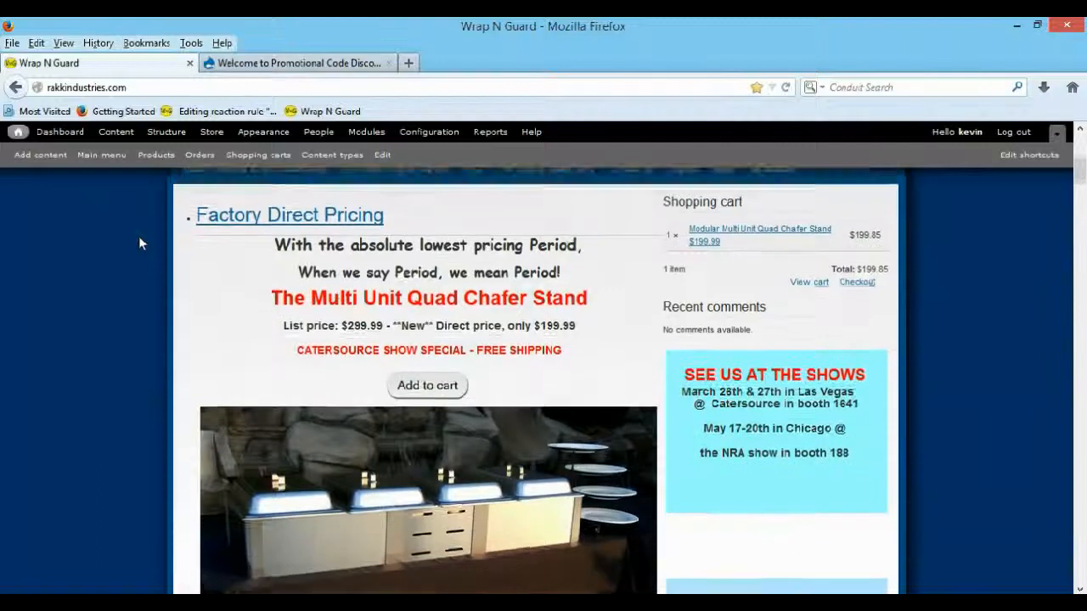
# Open the Multi Unit Quad Chafer Stand's product page and close the original home page.
pyautogui.click(418, 370)
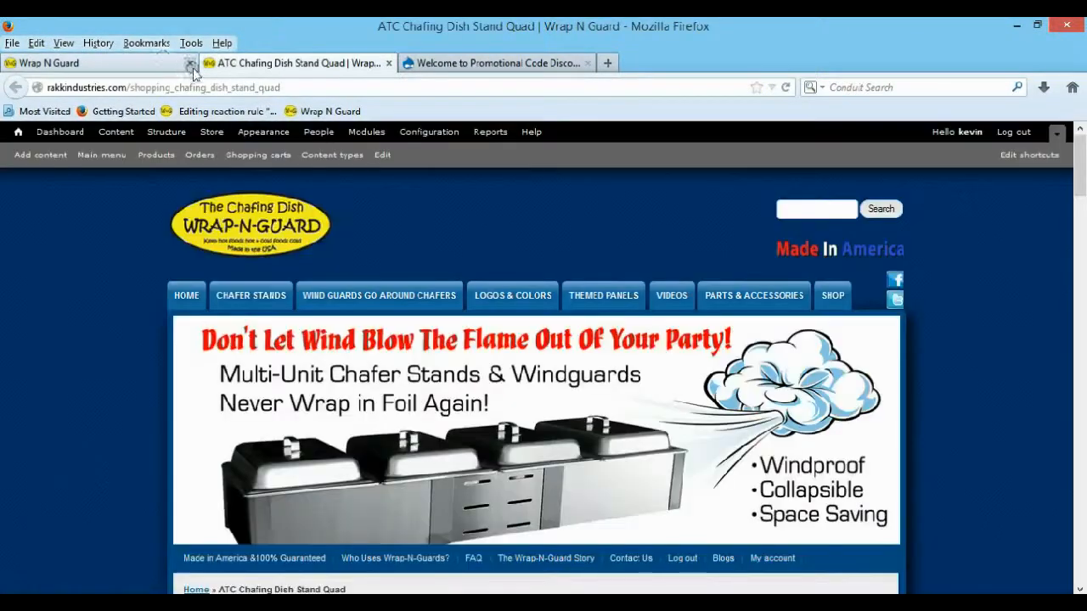
pyautogui.click(189, 62)
pyautogui.scroll(-4, 144, 248)
pyautogui.scroll(-4, 143, 248)
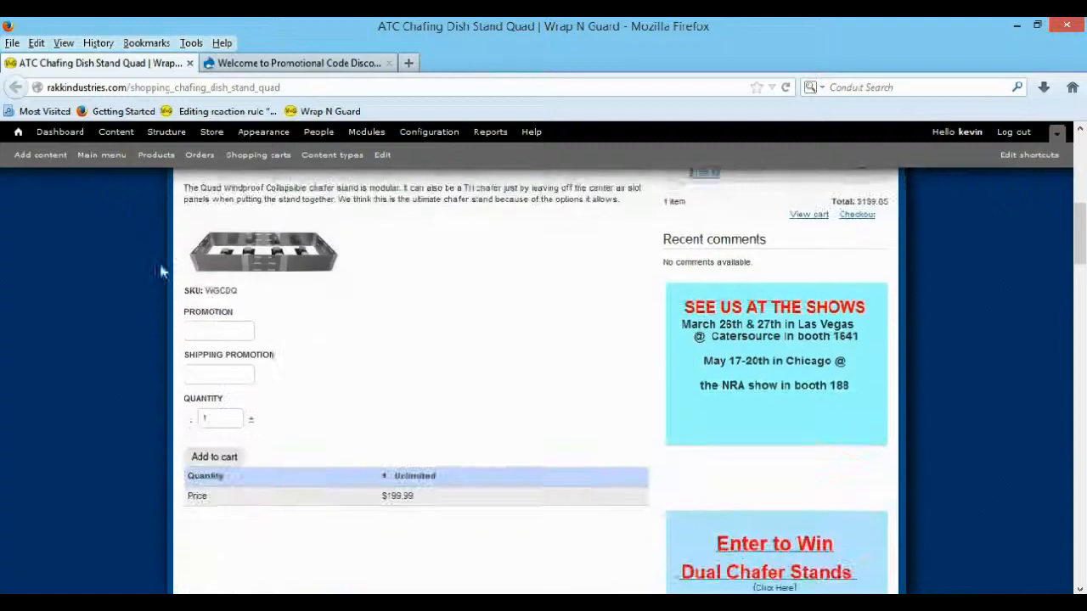
# Examine the Promotion and Shipping Promotion fields on the chafer stand's Add to Cart form.
pyautogui.click(214, 326)
pyautogui.click(215, 326)
pyautogui.click(230, 373)
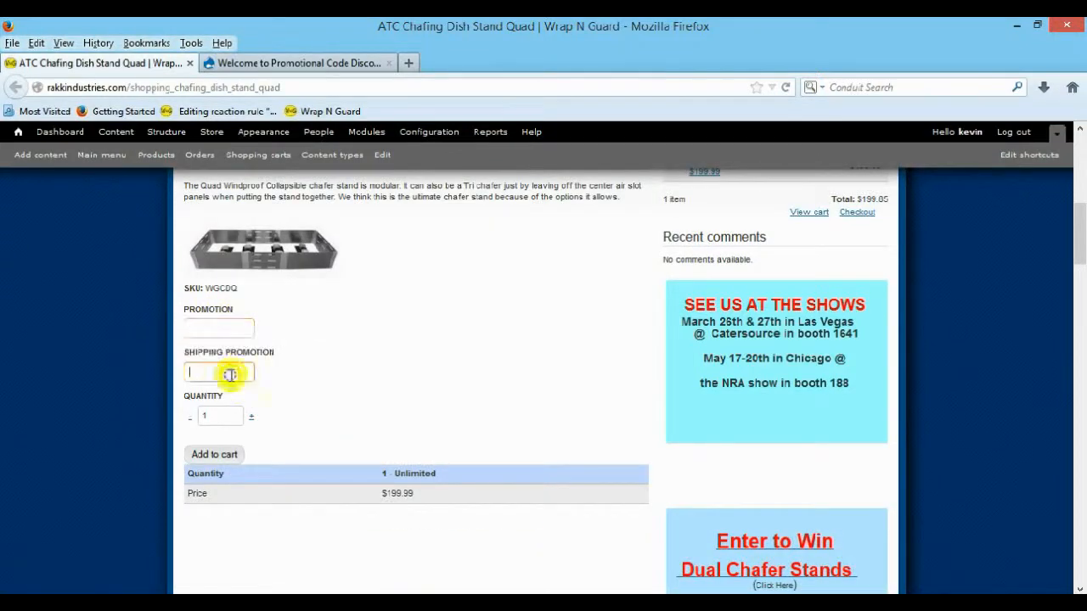
pyautogui.click(233, 374)
pyautogui.click(229, 372)
pyautogui.click(337, 346)
pyautogui.scroll(-2, 337, 346)
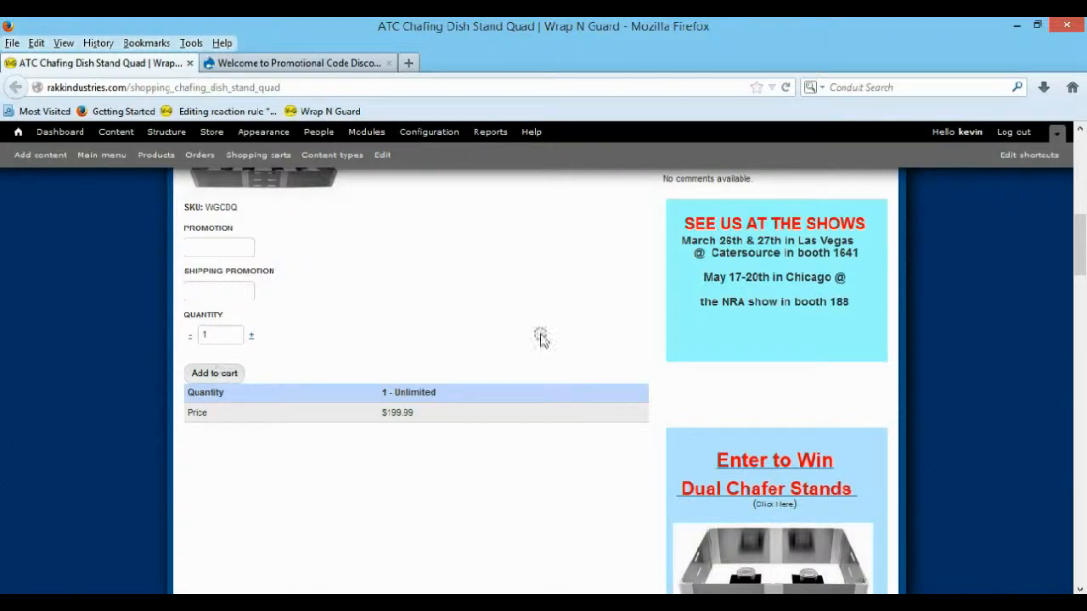
# Enter the promotion code QUAD-10% for the chafer stand and add it to the cart.
pyautogui.click(248, 252)
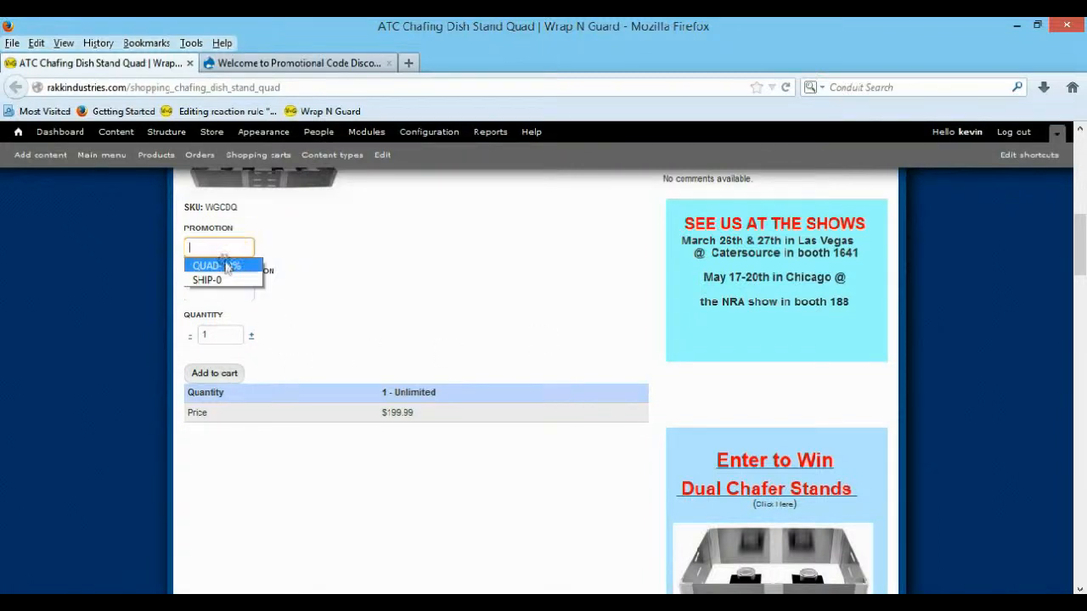
pyautogui.click(222, 264)
pyautogui.click(214, 374)
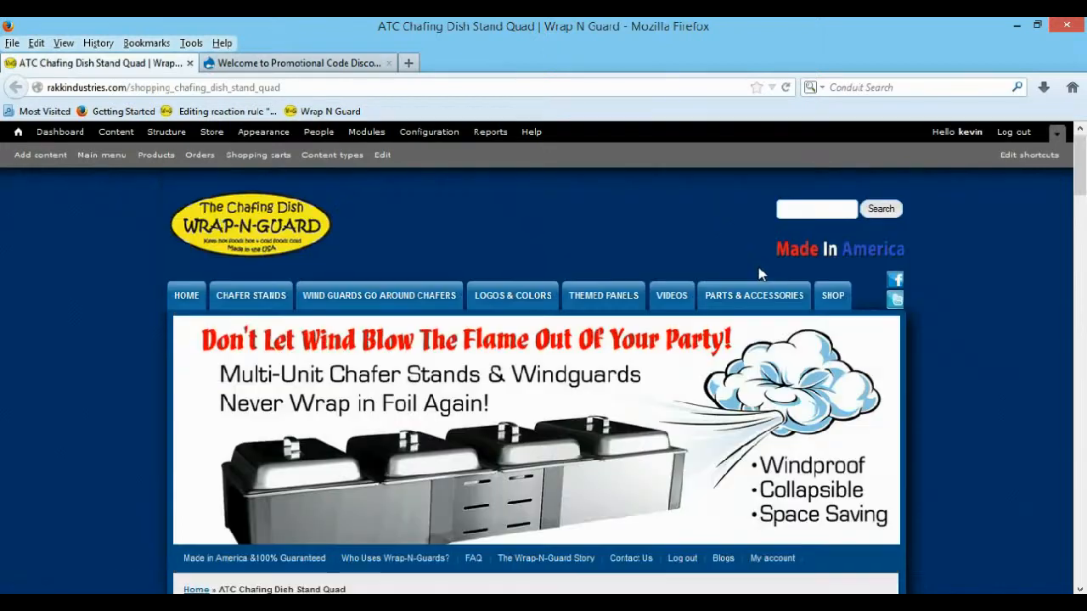
# View the shopping cart and examine the discount and tax components of each line item's price.
pyautogui.scroll(-4, 790, 450)
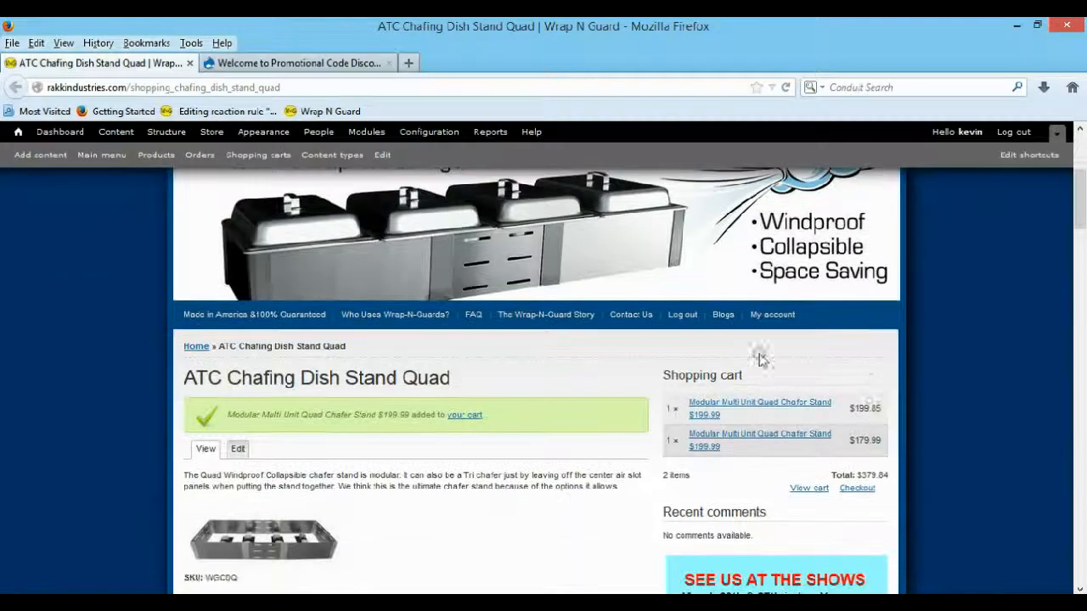
pyautogui.click(808, 489)
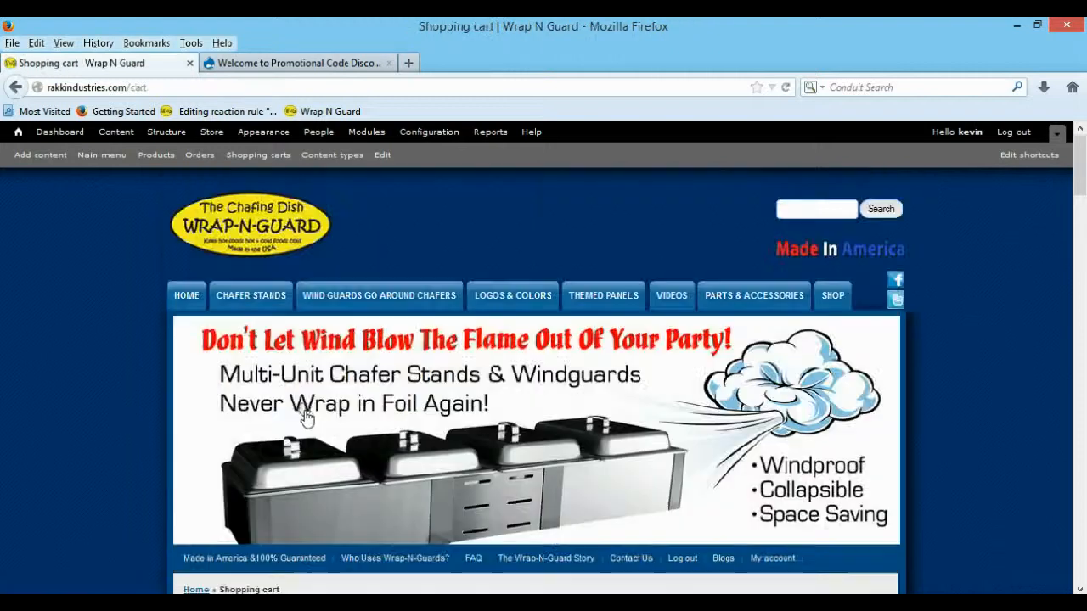
pyautogui.scroll(-5, 303, 413)
pyautogui.scroll(-1, 303, 412)
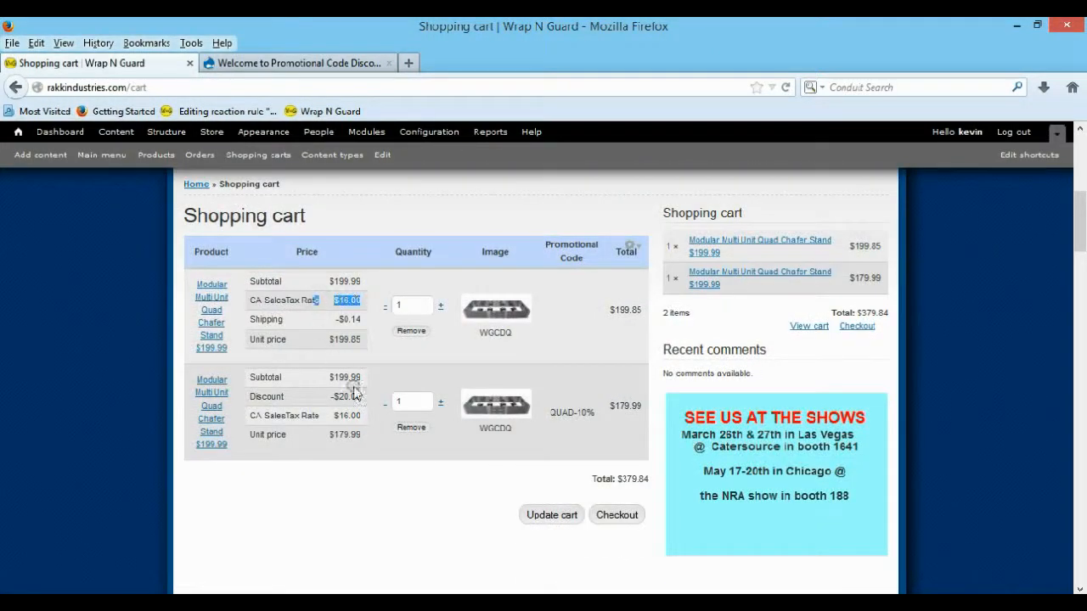
pyautogui.moveTo(355, 392); pyautogui.dragTo(233, 406)
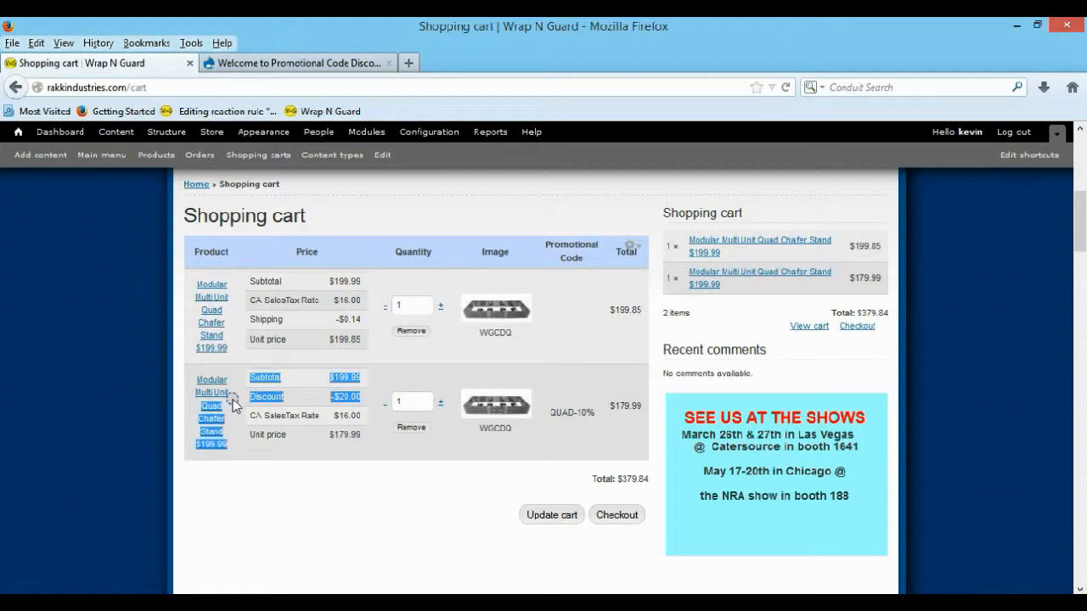
pyautogui.click(363, 418)
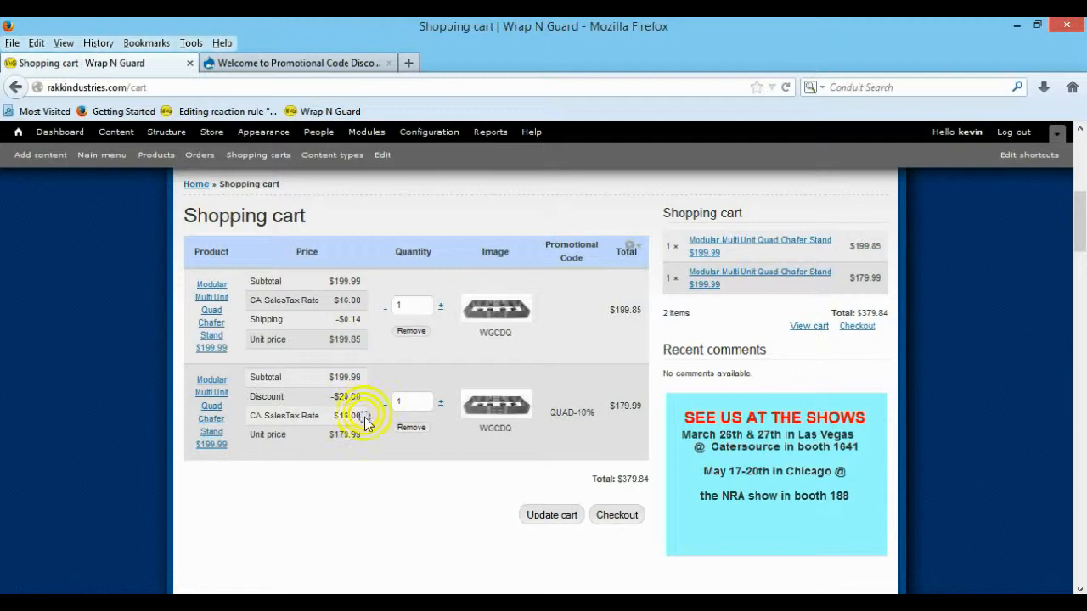
pyautogui.scroll(5, 557, 428)
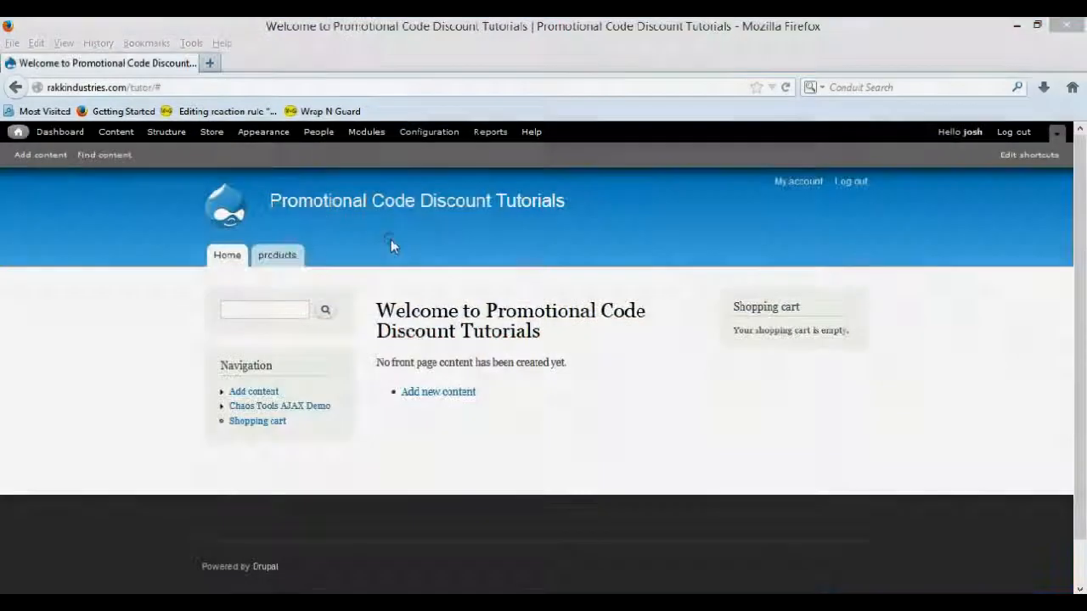
# Open the field management page for the Product line item type in the tutorial store's configuration.
pyautogui.click(211, 132)
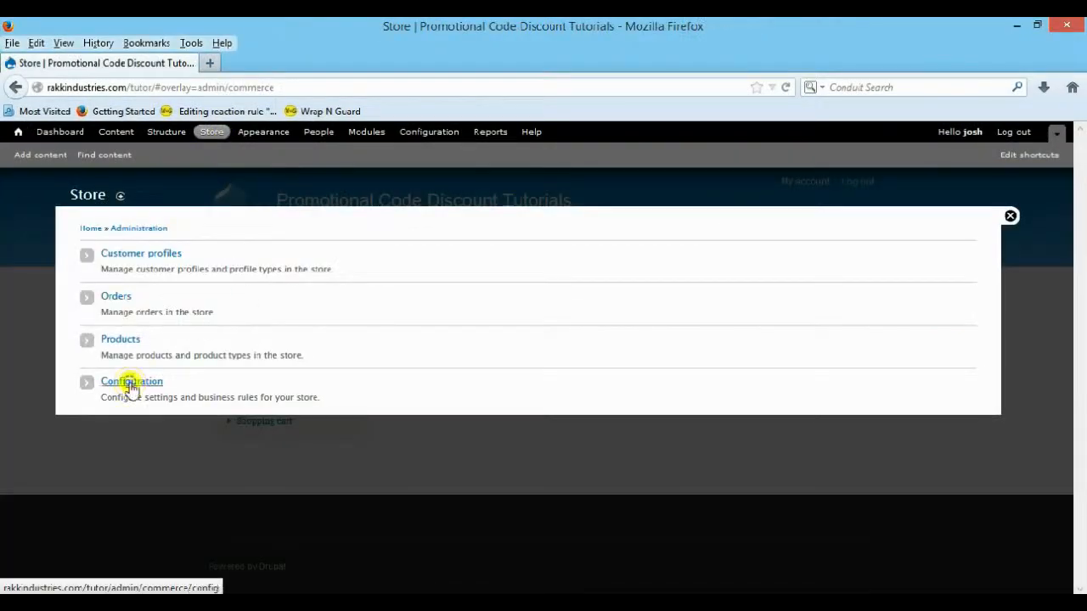
pyautogui.click(132, 383)
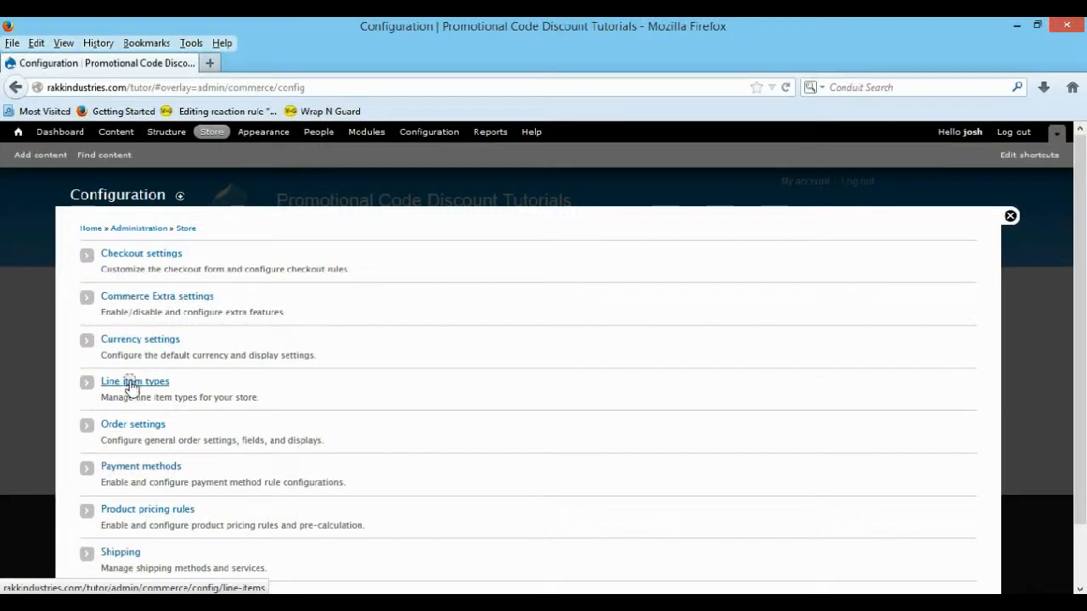
pyautogui.click(214, 382)
pyautogui.click(146, 383)
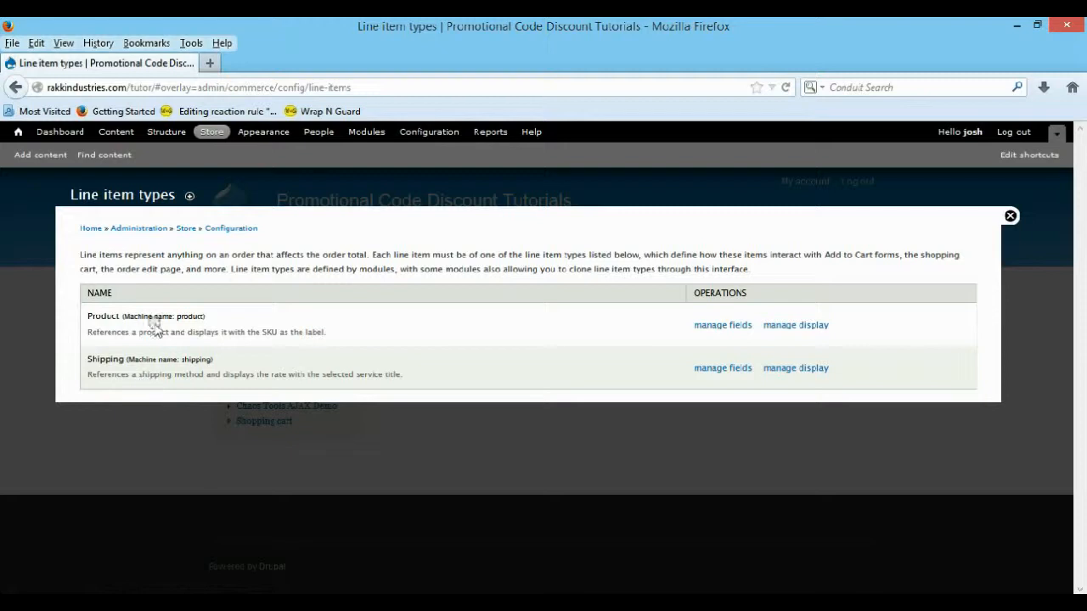
pyautogui.click(91, 312)
pyautogui.moveTo(245, 315); pyautogui.dragTo(106, 316)
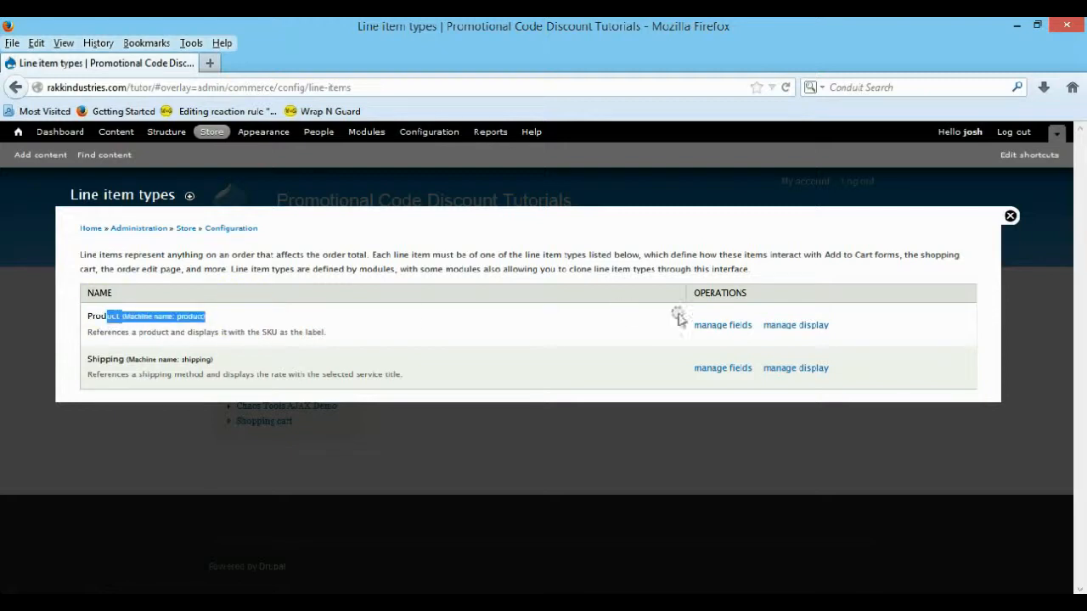
pyautogui.click(722, 325)
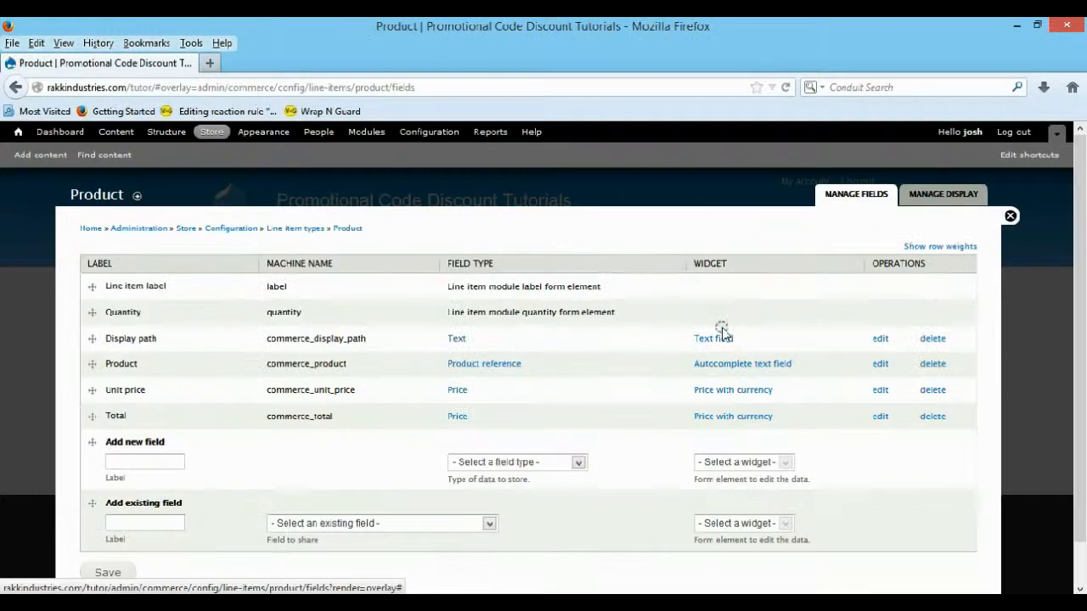
# Add a new field labelled Promotion to the Product line item type, with type Text and the Text field widget, and save.
pyautogui.scroll(-1, 341, 427)
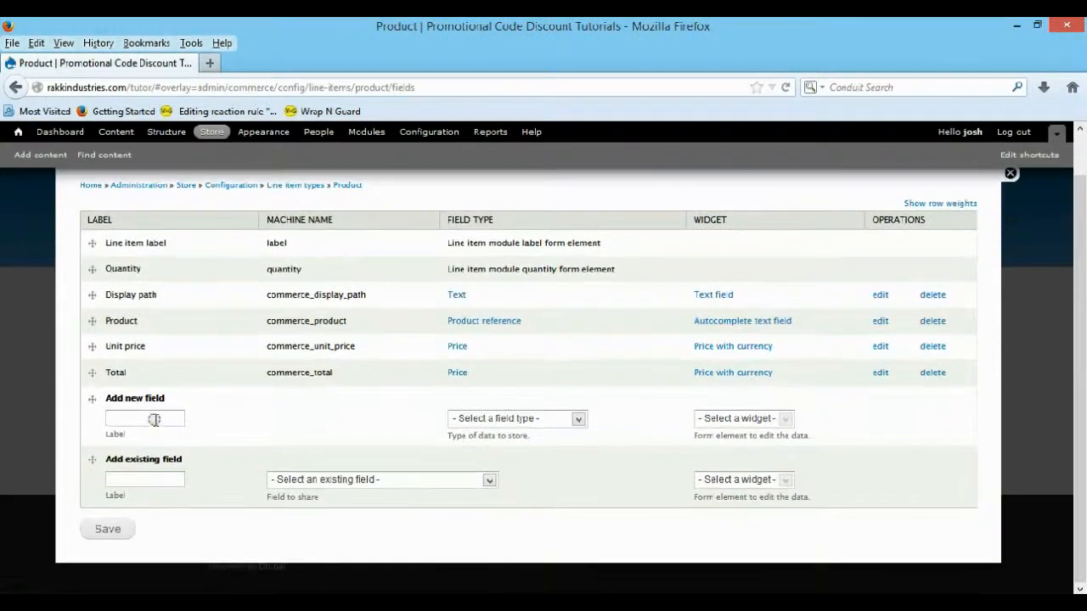
pyautogui.click(153, 419)
pyautogui.click(142, 450)
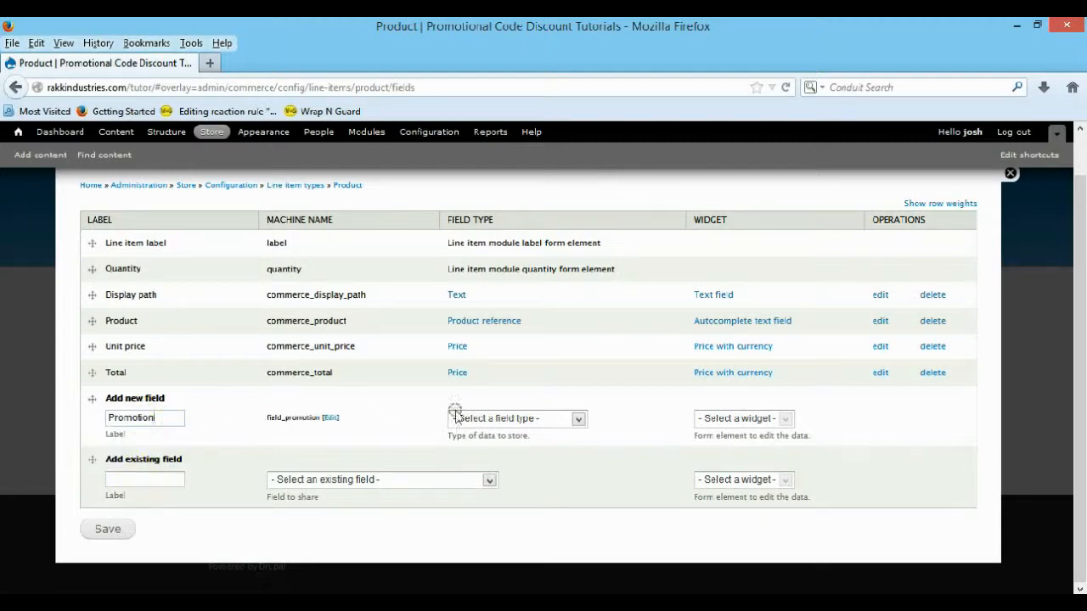
pyautogui.click(560, 419)
pyautogui.scroll(-1, 501, 399)
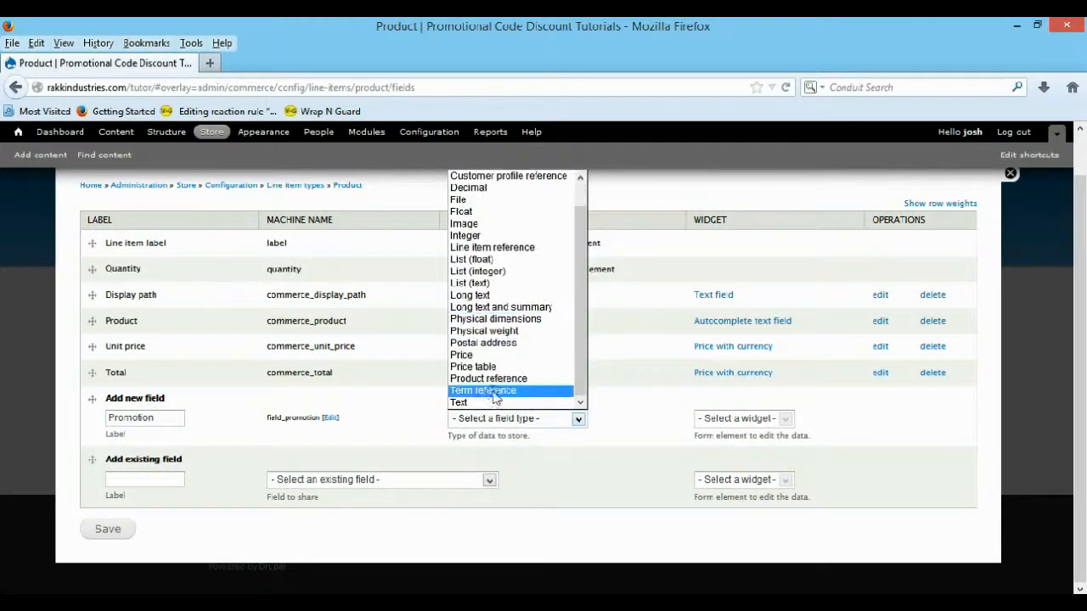
pyautogui.click(487, 404)
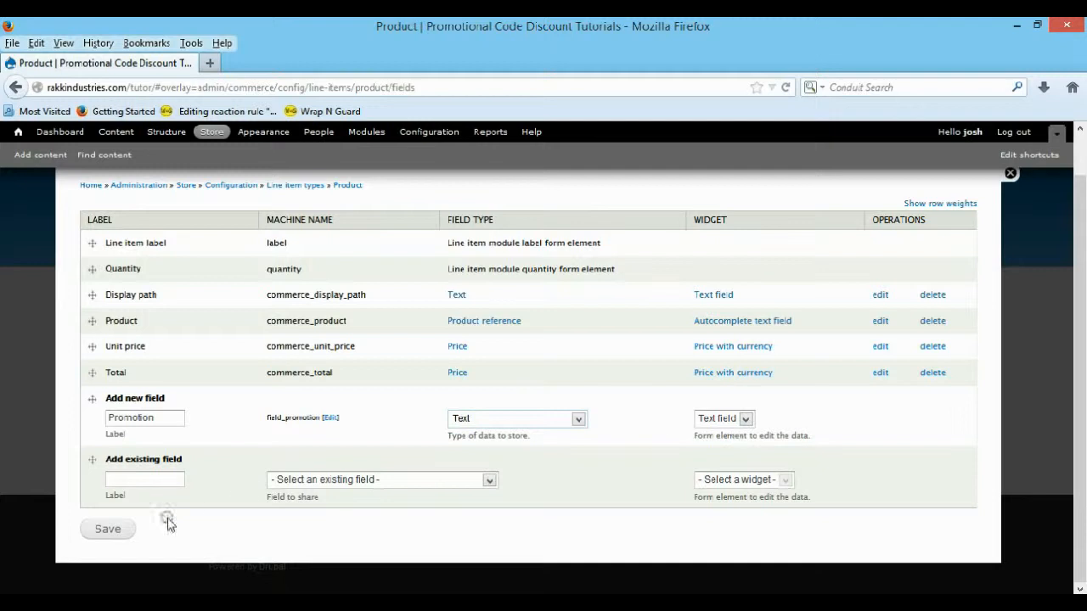
pyautogui.click(112, 533)
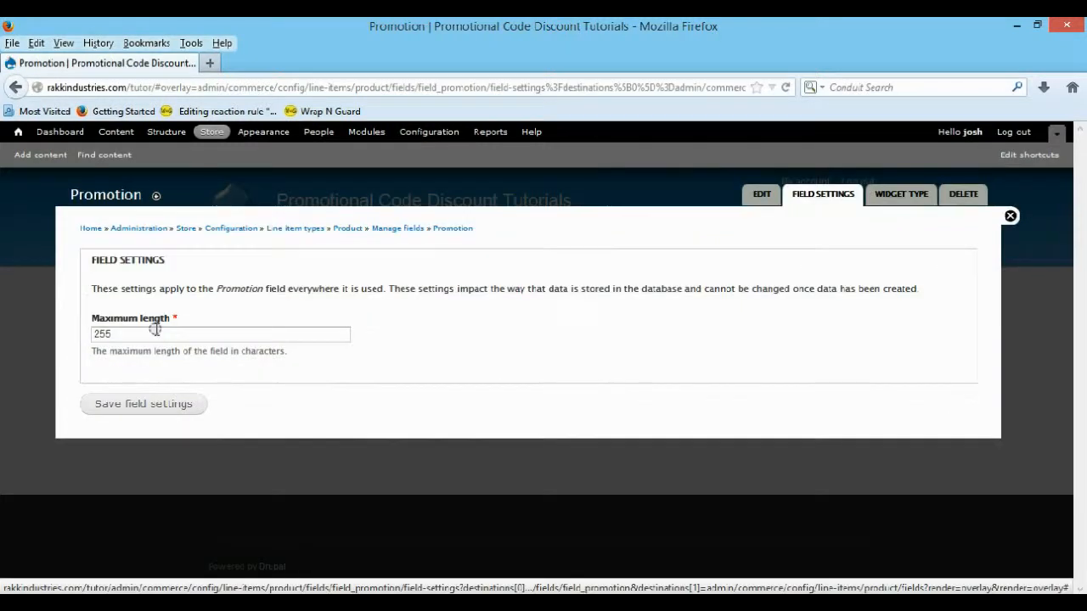
# Set the Promotion field's maximum length to 10 characters and save the field settings.
pyautogui.doubleClick(106, 334)
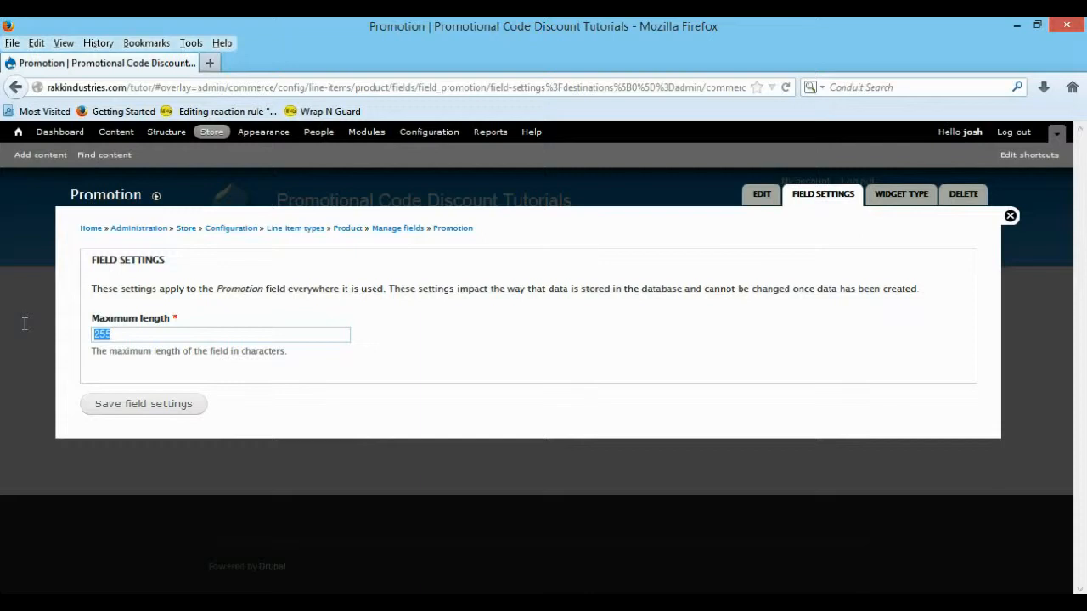
pyautogui.write('10')
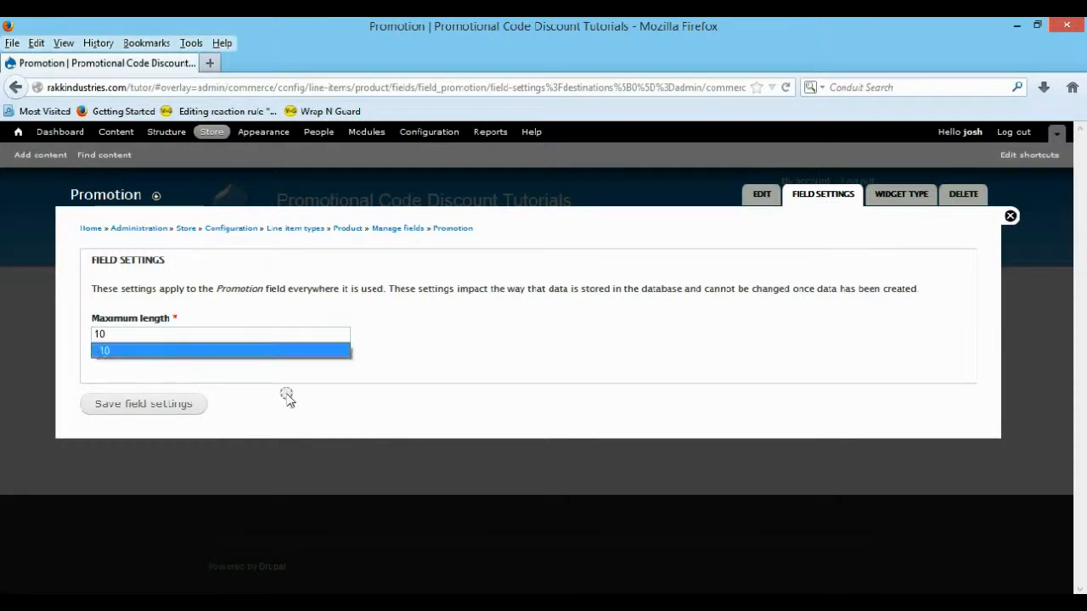
pyautogui.click(172, 405)
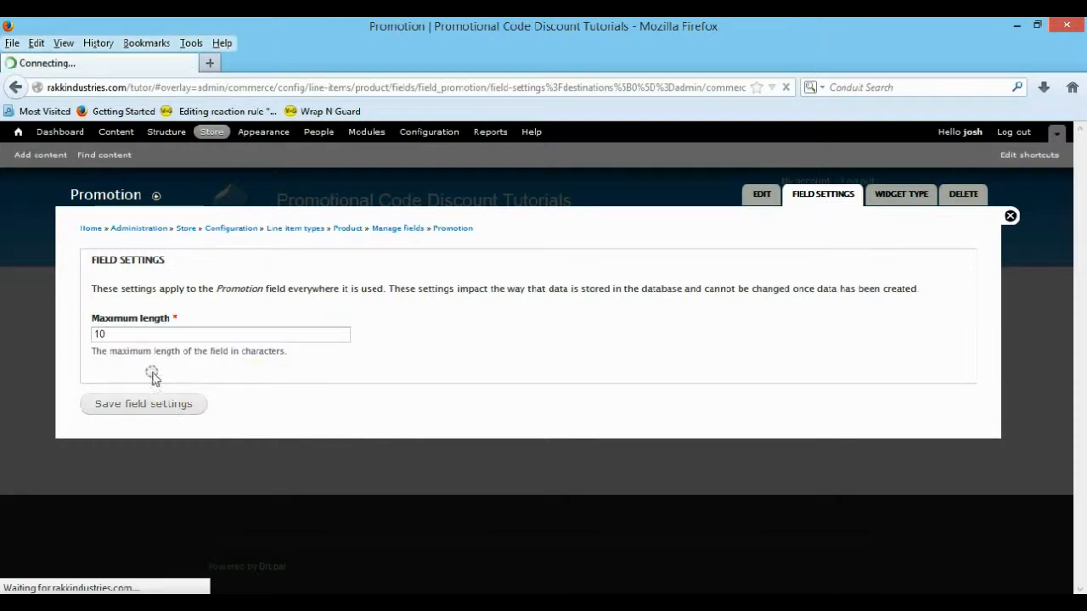
# Set the Promotion field's text field size to 10.
pyautogui.scroll(-5, 122, 341)
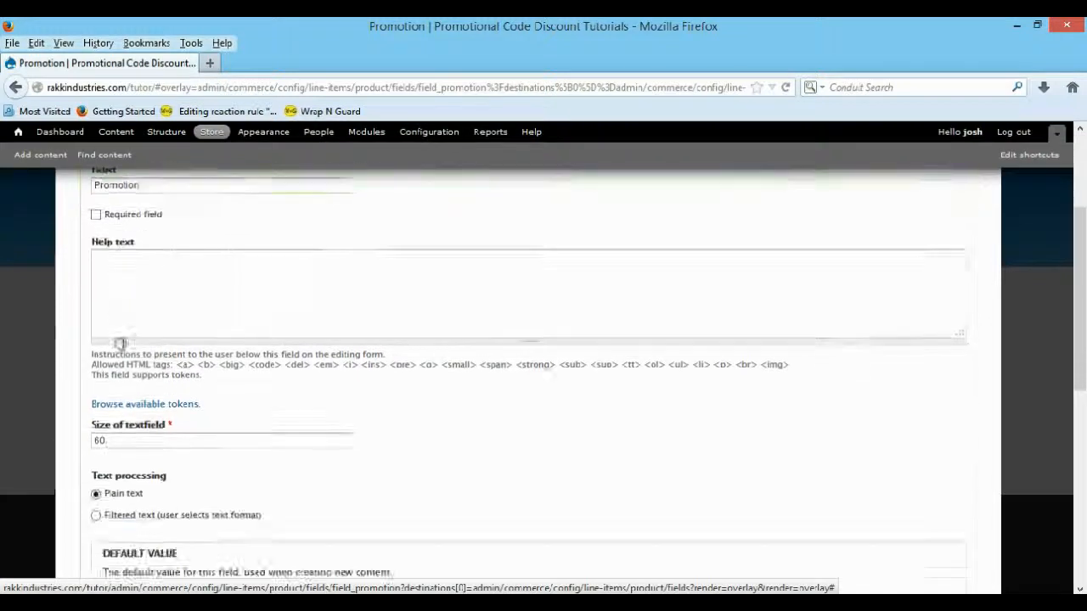
pyautogui.moveTo(111, 376); pyautogui.dragTo(78, 359)
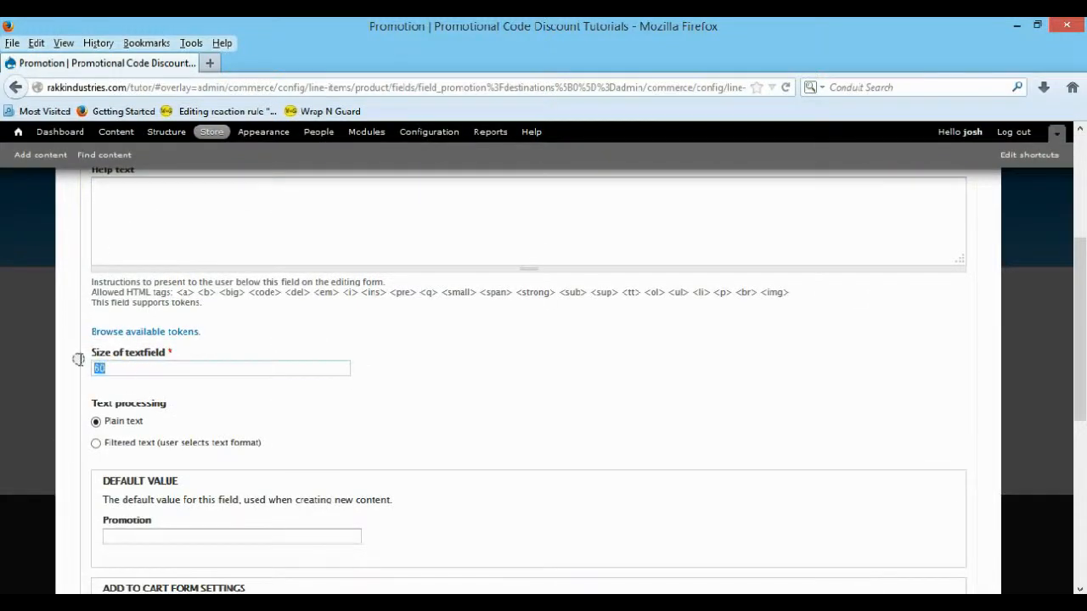
pyautogui.write('1')
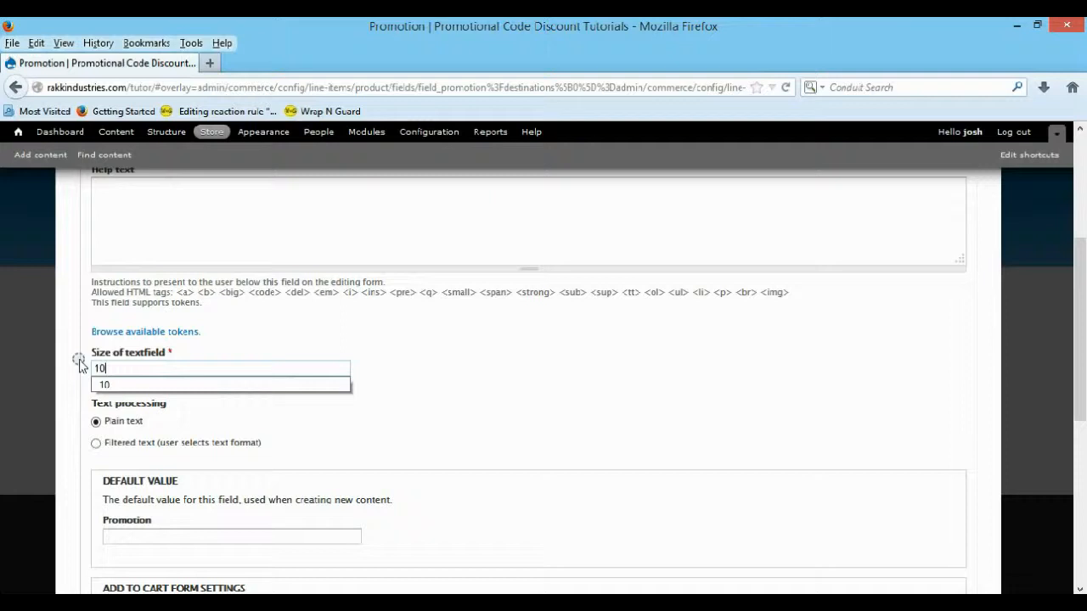
pyautogui.click(422, 389)
# Include the Promotion field on Add to Cart forms for this line item type and save the settings.
pyautogui.scroll(-5, 426, 382)
pyautogui.scroll(-3, 383, 397)
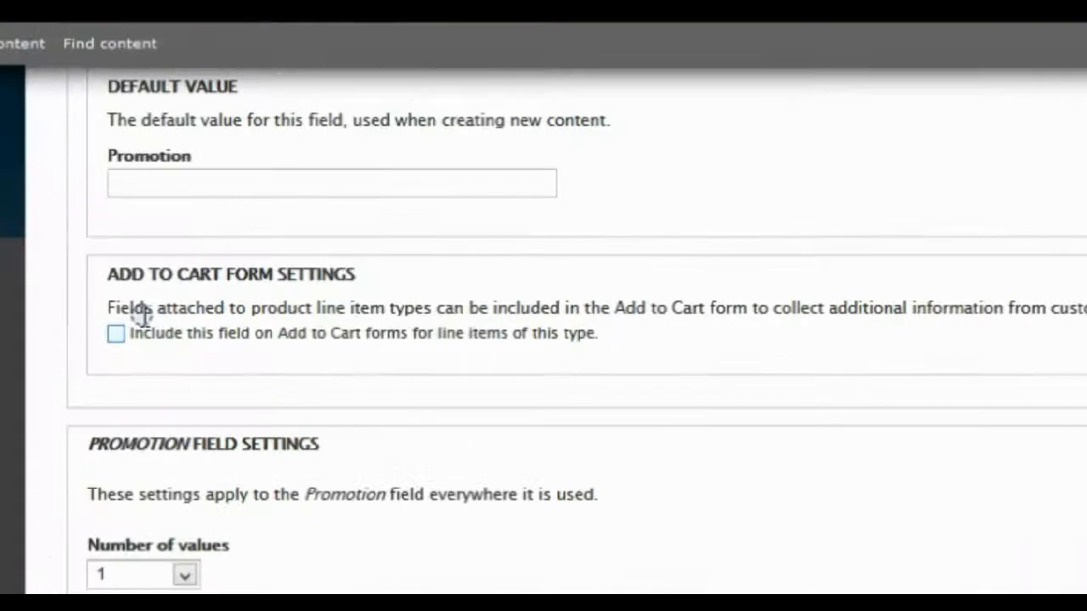
pyautogui.tripleClick(133, 240)
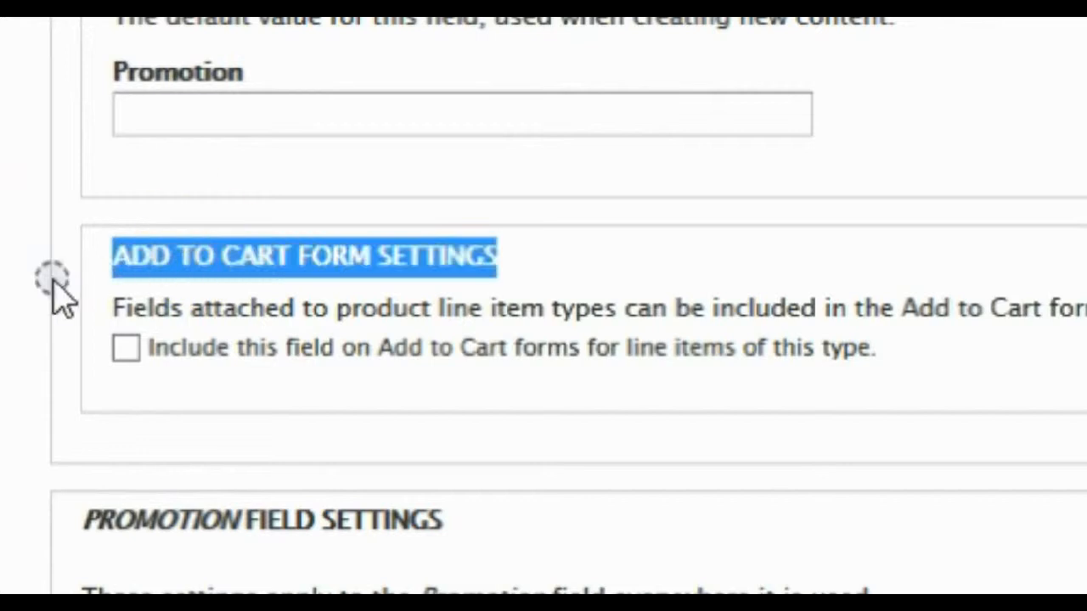
pyautogui.click(125, 348)
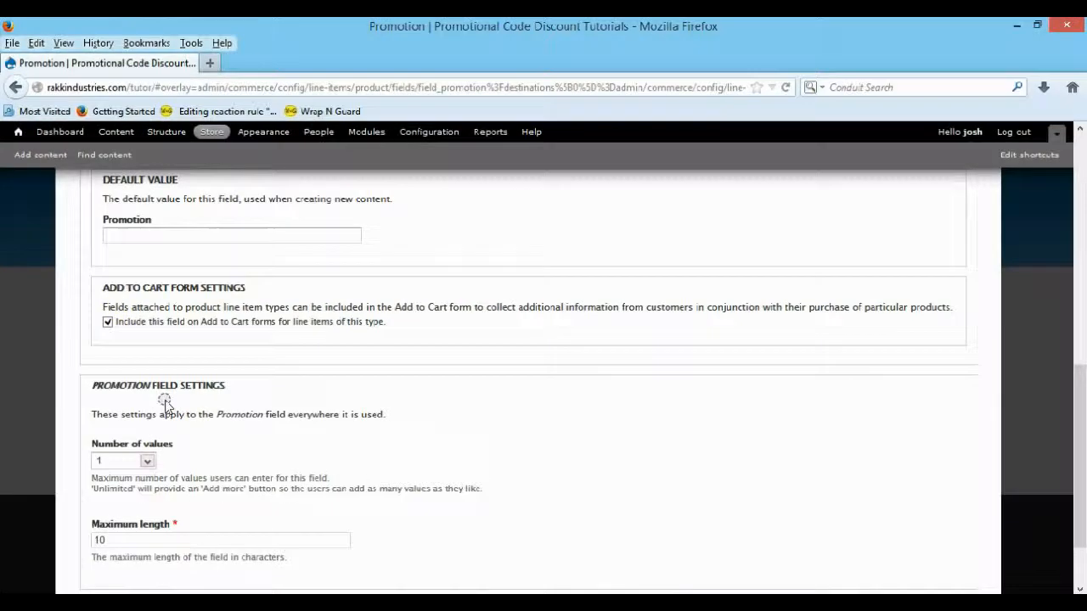
pyautogui.scroll(-2, 165, 405)
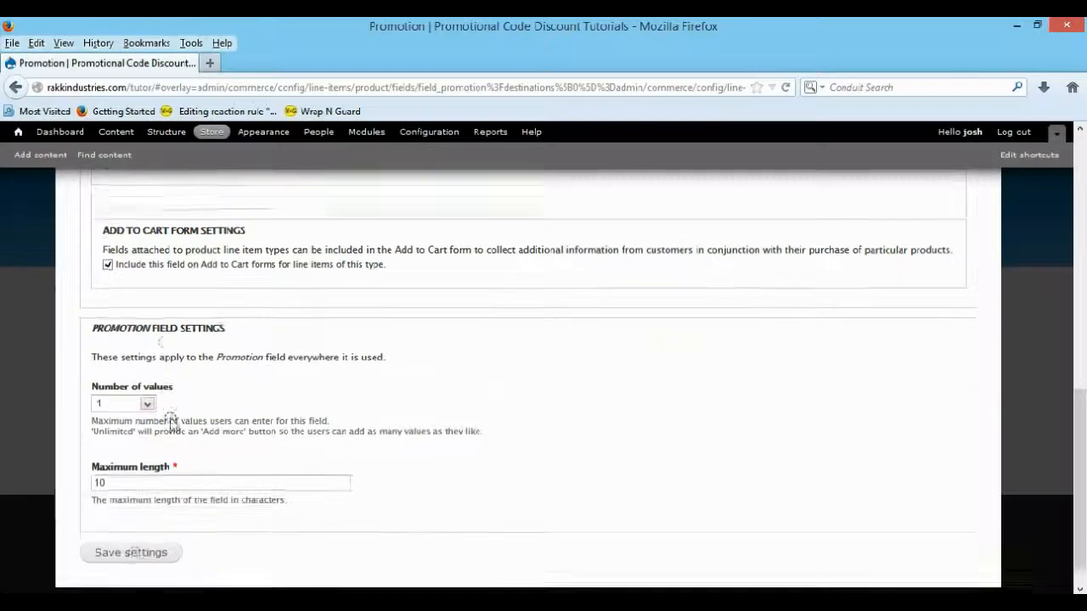
pyautogui.click(136, 529)
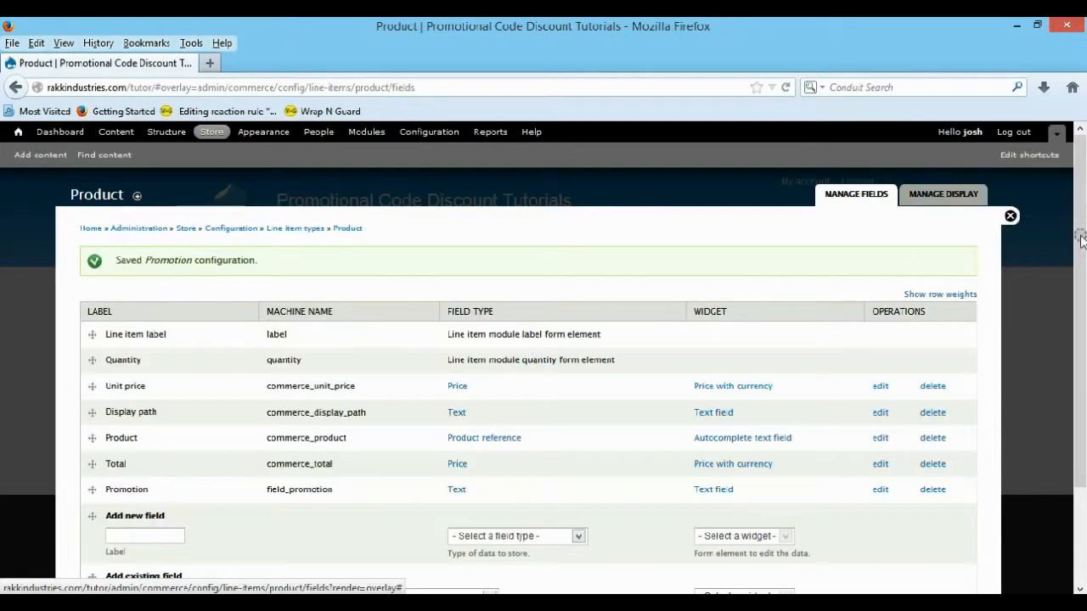
# Open the store configuration's product pricing rules.
pyautogui.click(934, 196)
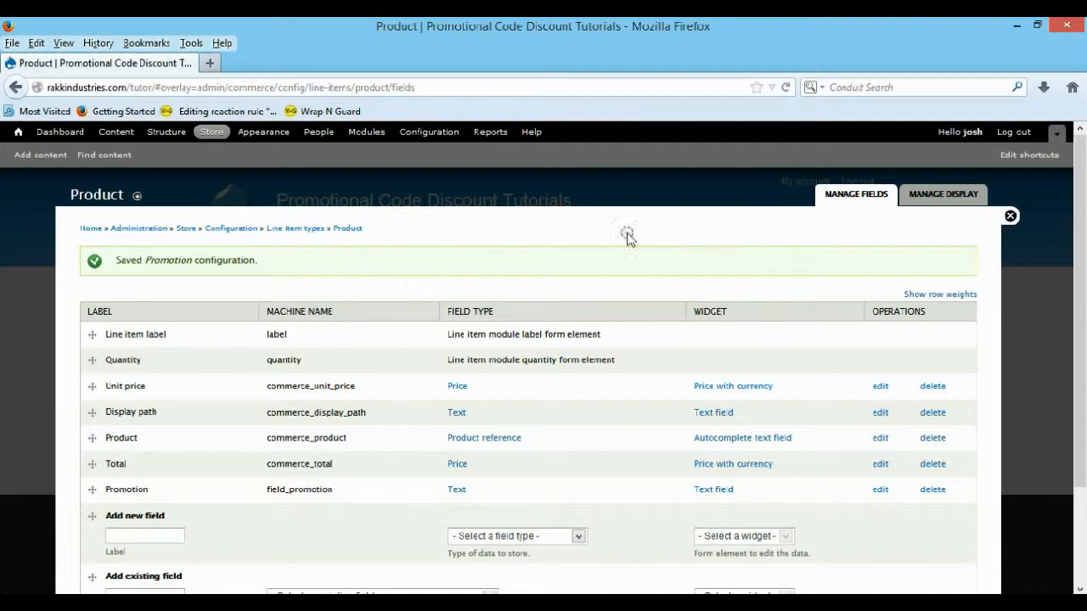
pyautogui.click(212, 133)
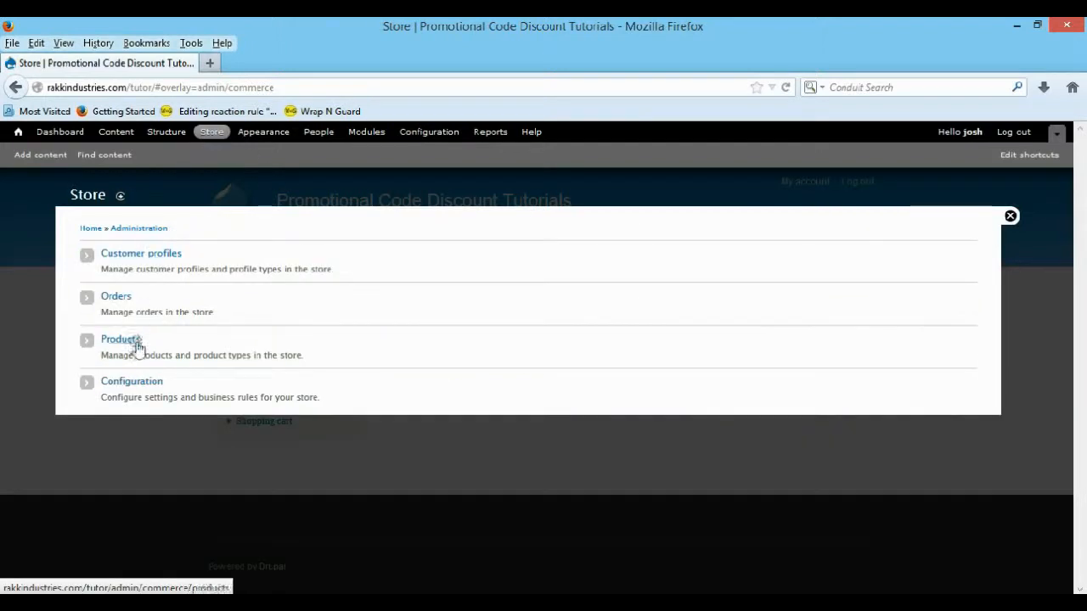
pyautogui.click(146, 387)
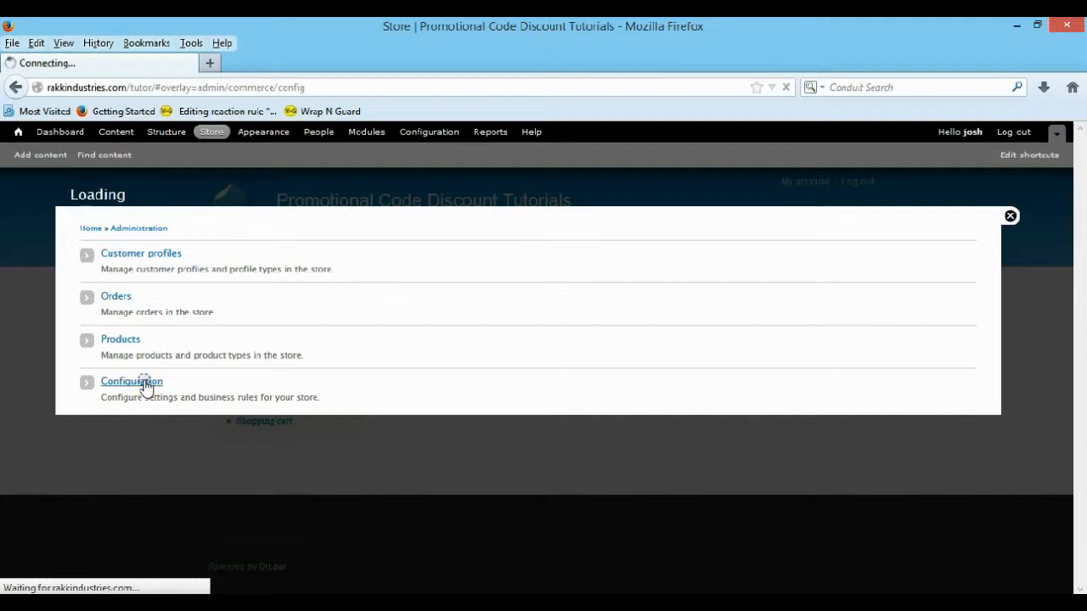
pyautogui.scroll(-2, 145, 381)
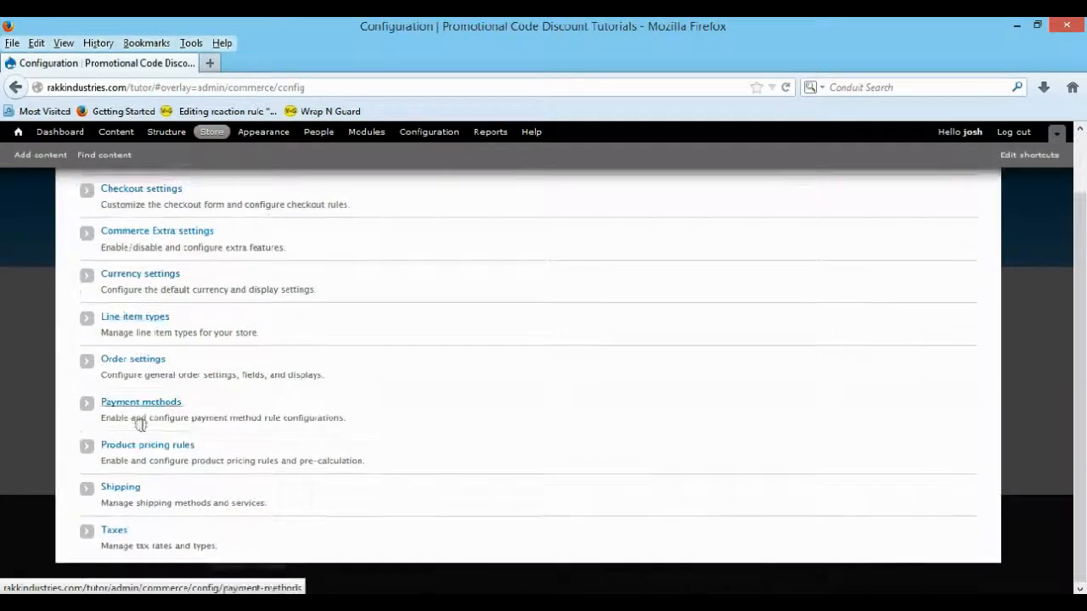
pyautogui.click(140, 447)
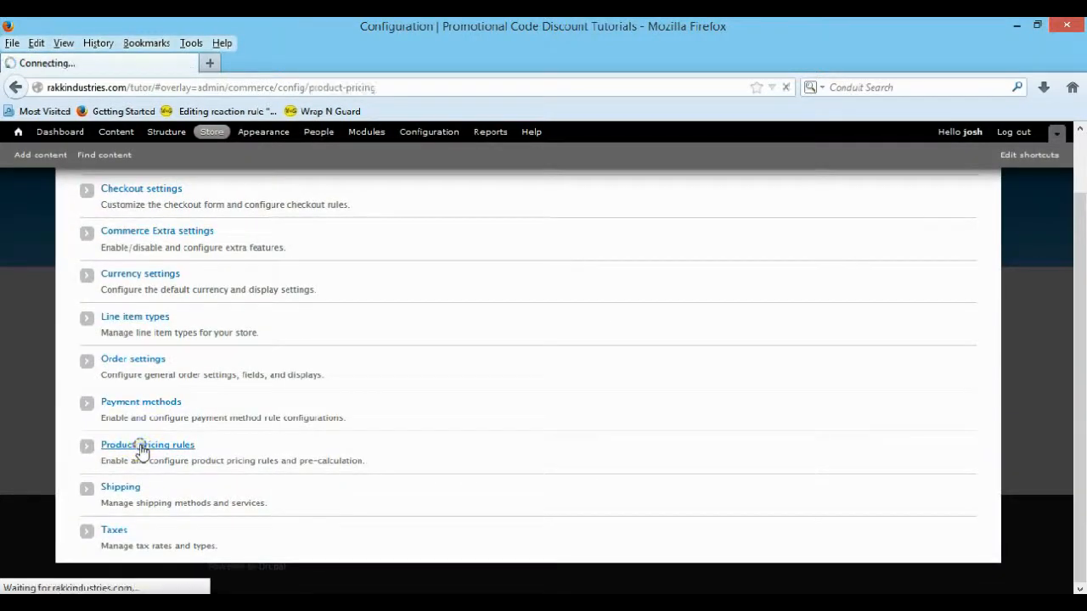
pyautogui.scroll(-2, 179, 405)
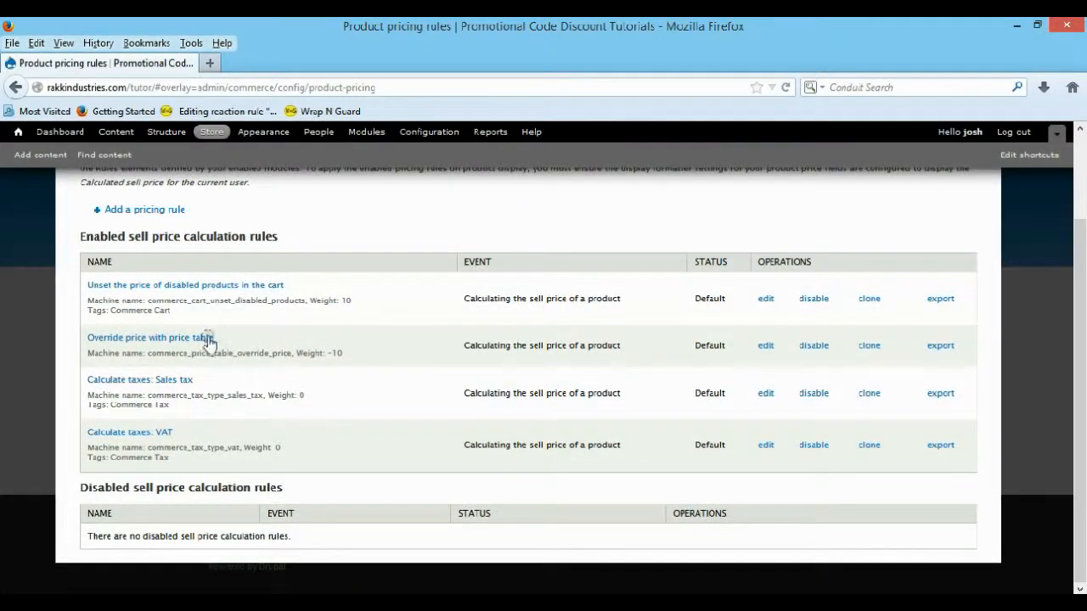
pyautogui.scroll(3, 217, 407)
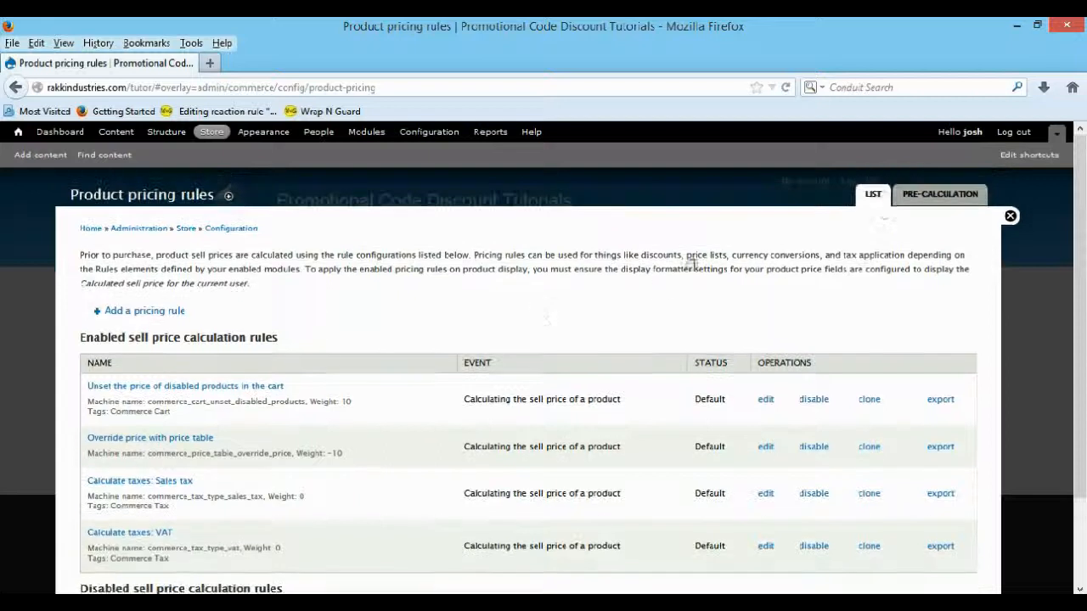
# Add a pricing rule named Snake Promotion without tags and save it.
pyautogui.click(158, 312)
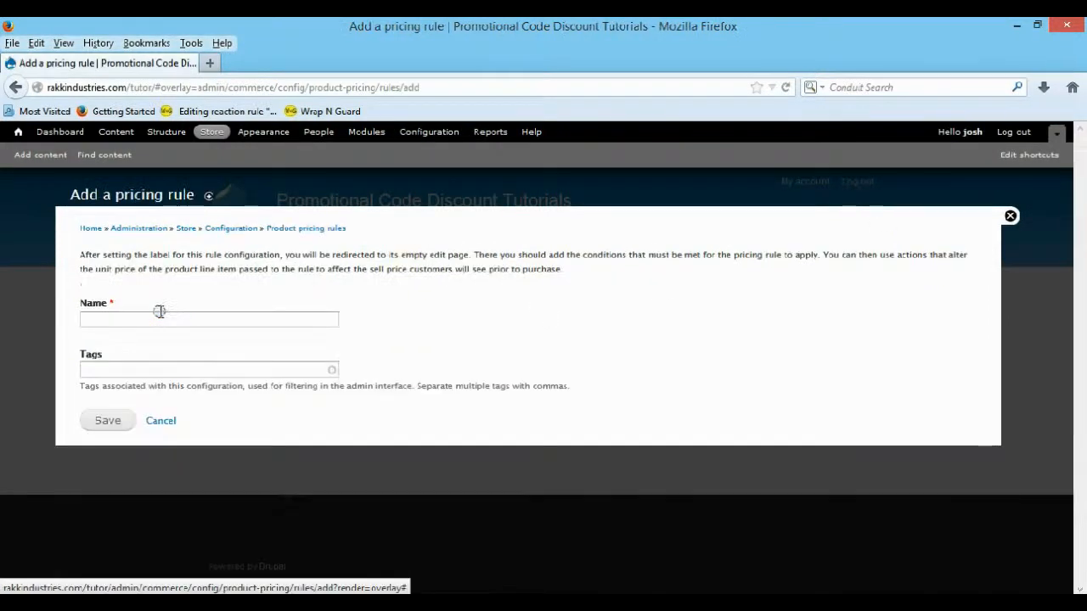
pyautogui.click(161, 315)
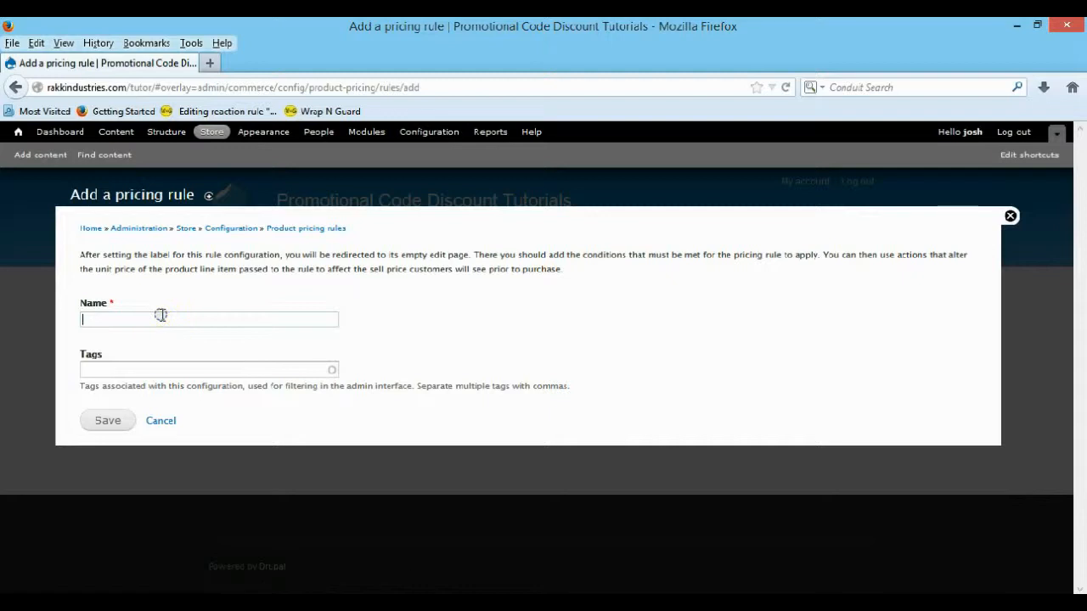
pyautogui.press('BackSpace')
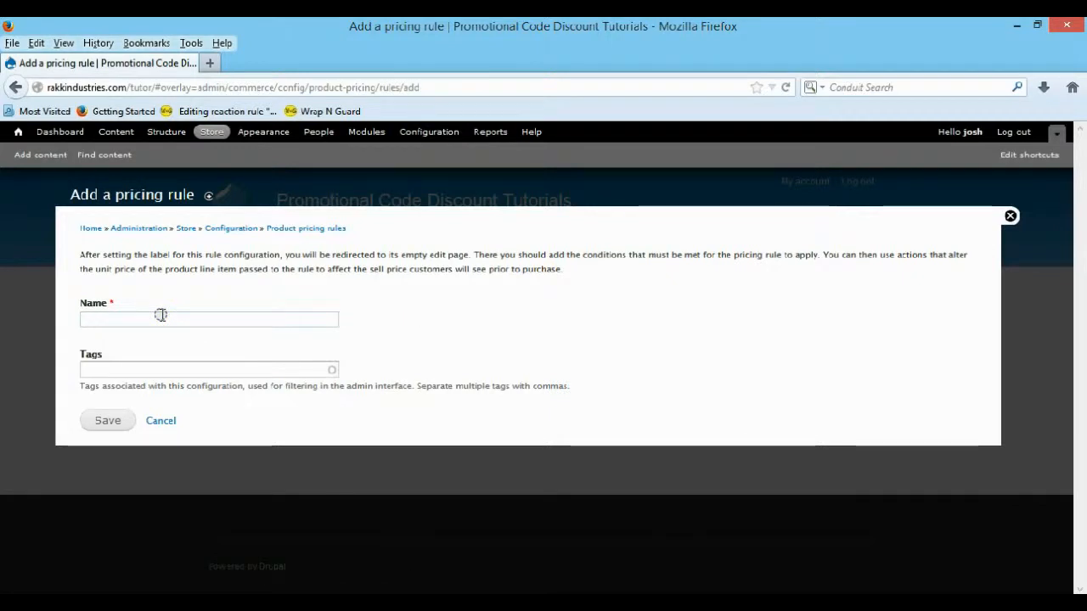
pyautogui.write('Snake ')
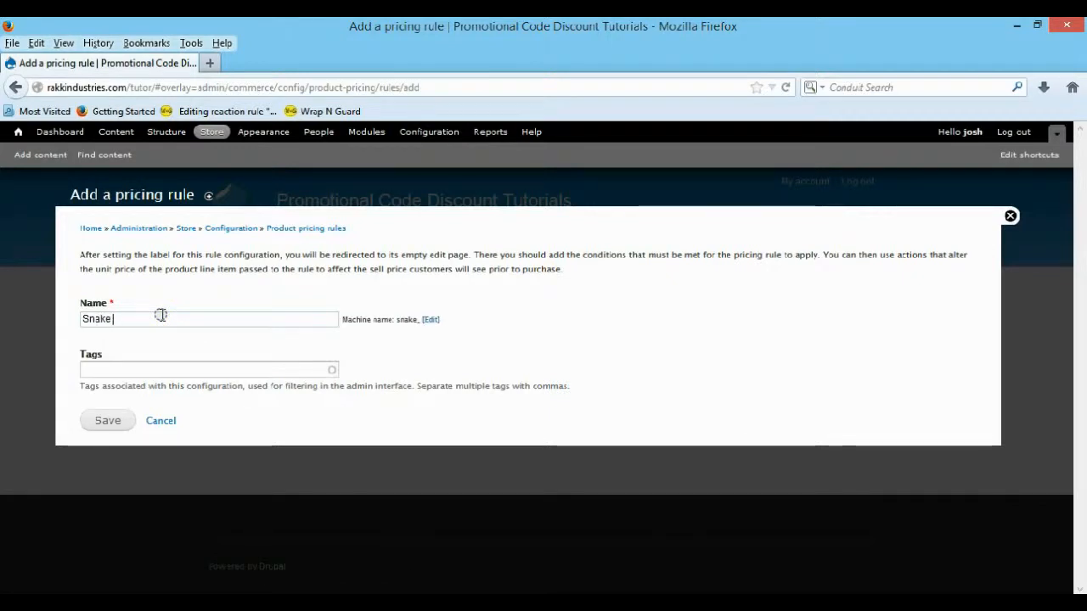
pyautogui.write('Promotion')
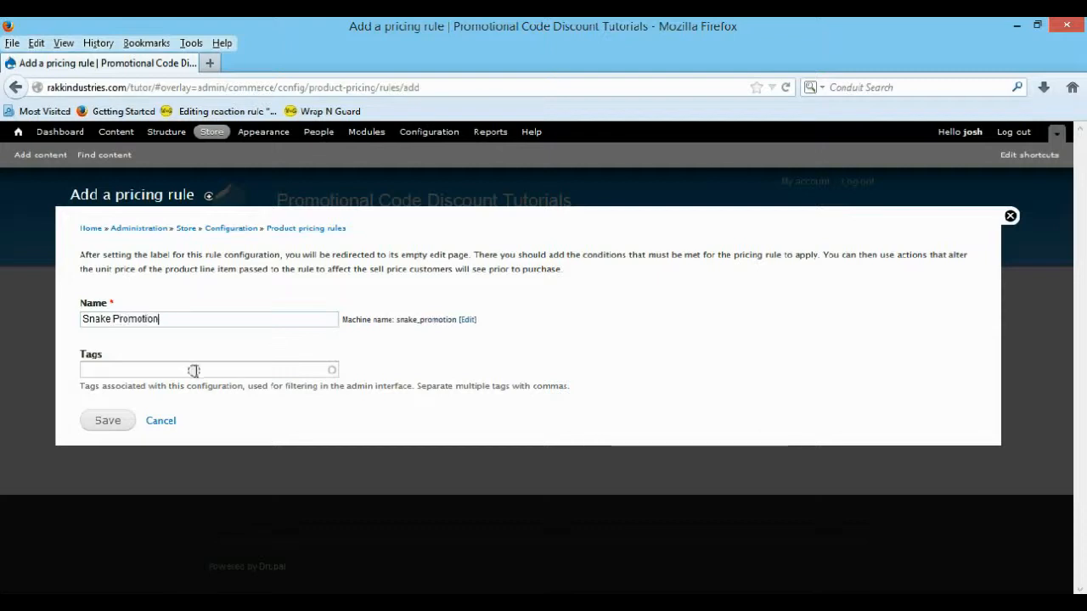
pyautogui.click(194, 371)
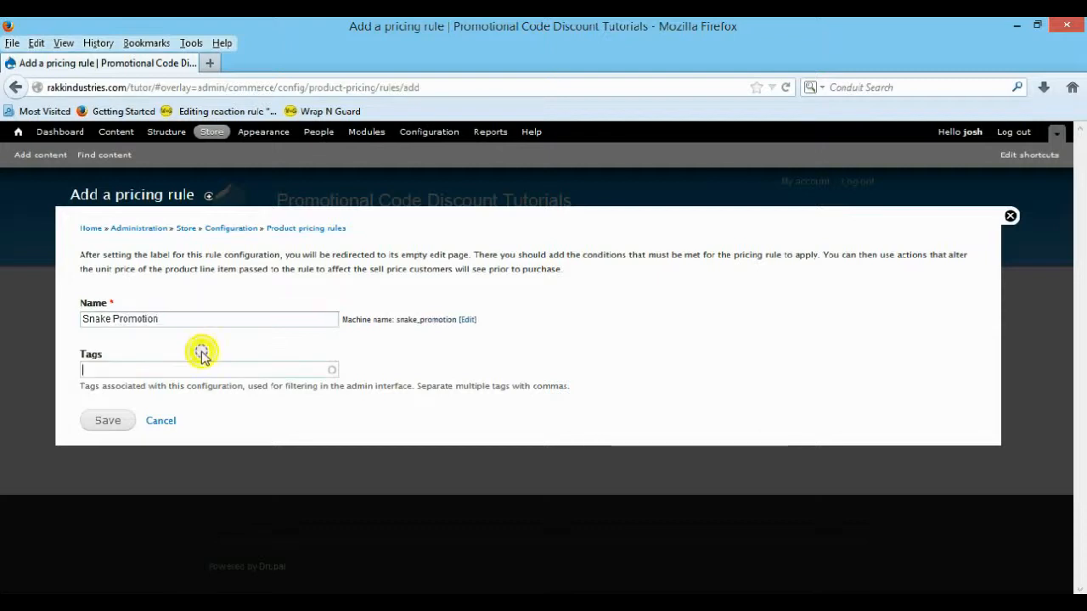
pyautogui.click(103, 423)
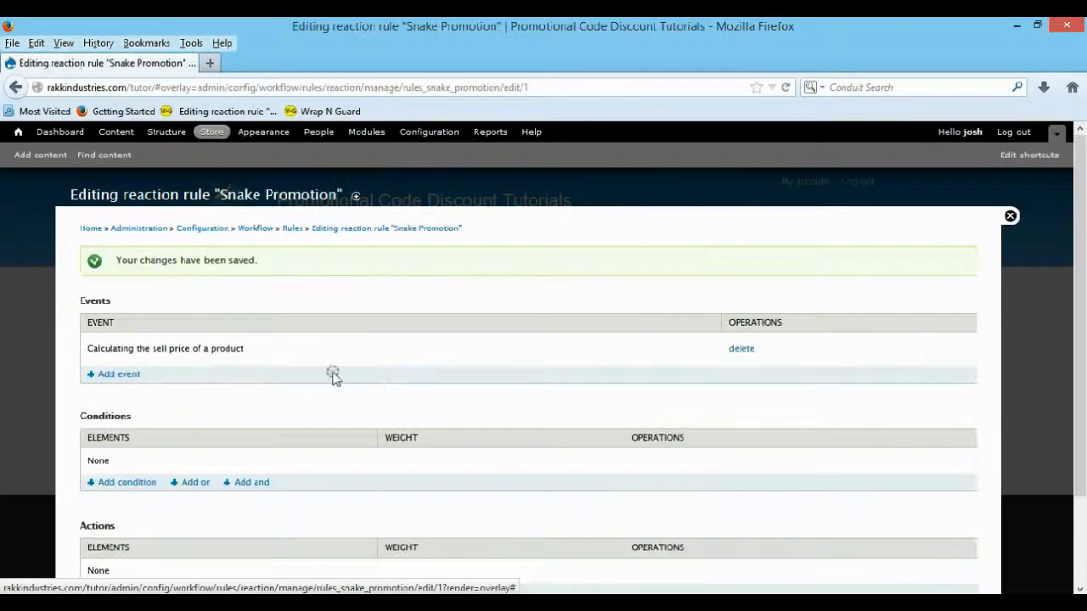
# Start an "Entity has field" condition for the Snake Promotion rule, with commerce-line-item as the entity's data selector.
pyautogui.scroll(-2, 331, 377)
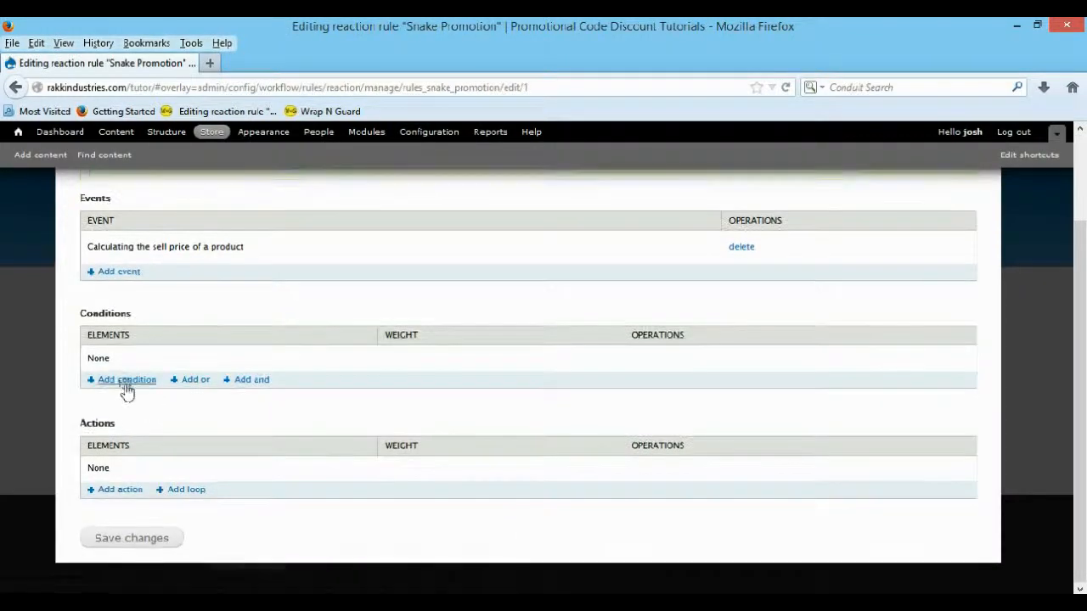
pyautogui.click(120, 381)
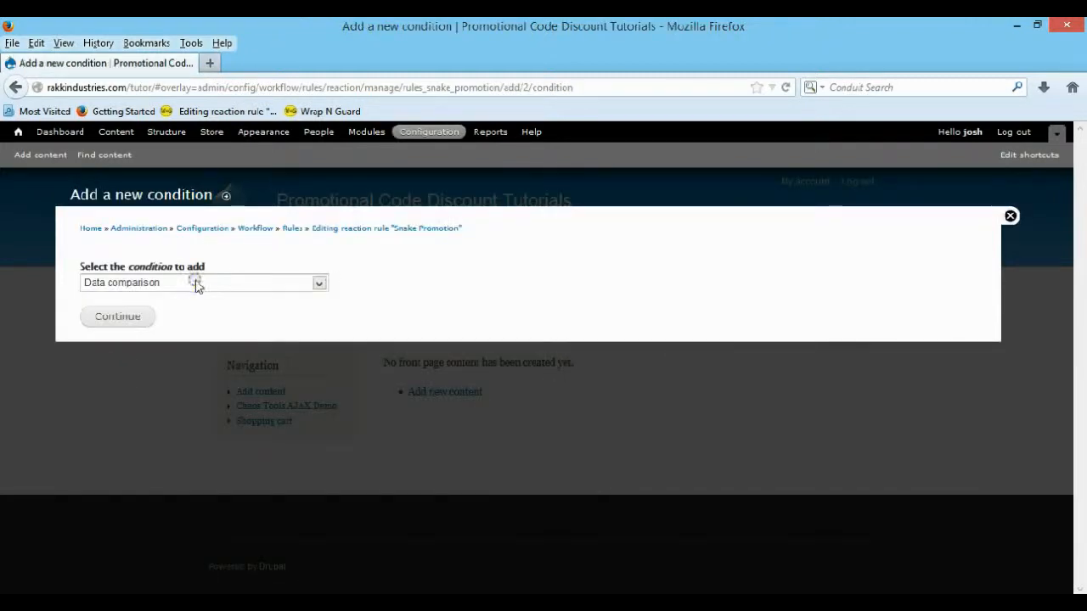
pyautogui.click(195, 282)
pyautogui.click(170, 383)
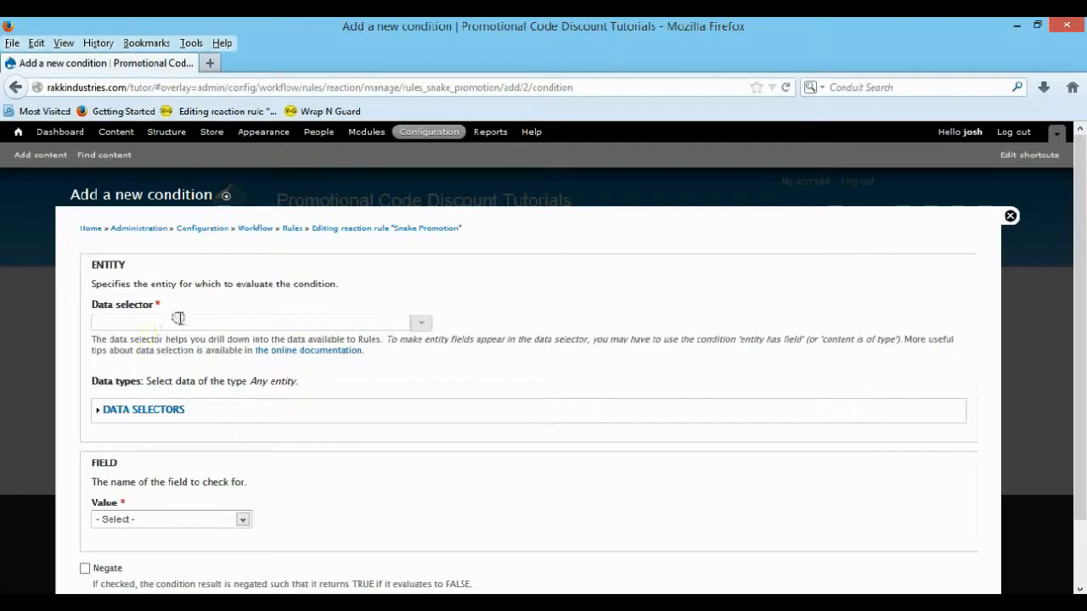
pyautogui.click(179, 325)
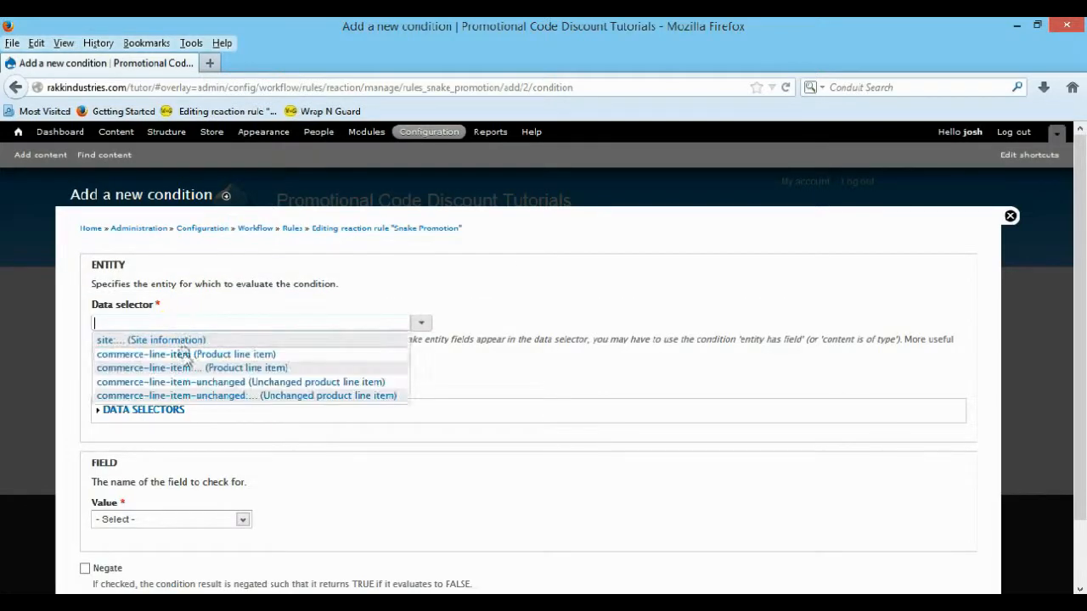
pyautogui.click(185, 355)
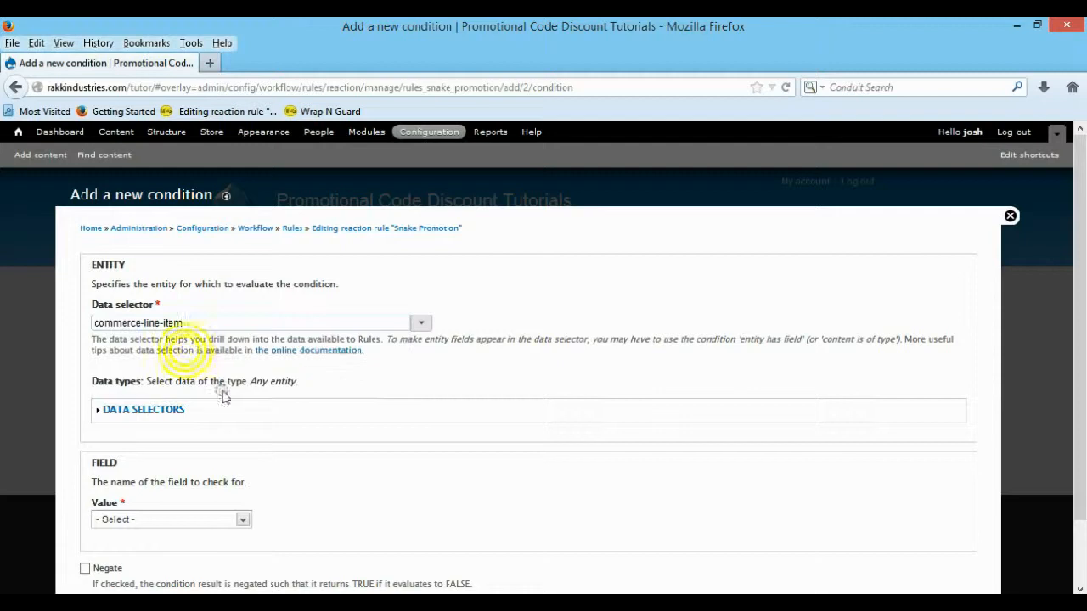
# Set the field to check for to commerce_product and save the condition.
pyautogui.scroll(-2, 308, 456)
pyautogui.click(233, 447)
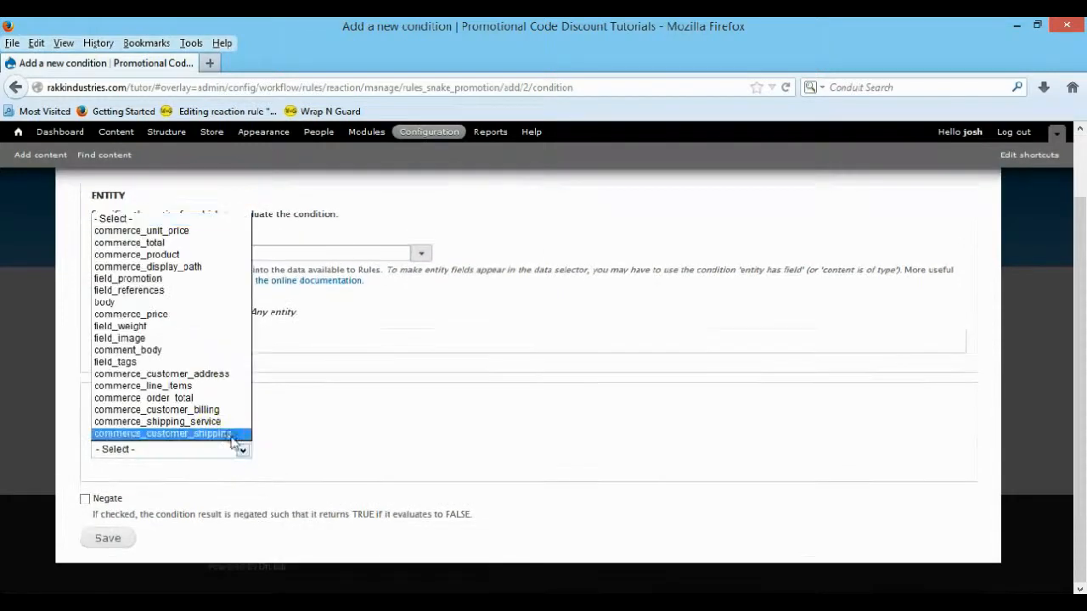
pyautogui.click(195, 256)
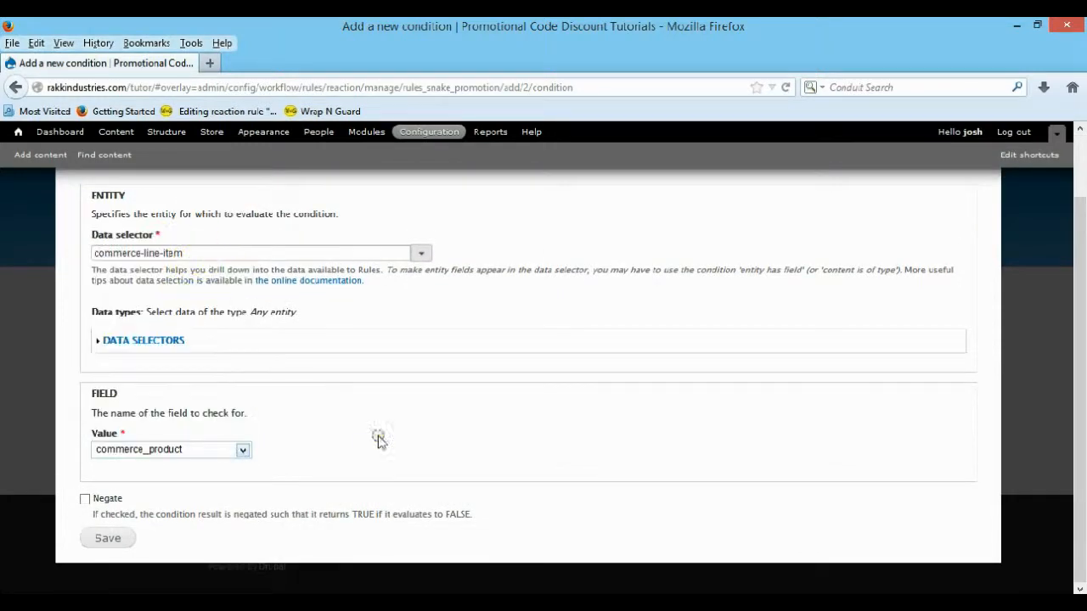
pyautogui.click(116, 545)
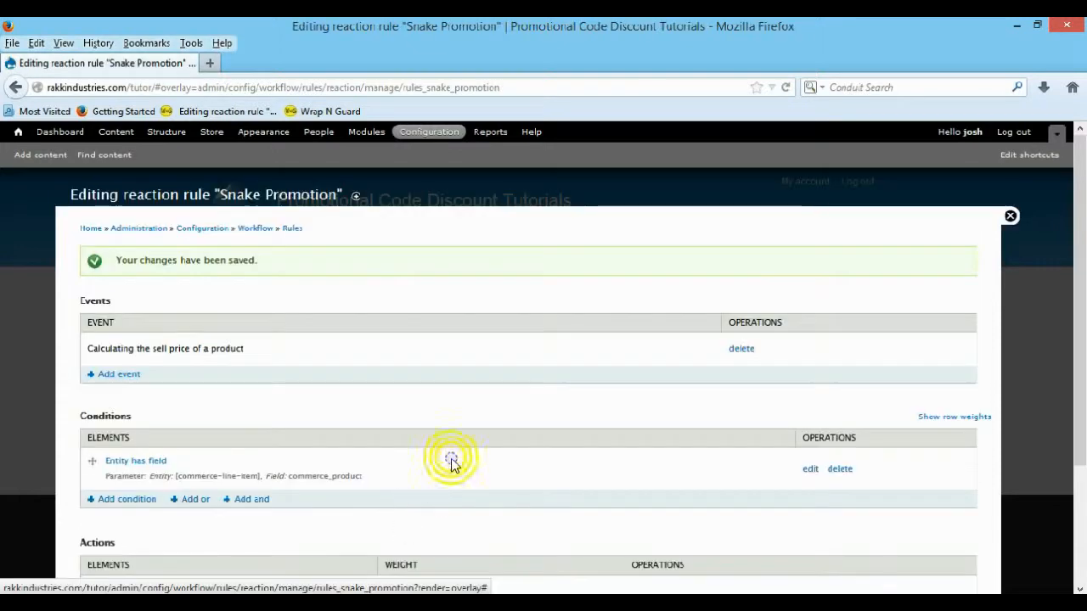
# Start a Data comparison condition for the rule, with commerce-line-item:commerce-product:sku as the data to compare.
pyautogui.scroll(-2, 448, 463)
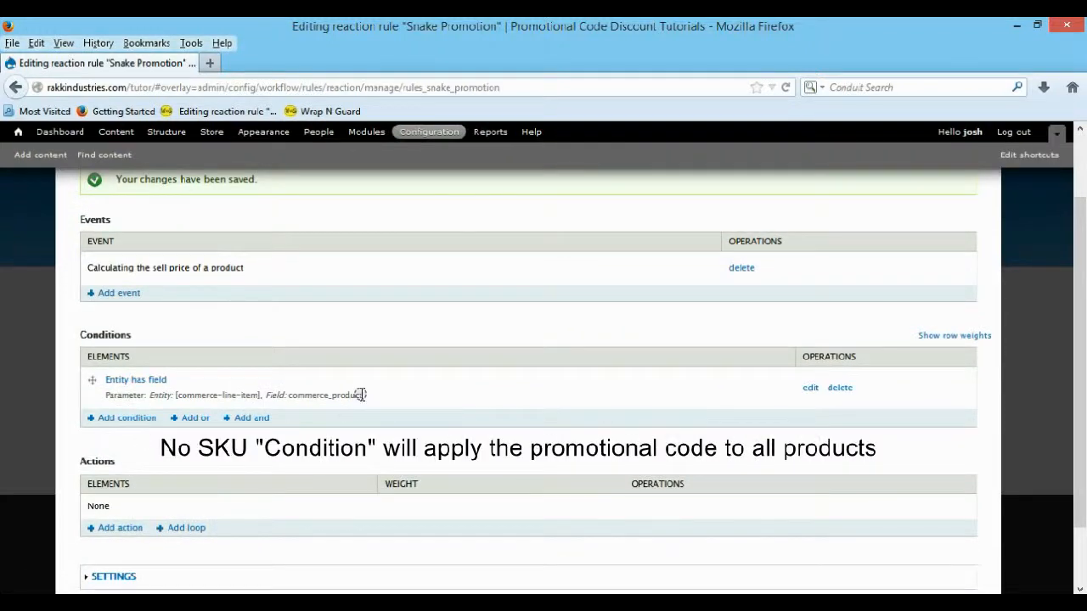
pyautogui.click(115, 419)
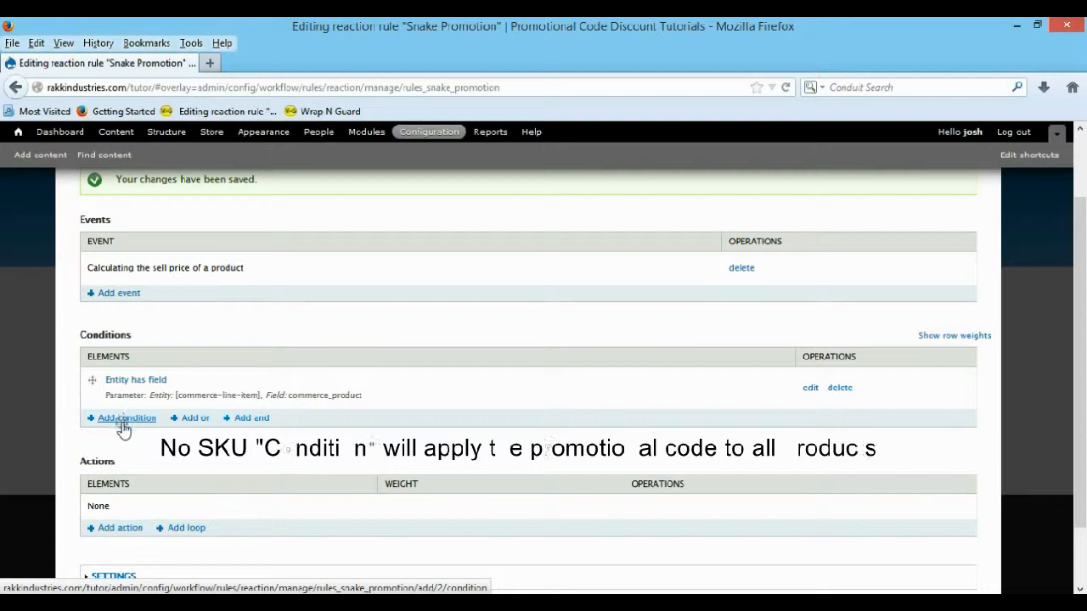
pyautogui.click(124, 419)
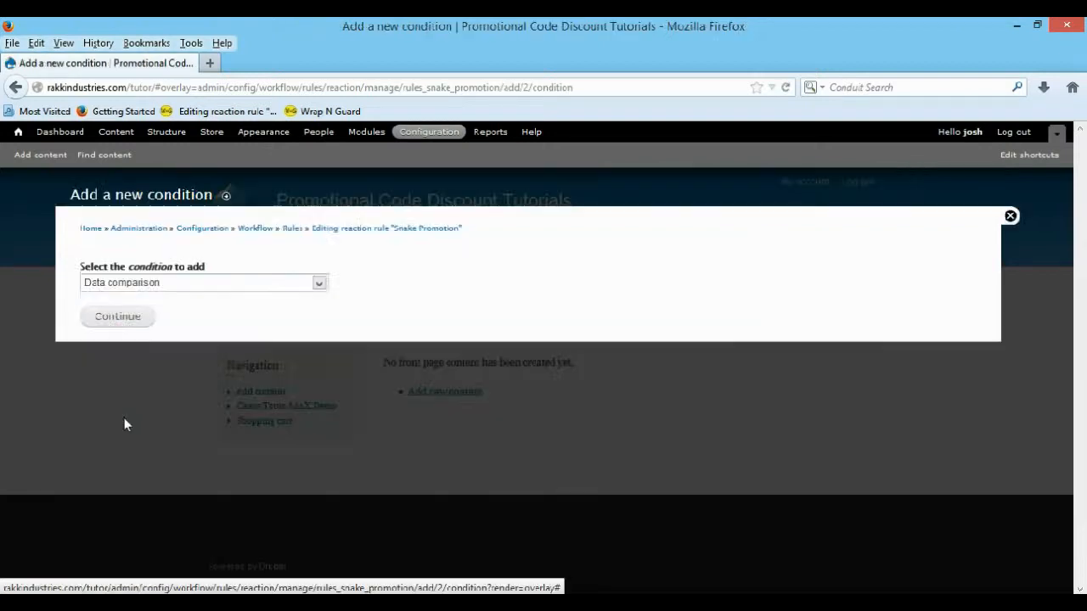
pyautogui.click(169, 285)
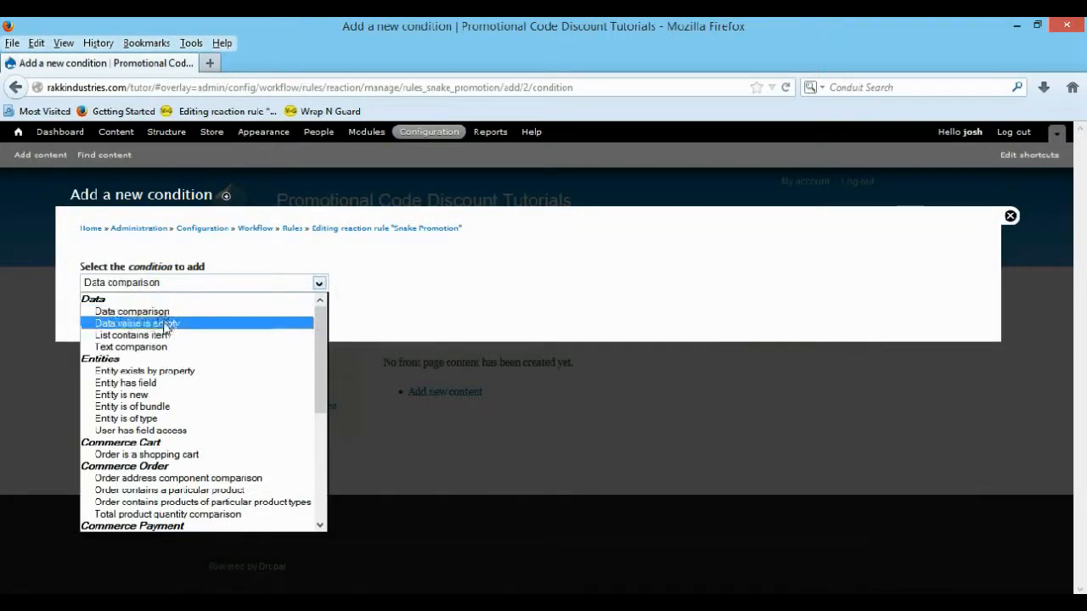
pyautogui.click(164, 311)
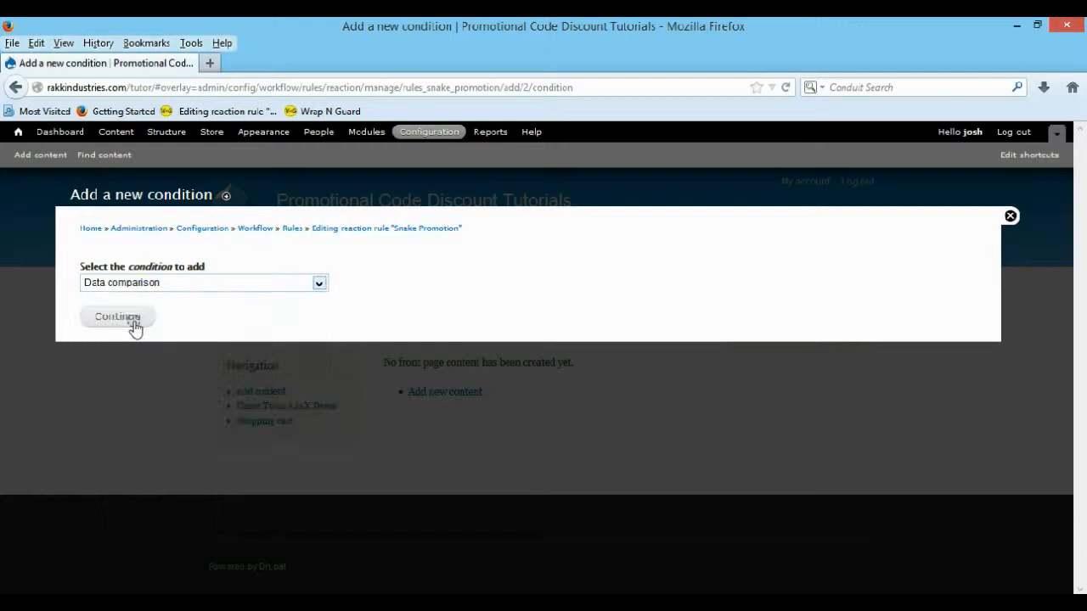
pyautogui.click(133, 325)
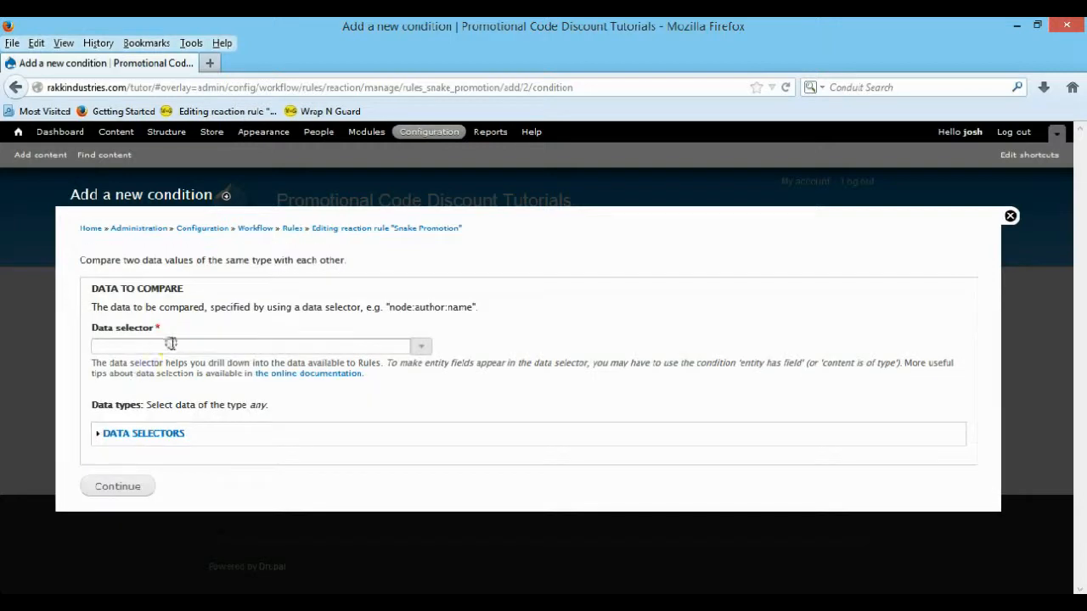
pyautogui.click(171, 344)
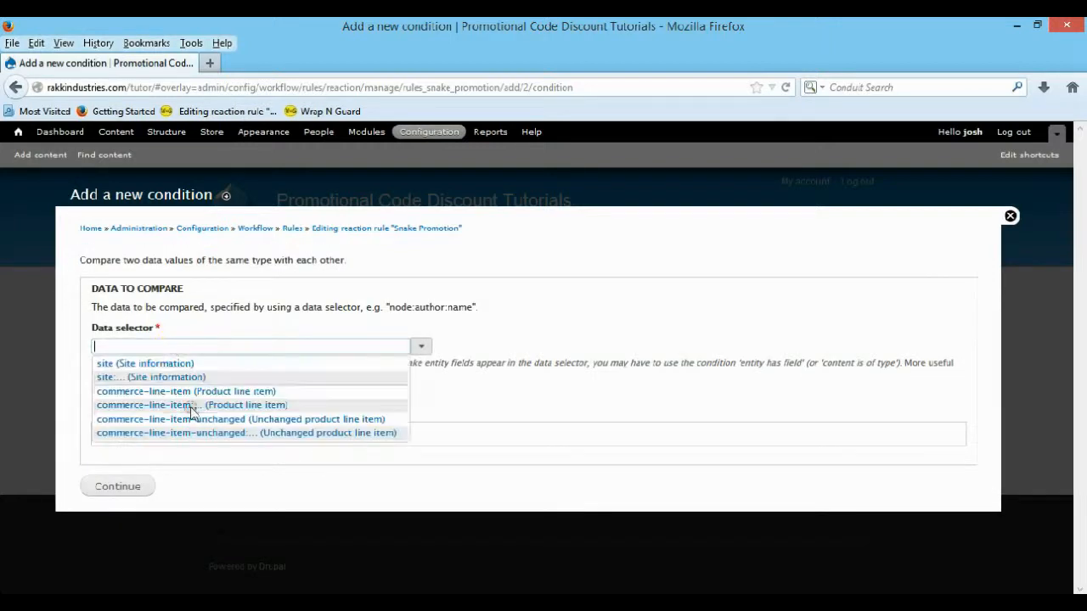
pyautogui.click(187, 407)
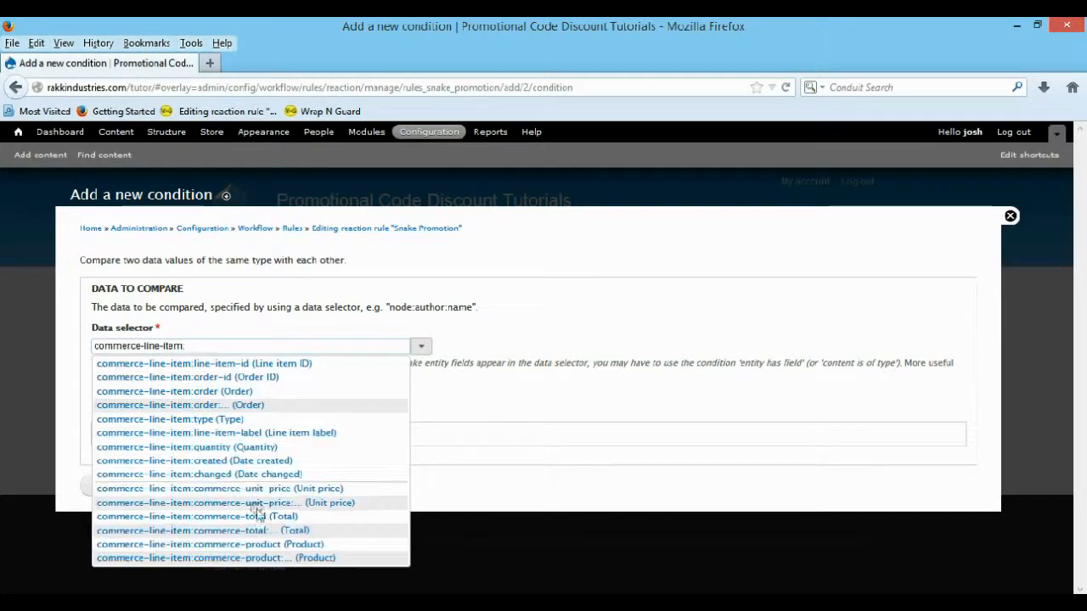
pyautogui.click(266, 558)
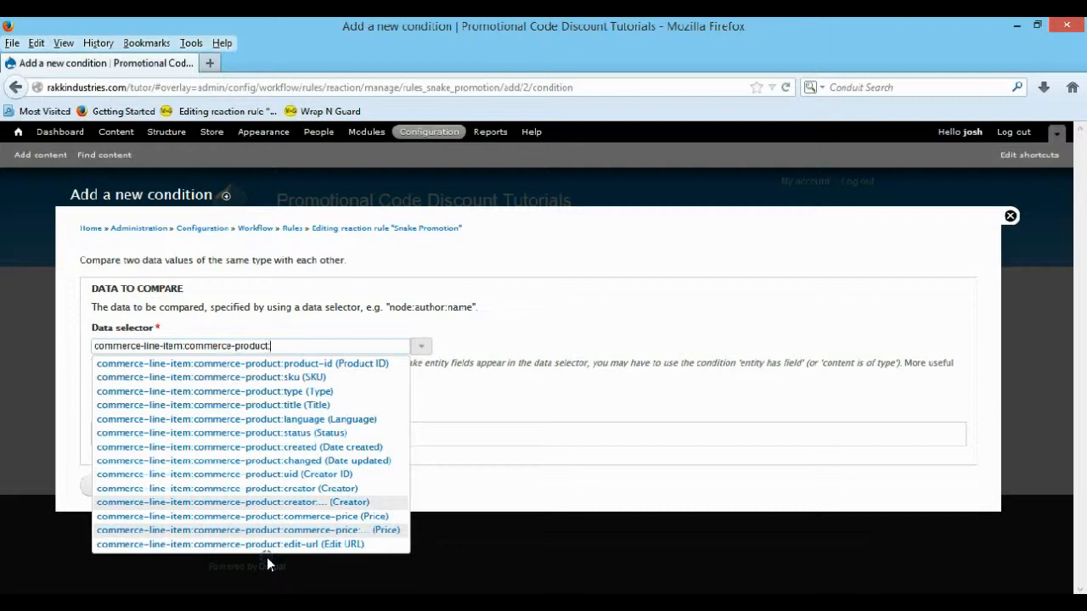
pyautogui.click(301, 379)
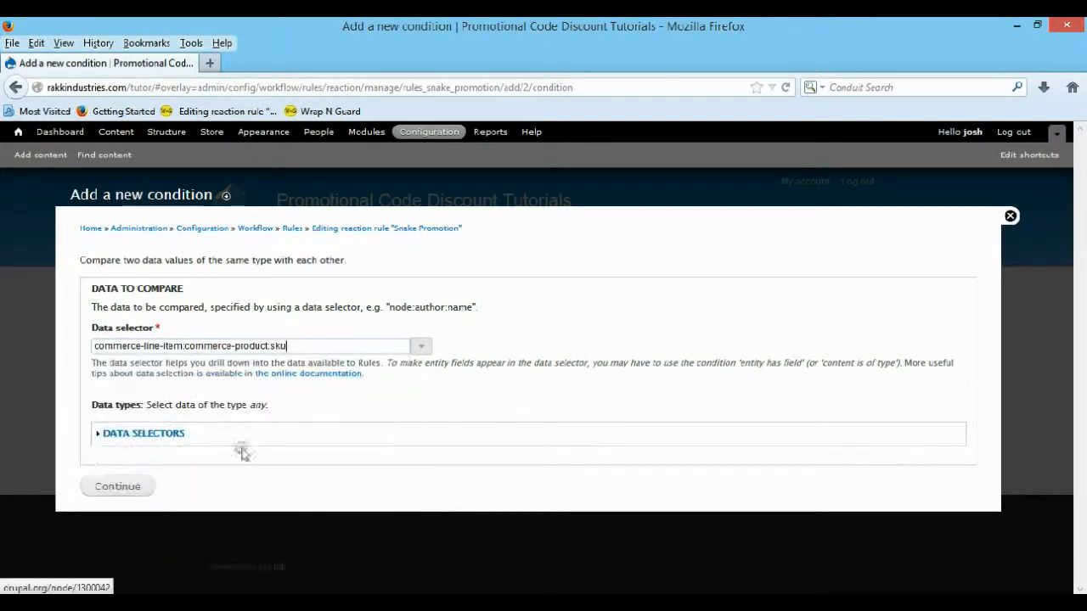
pyautogui.click(141, 490)
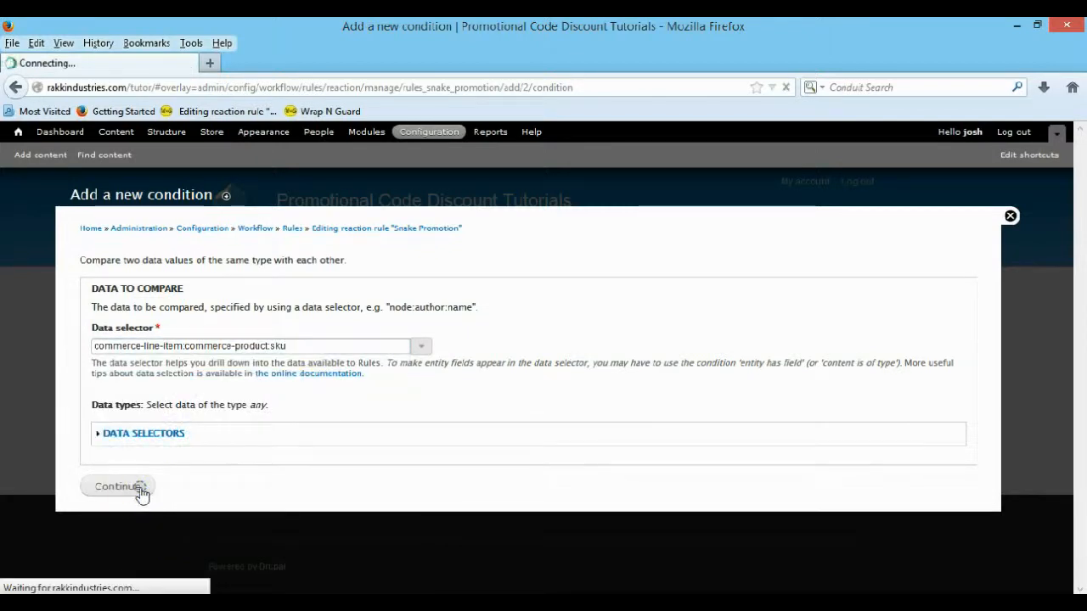
# Enter Snake_001 as the value to compare the SKU with and save the condition.
pyautogui.scroll(-2, 172, 475)
pyautogui.click(165, 466)
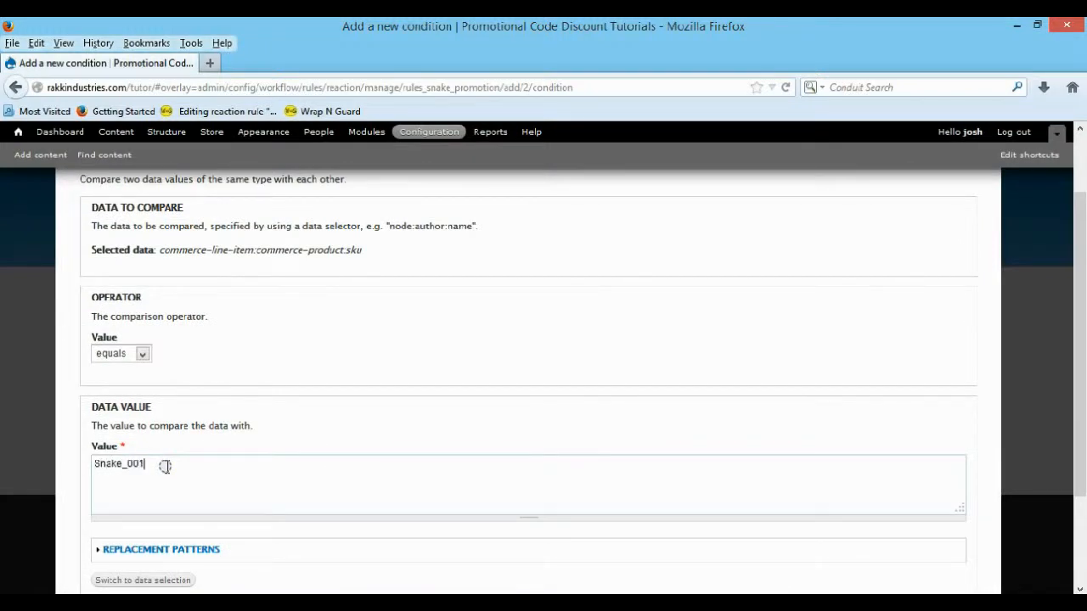
pyautogui.click(266, 425)
pyautogui.click(172, 464)
pyautogui.scroll(-3, 206, 417)
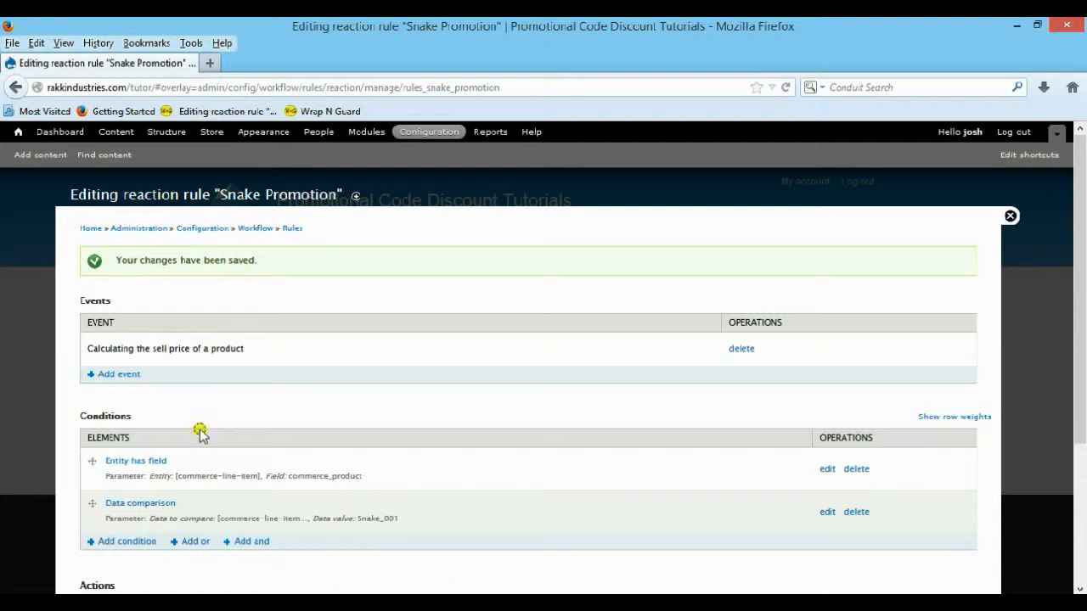
# Start another "Entity has field" condition for the Snake Promotion rule, with commerce-line-item as the entity's data selector.
pyautogui.scroll(-1, 200, 431)
pyautogui.scroll(-1, 200, 432)
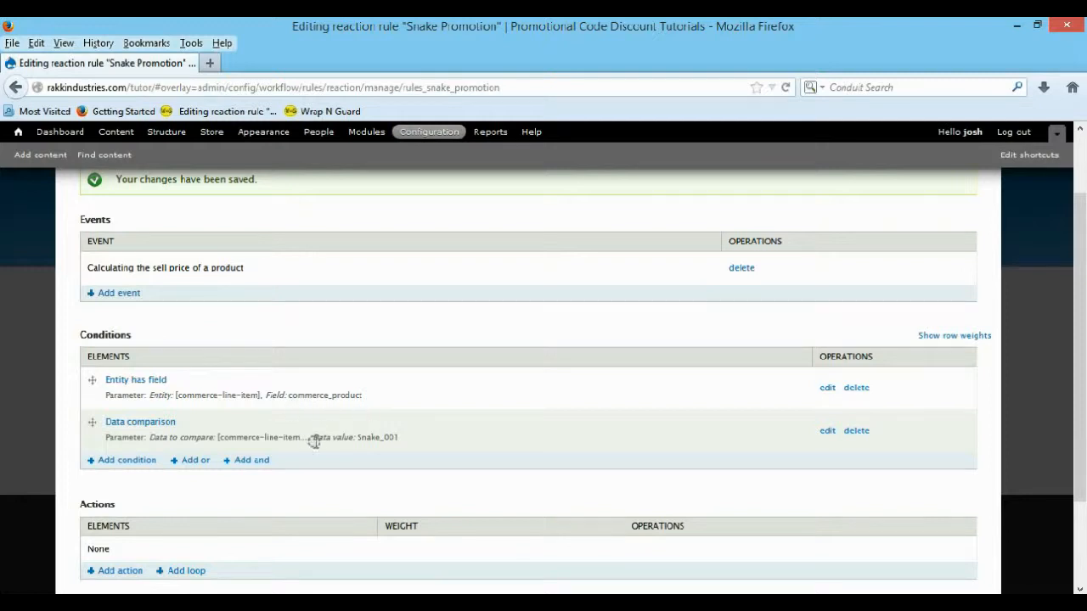
pyautogui.click(129, 460)
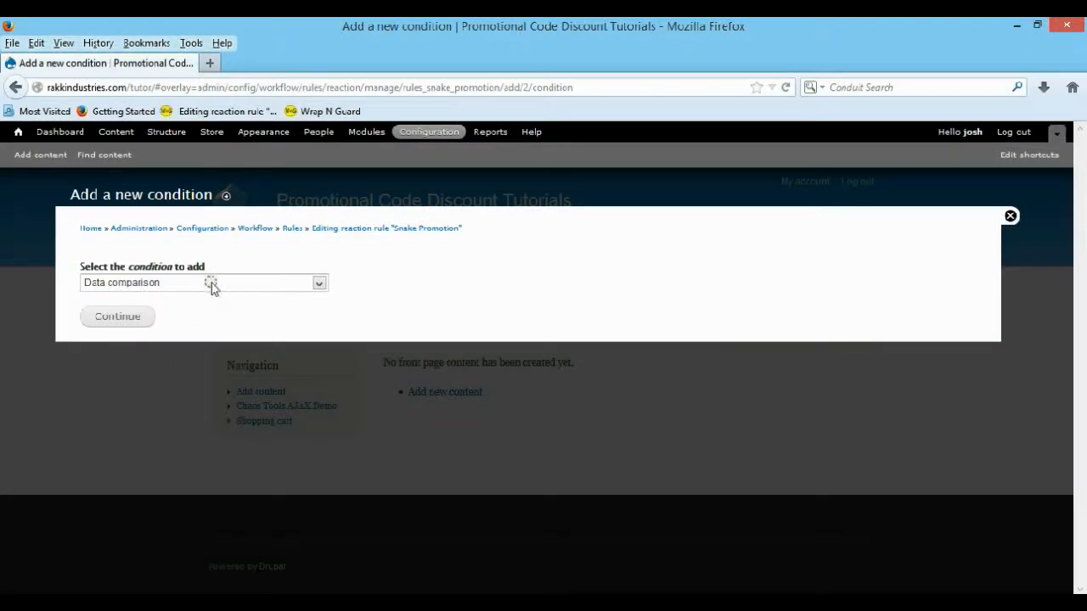
pyautogui.click(212, 285)
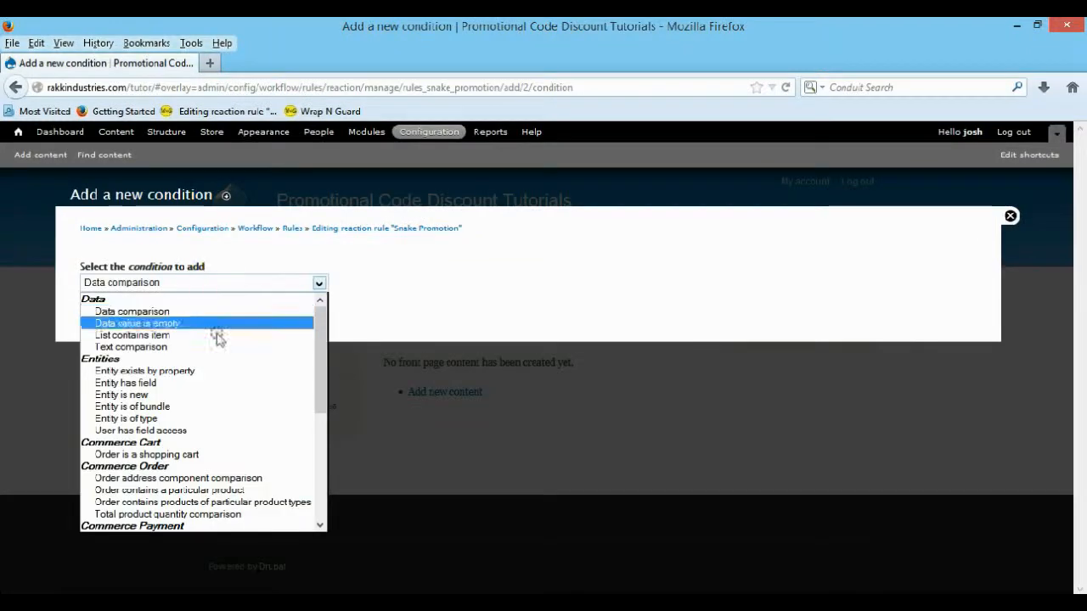
pyautogui.click(195, 383)
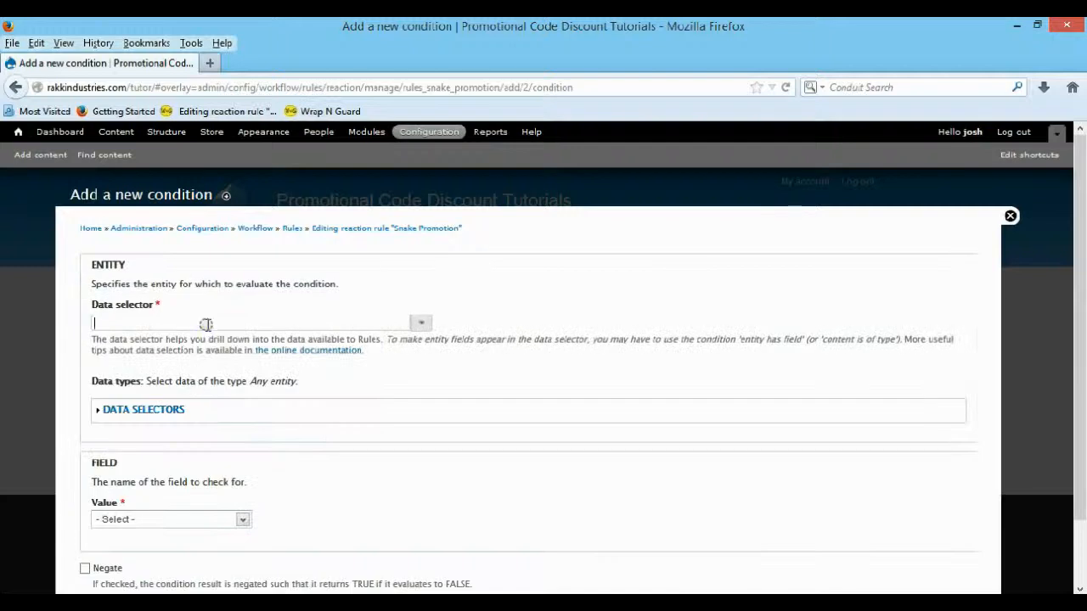
pyautogui.click(206, 324)
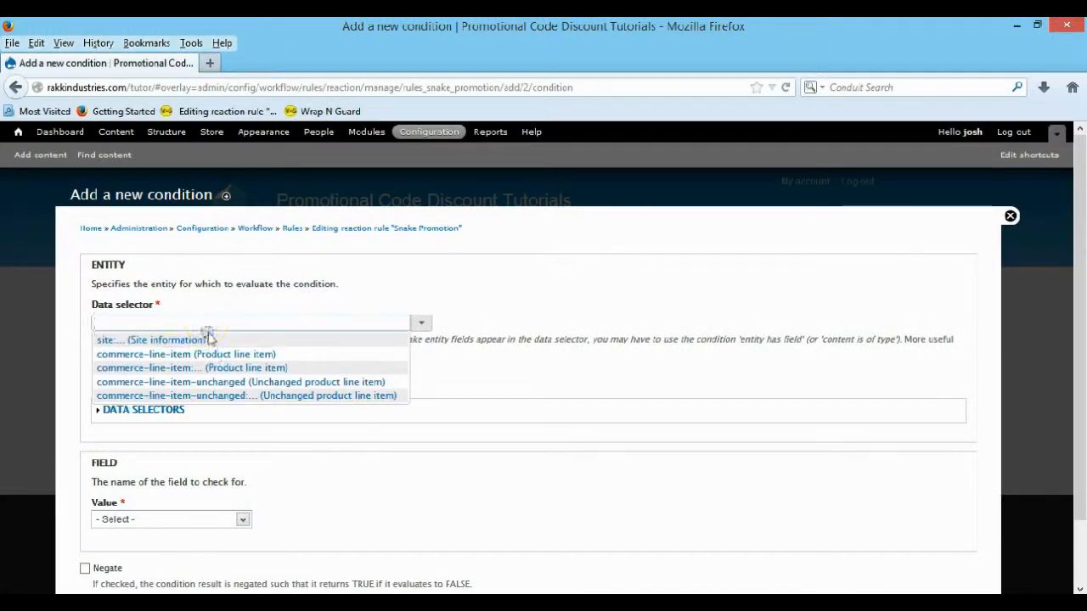
pyautogui.click(212, 354)
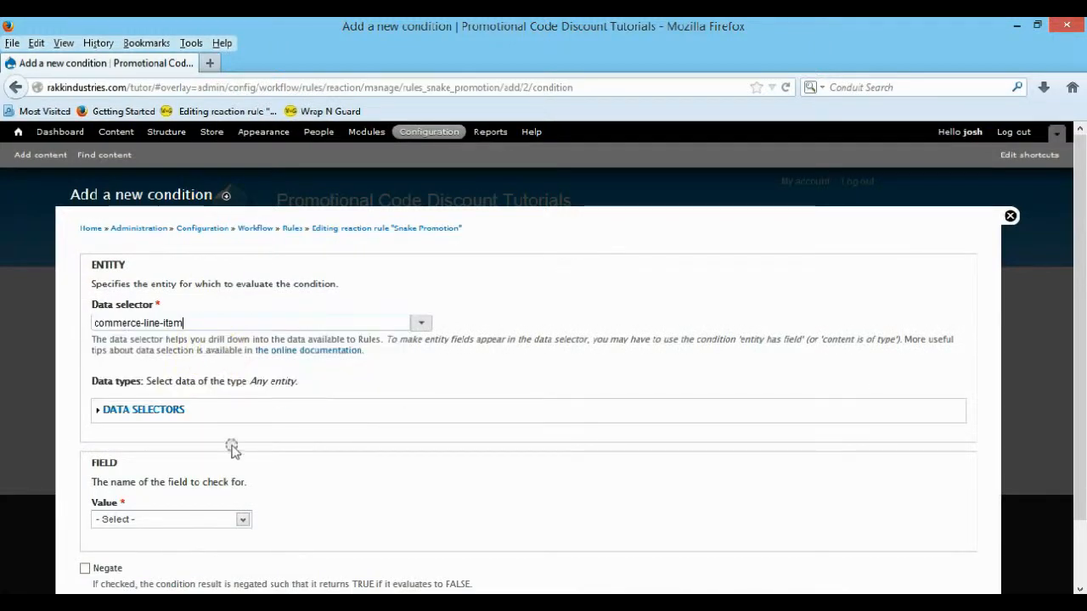
# Set the field to check for to field_promotion and save the condition.
pyautogui.scroll(-2, 232, 450)
pyautogui.click(238, 449)
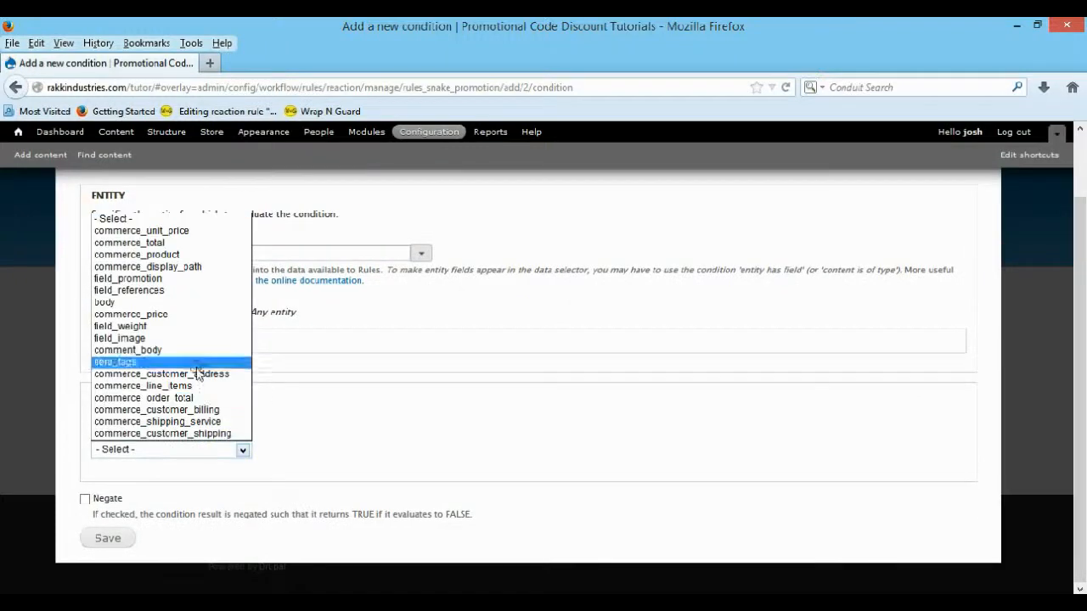
pyautogui.click(149, 280)
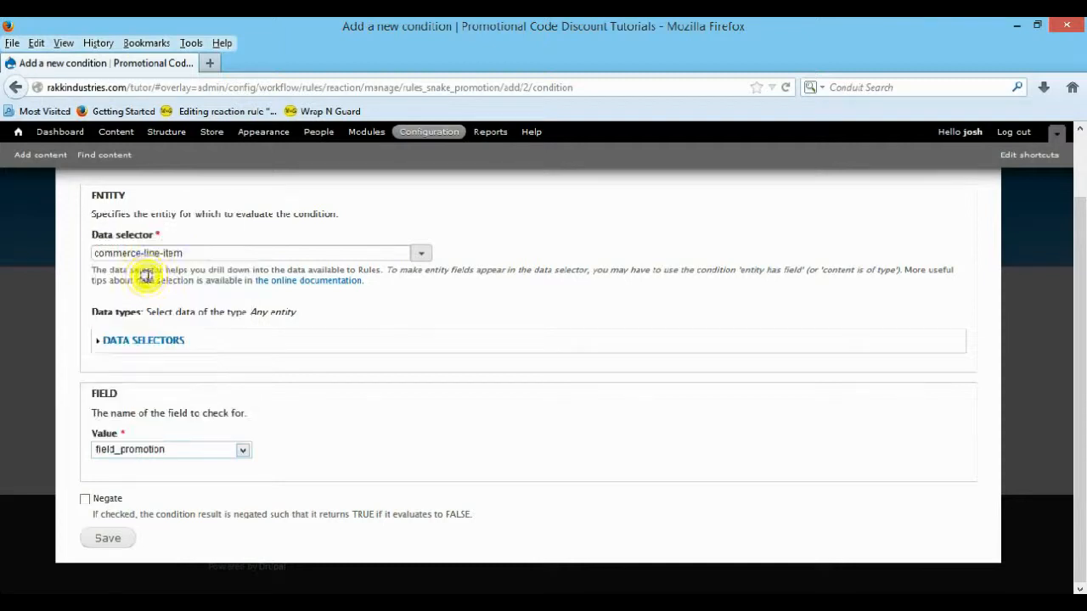
pyautogui.click(118, 544)
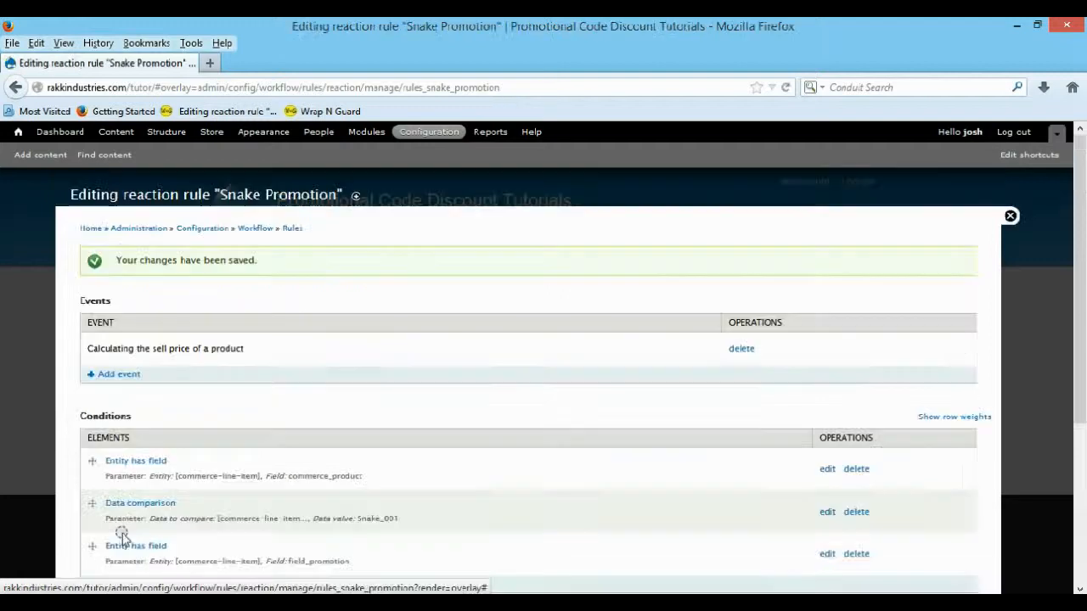
# Start a second Data comparison condition for the rule, with commerce-line-item:field-promotion as the data to compare.
pyautogui.scroll(-4, 150, 368)
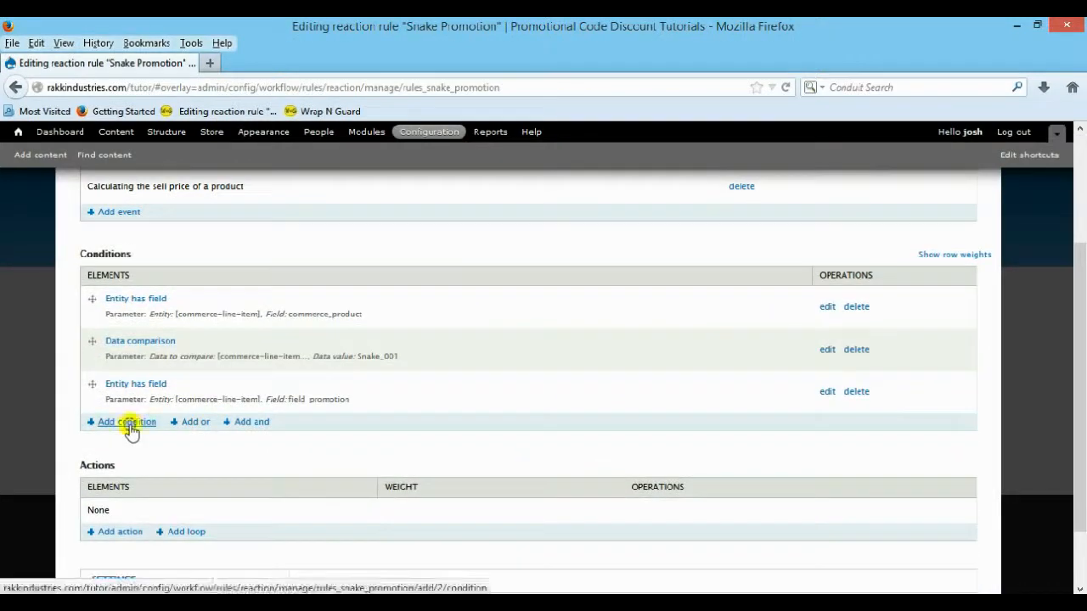
pyautogui.click(131, 429)
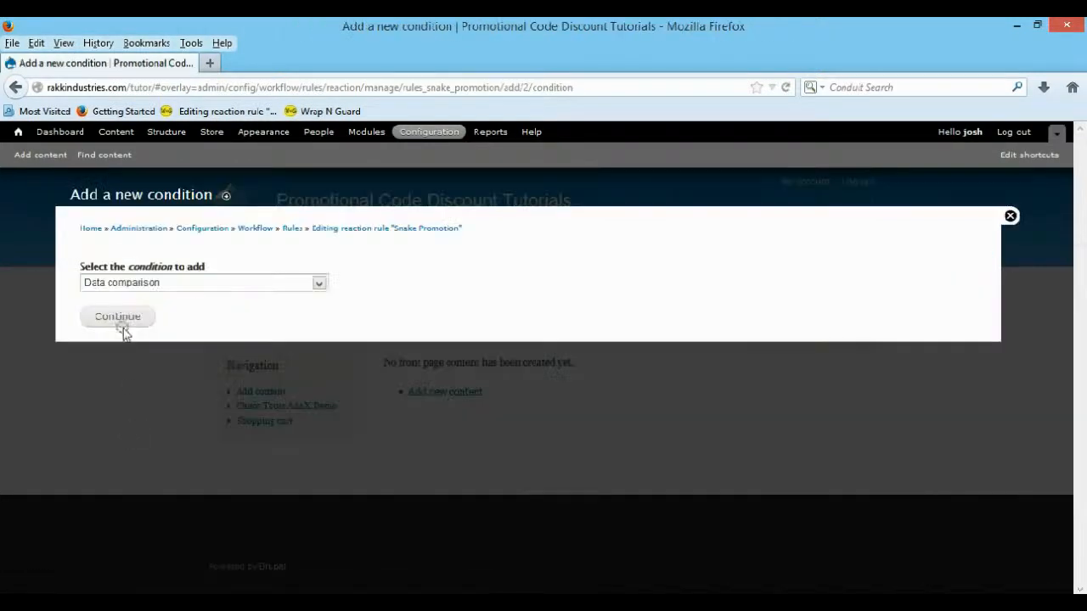
pyautogui.click(127, 317)
pyautogui.click(167, 346)
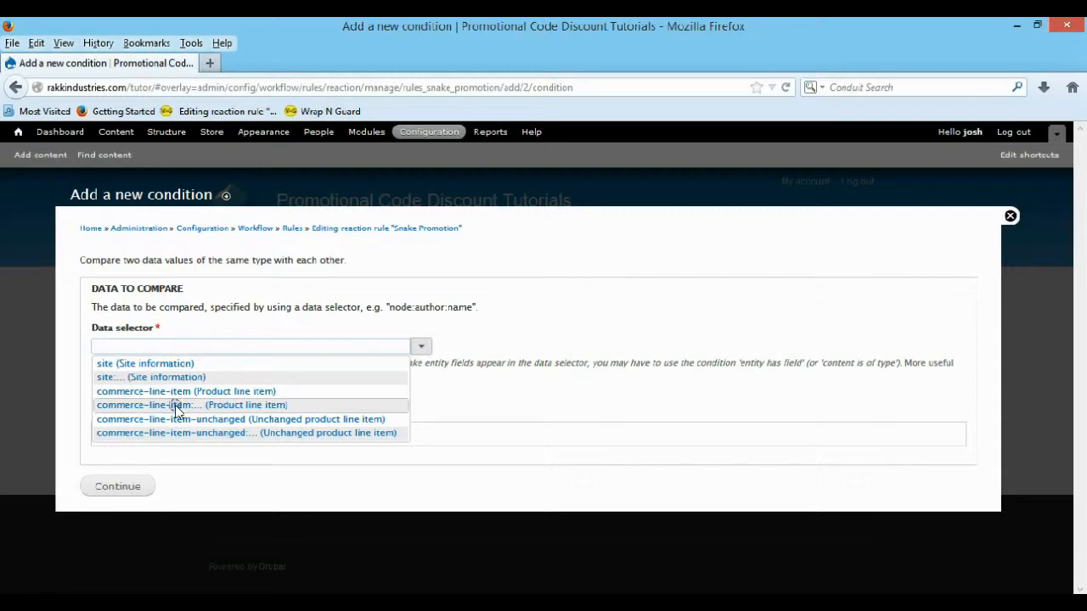
pyautogui.click(175, 405)
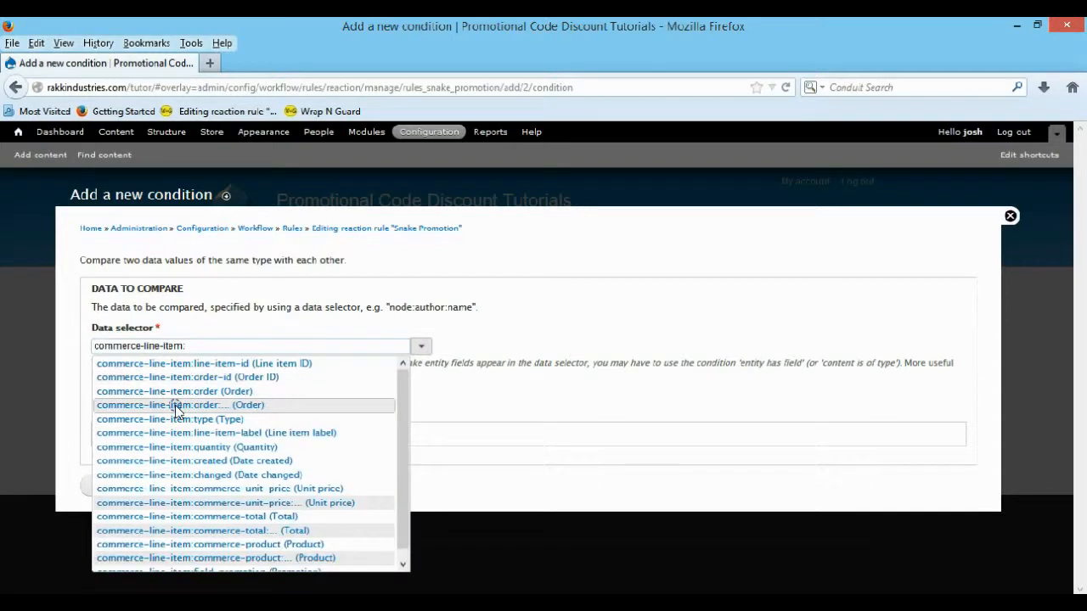
pyautogui.scroll(-1, 176, 411)
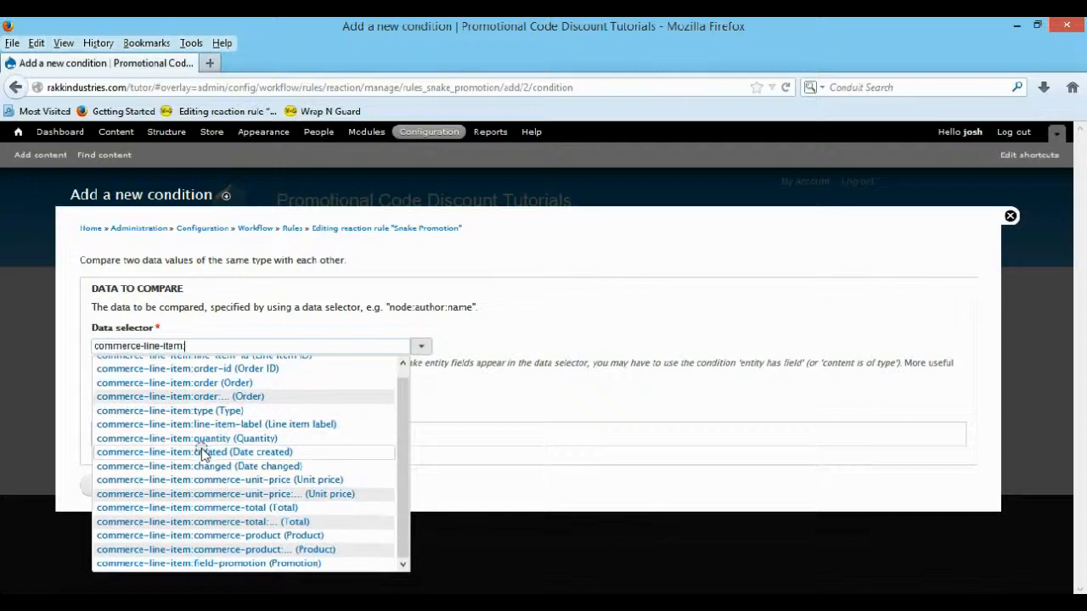
pyautogui.click(254, 564)
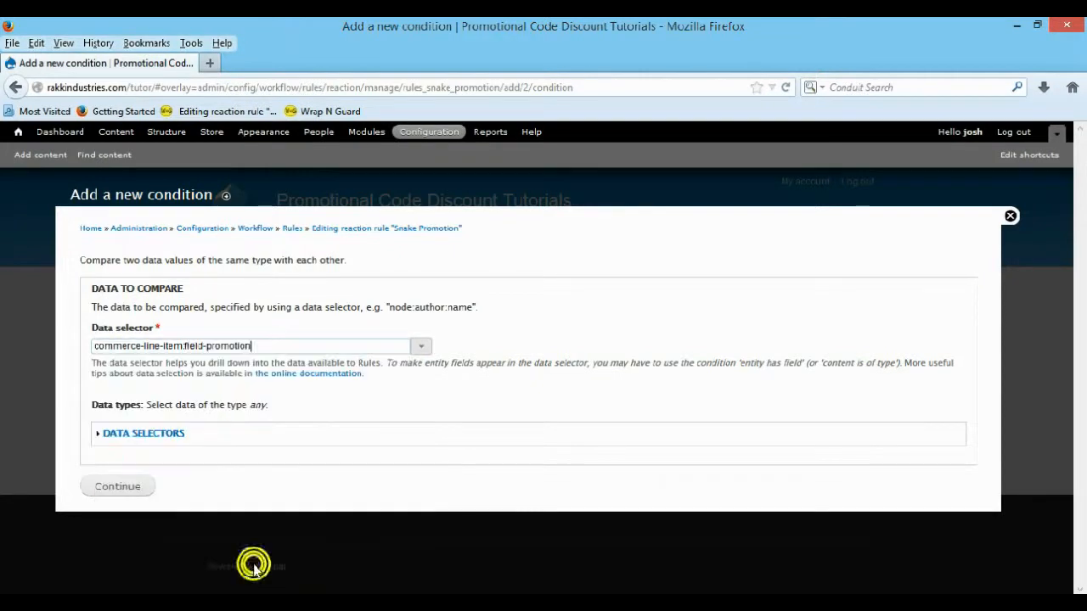
pyautogui.click(125, 489)
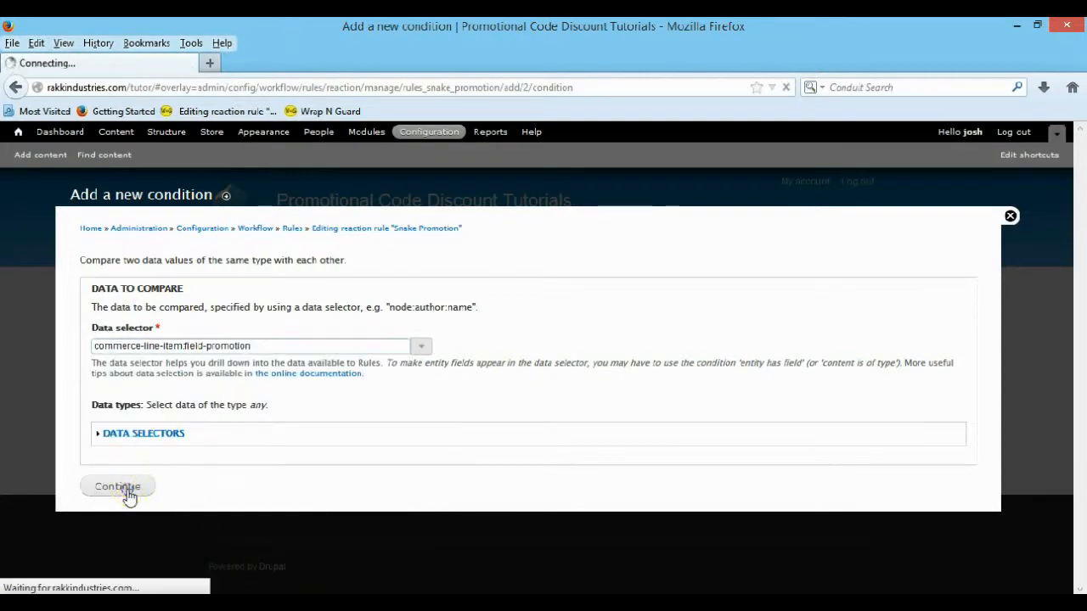
# Enter Snake_15 as the value to compare the promotion field with and save the condition.
pyautogui.scroll(-3, 140, 484)
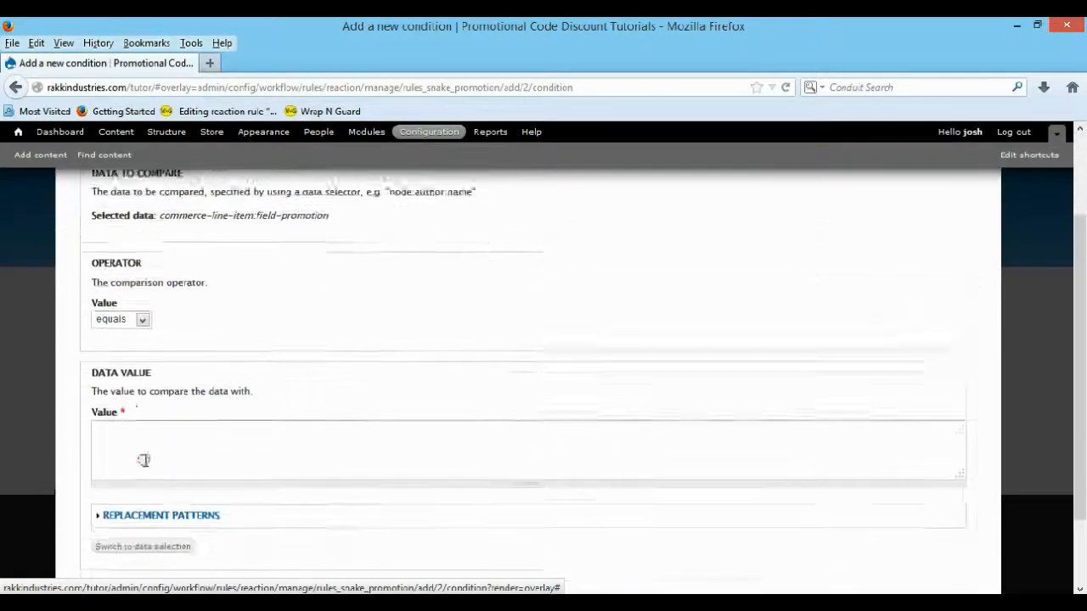
pyautogui.click(163, 389)
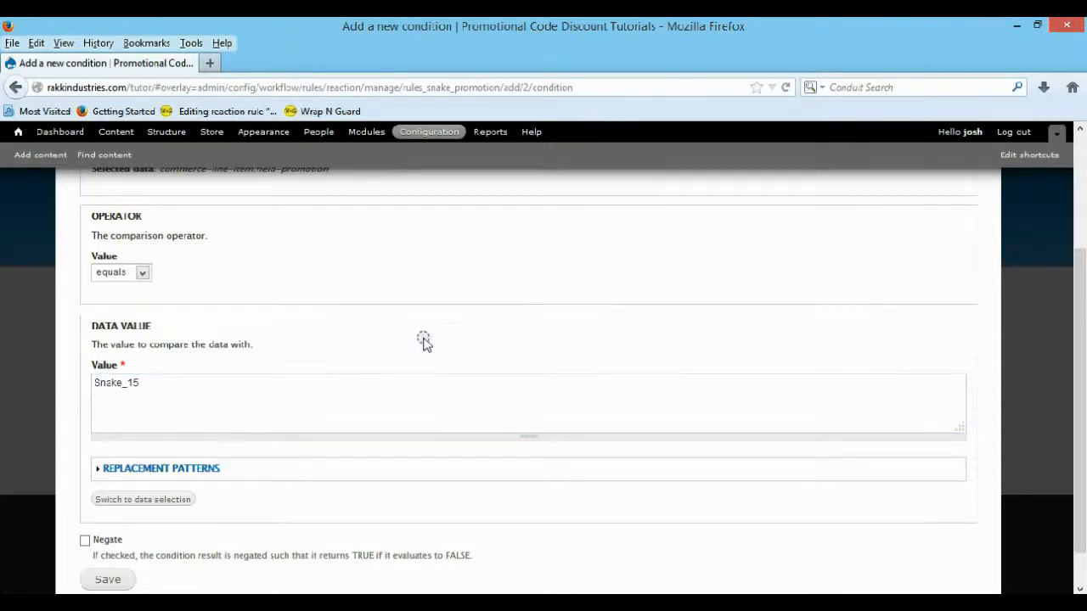
pyautogui.scroll(-1, 420, 340)
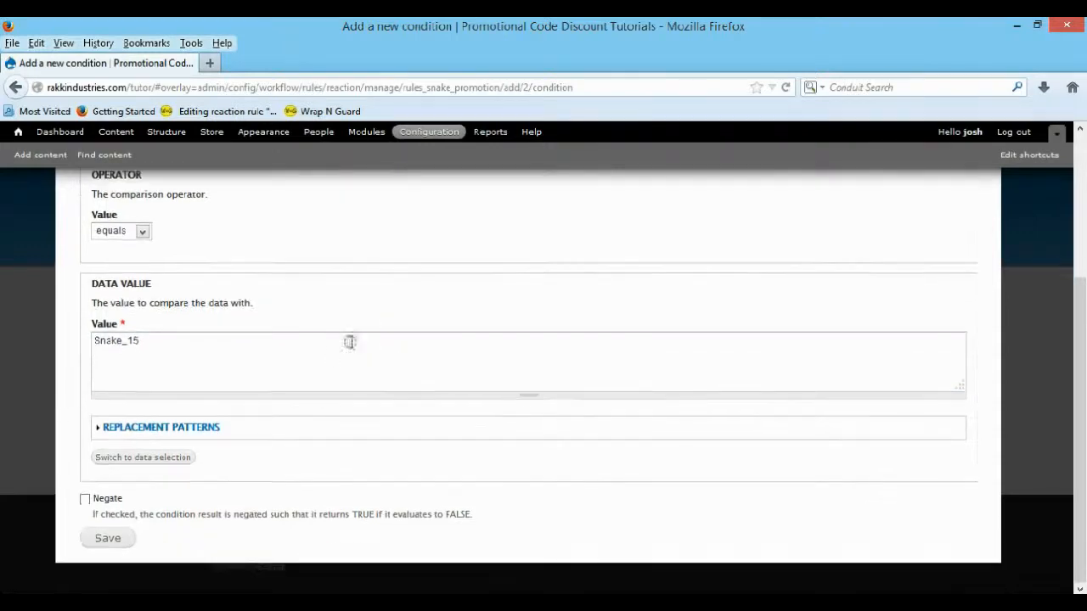
pyautogui.click(110, 539)
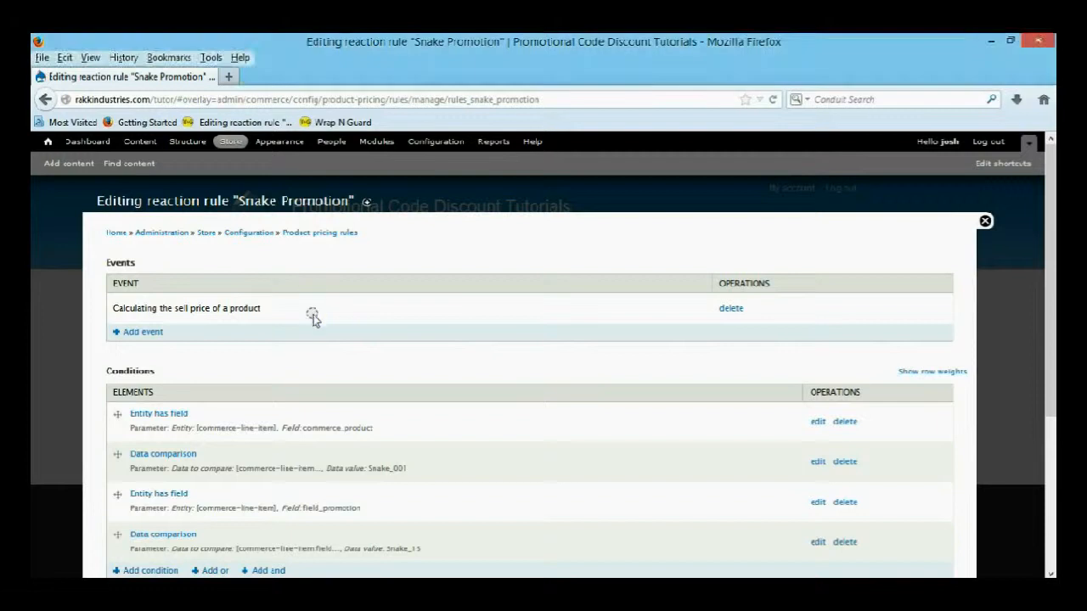
# Review the rule's conditions, checking the fields and data values set for the product SKU and the promotion code.
pyautogui.scroll(-2, 280, 323)
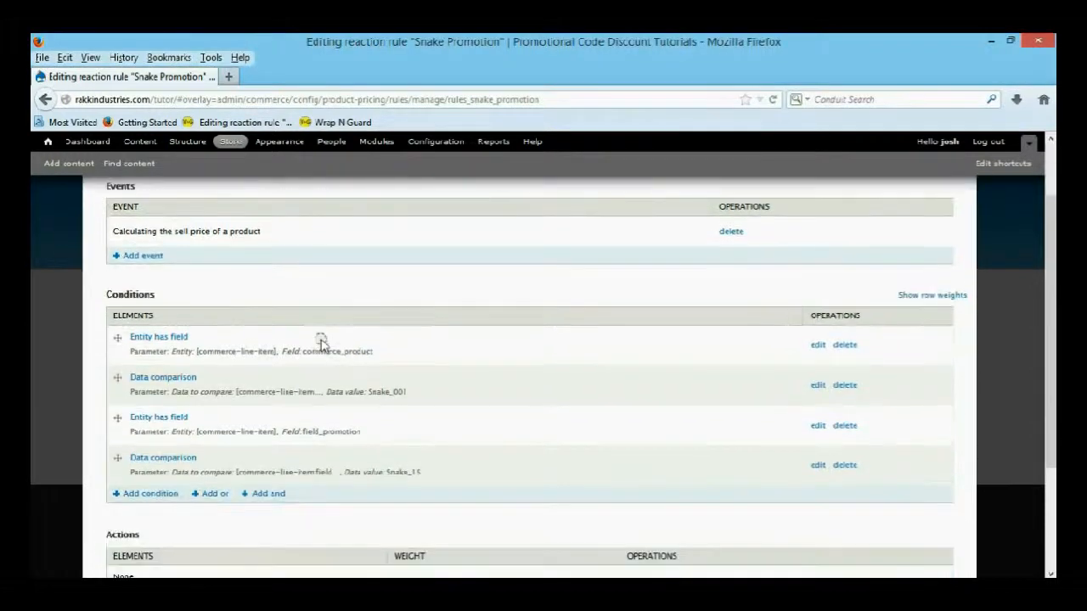
pyautogui.scroll(-2, 280, 448)
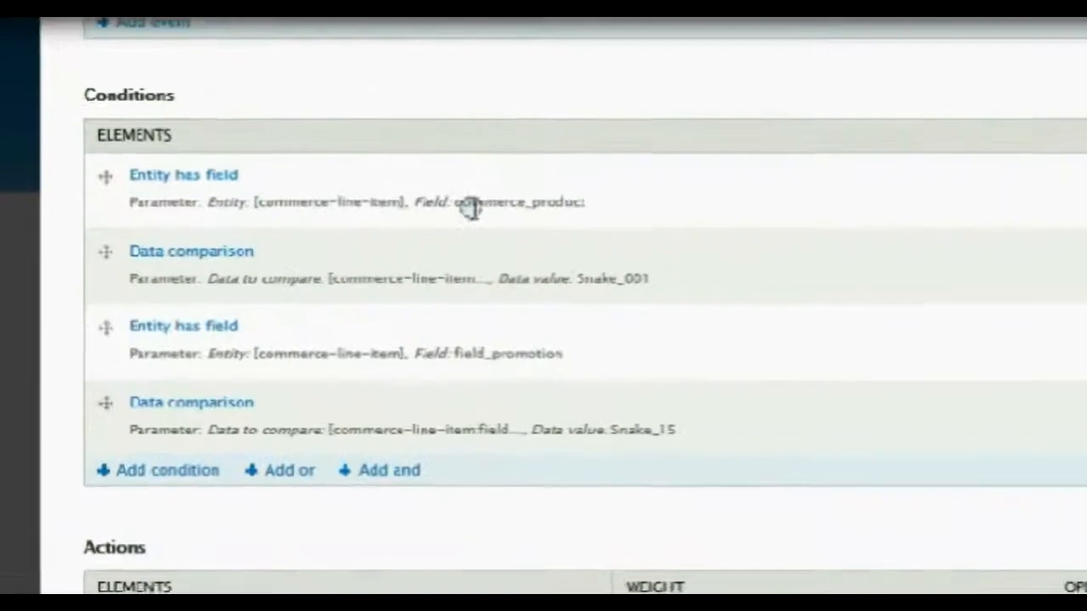
pyautogui.moveTo(602, 273); pyautogui.dragTo(674, 277)
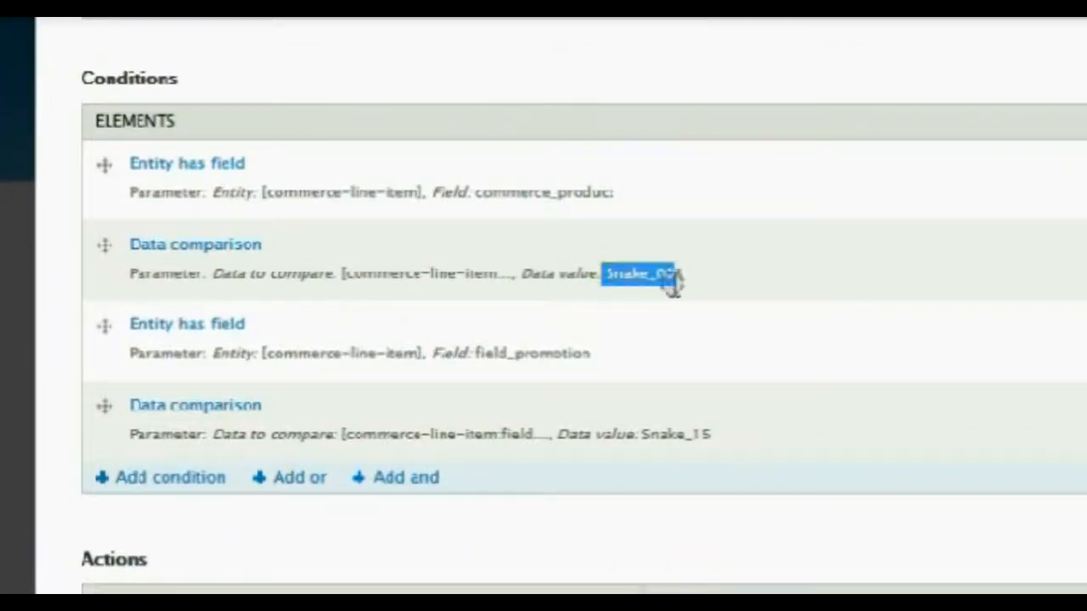
pyautogui.moveTo(475, 352); pyautogui.dragTo(602, 364)
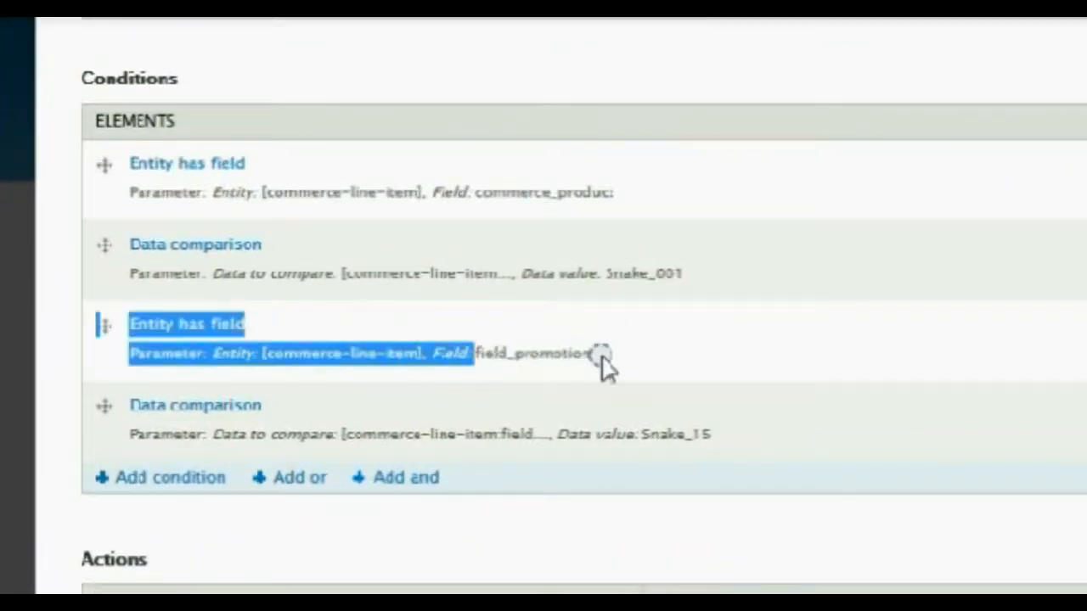
pyautogui.click(643, 433)
pyautogui.moveTo(651, 433); pyautogui.dragTo(695, 458)
pyautogui.click(556, 544)
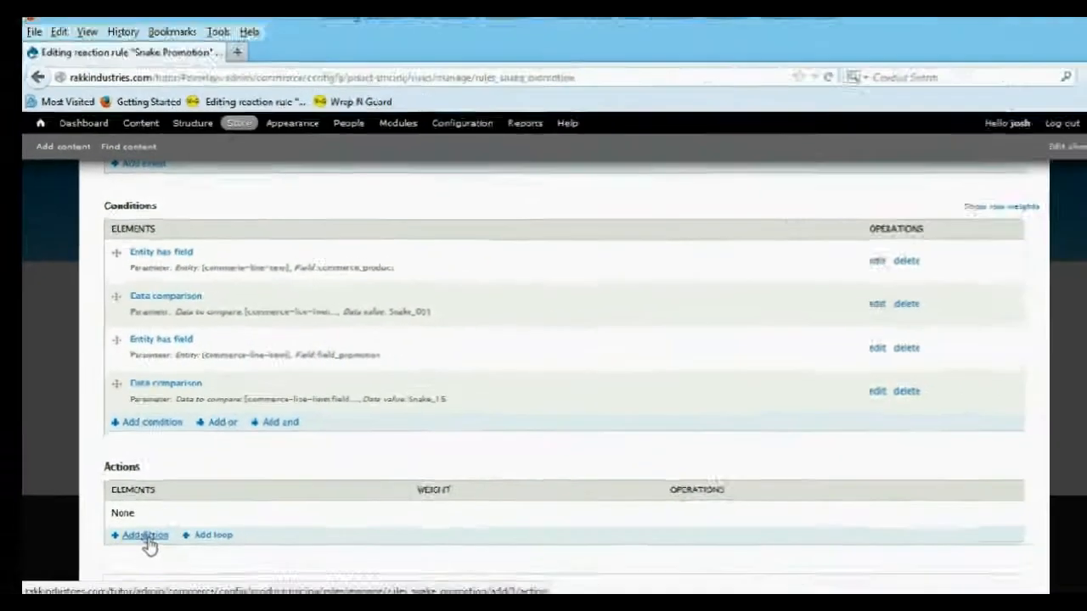
# Start a new action for the Snake Promotion rule that adds an amount to the unit price.
pyautogui.click(149, 580)
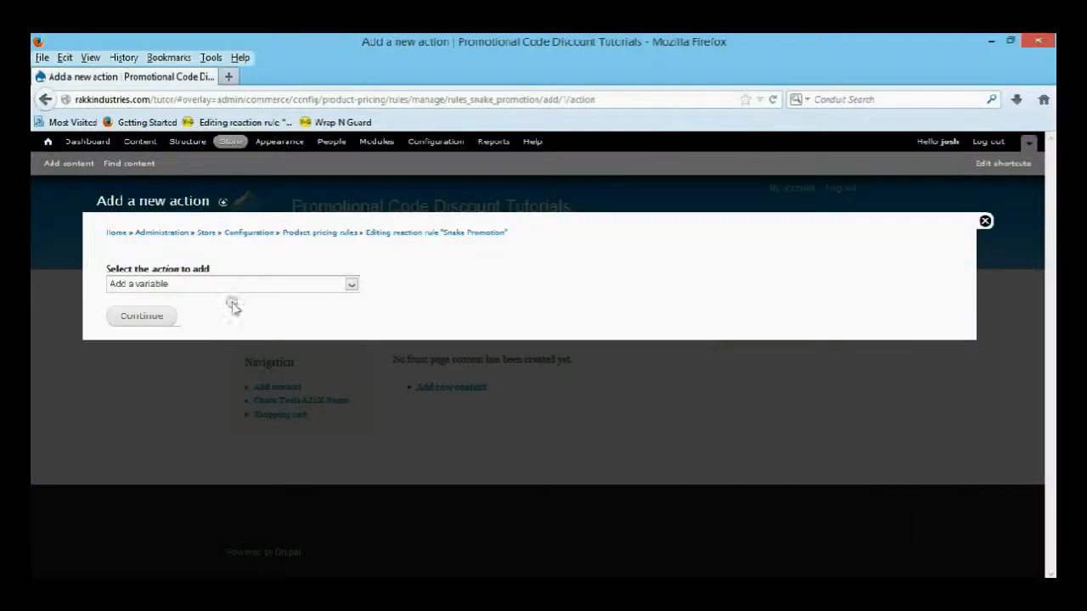
pyautogui.click(238, 283)
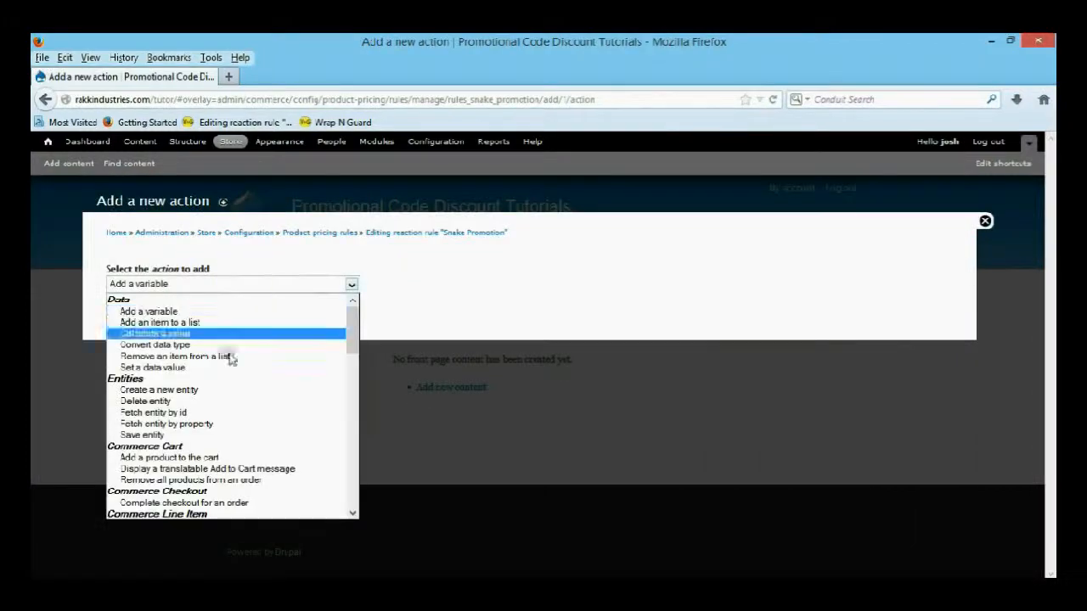
pyautogui.scroll(-2, 219, 420)
pyautogui.scroll(-2, 218, 424)
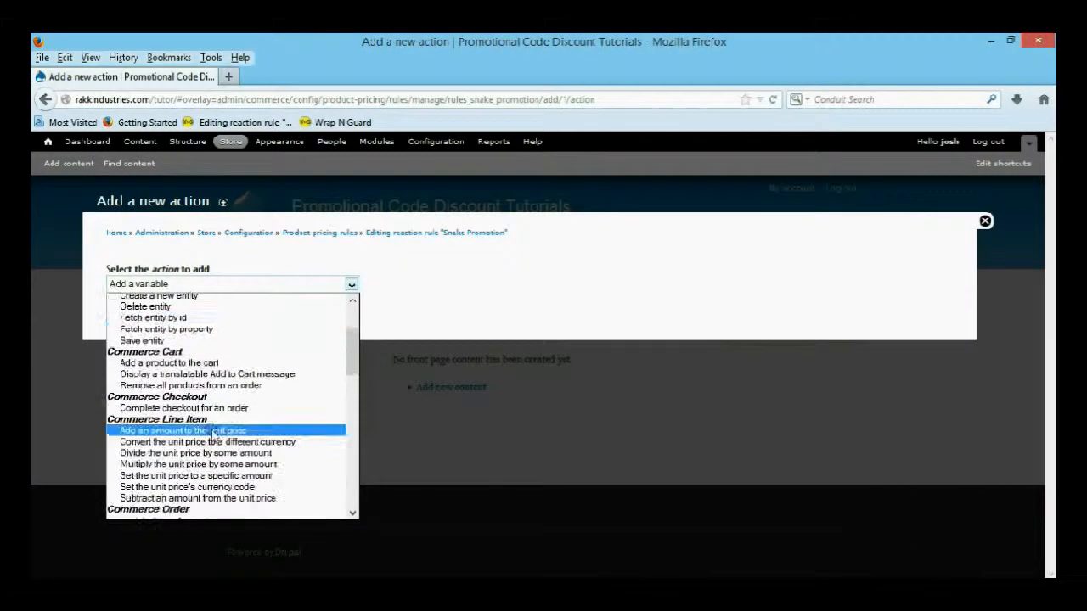
pyautogui.click(213, 432)
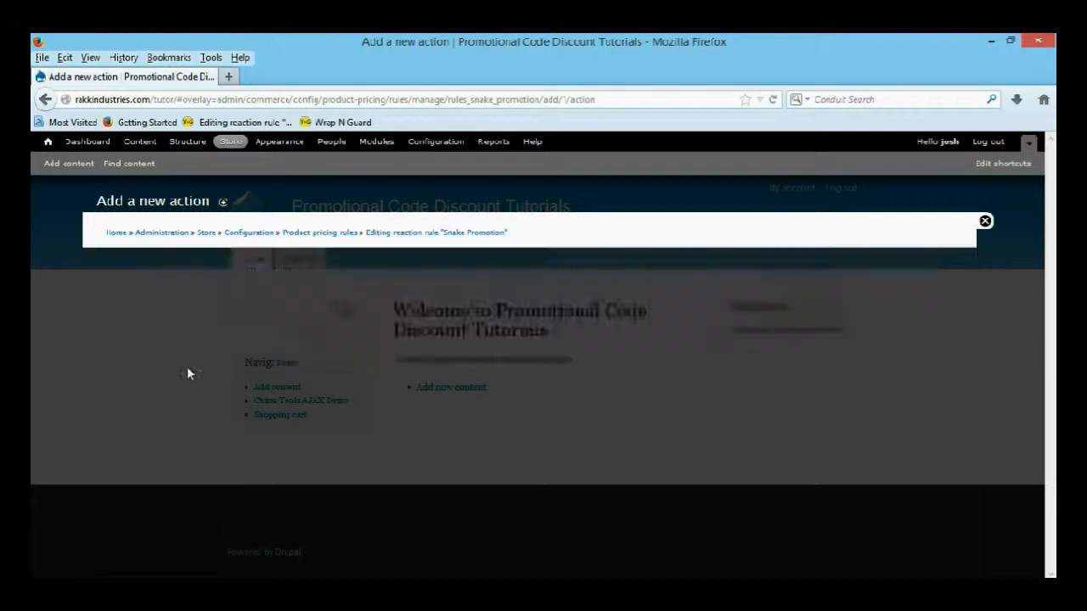
# Set the amount to add to the unit price to -1500.
pyautogui.scroll(-2, 181, 380)
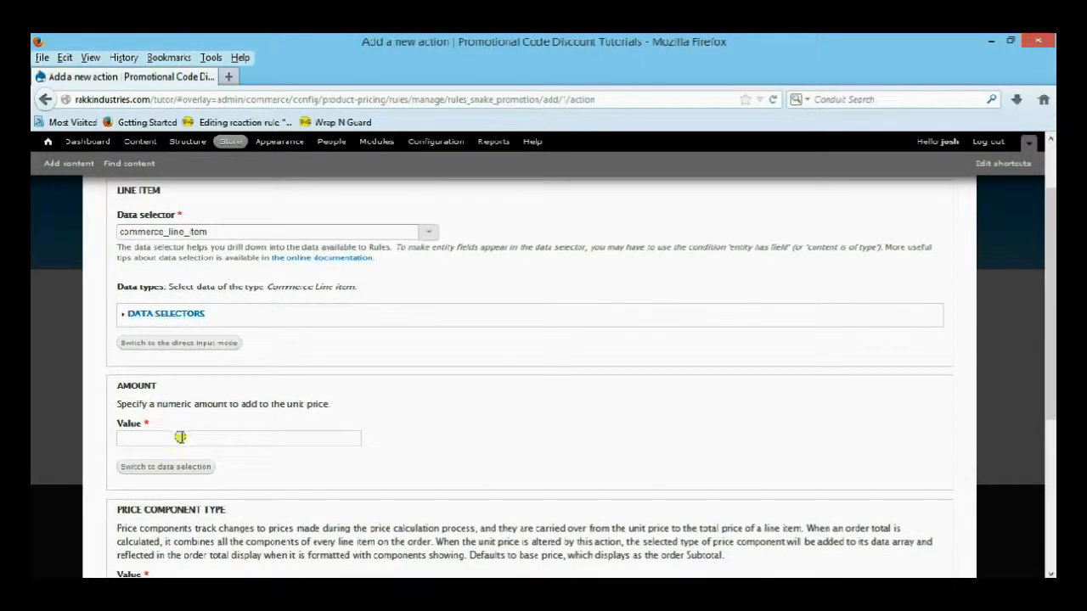
pyautogui.click(180, 437)
pyautogui.write('-')
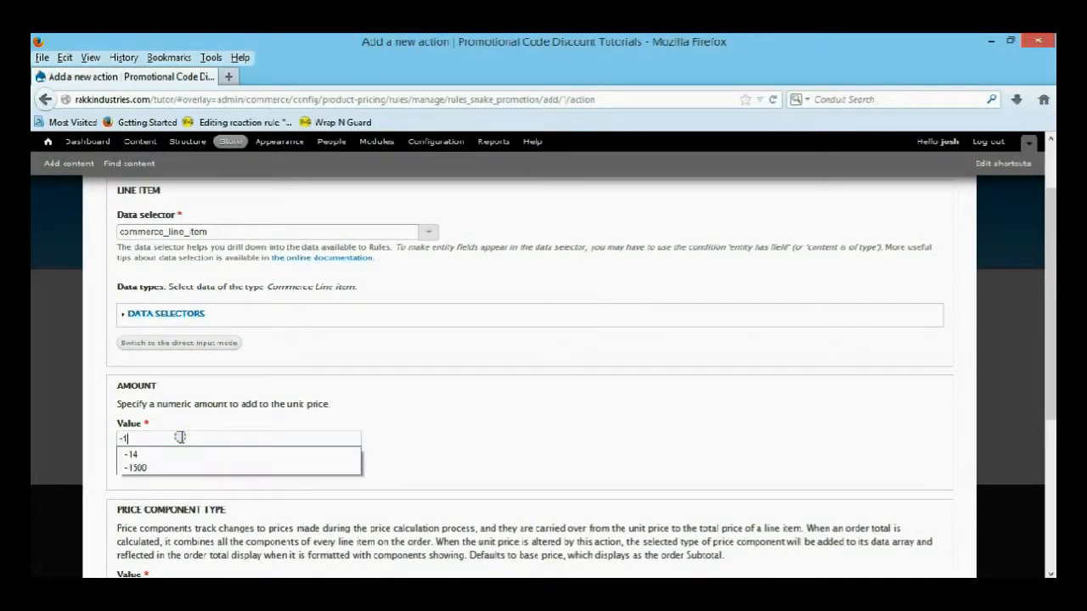
pyautogui.write('1500')
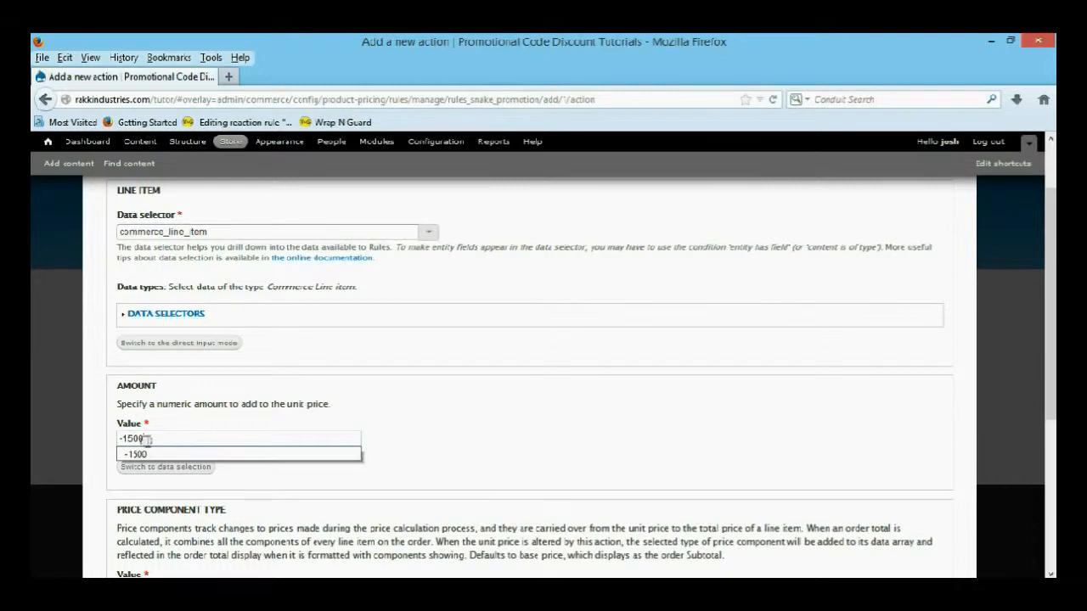
pyautogui.click(183, 422)
pyautogui.write('.')
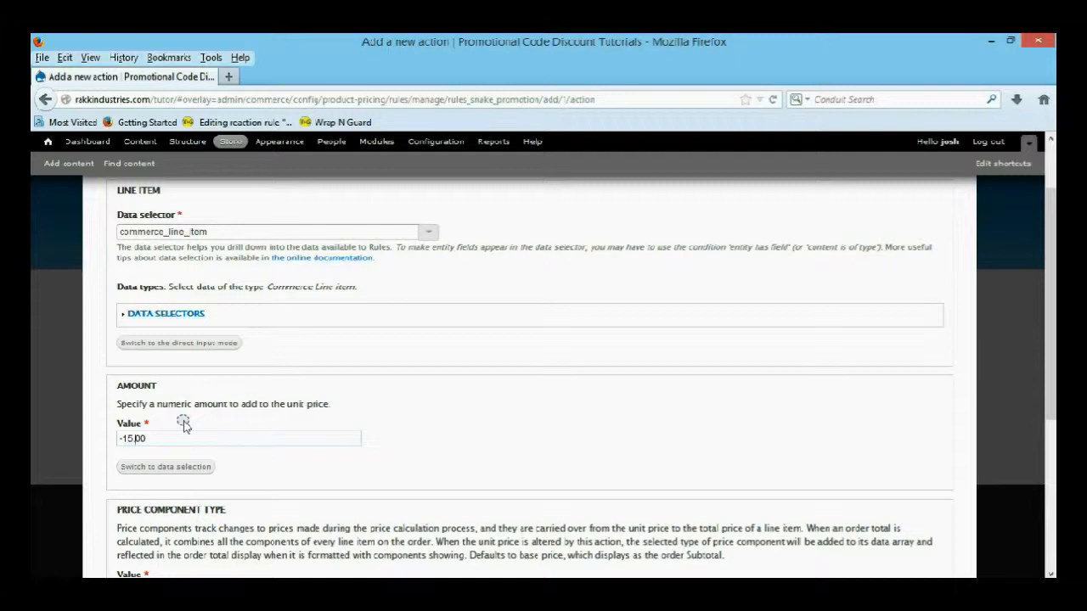
pyautogui.click(392, 352)
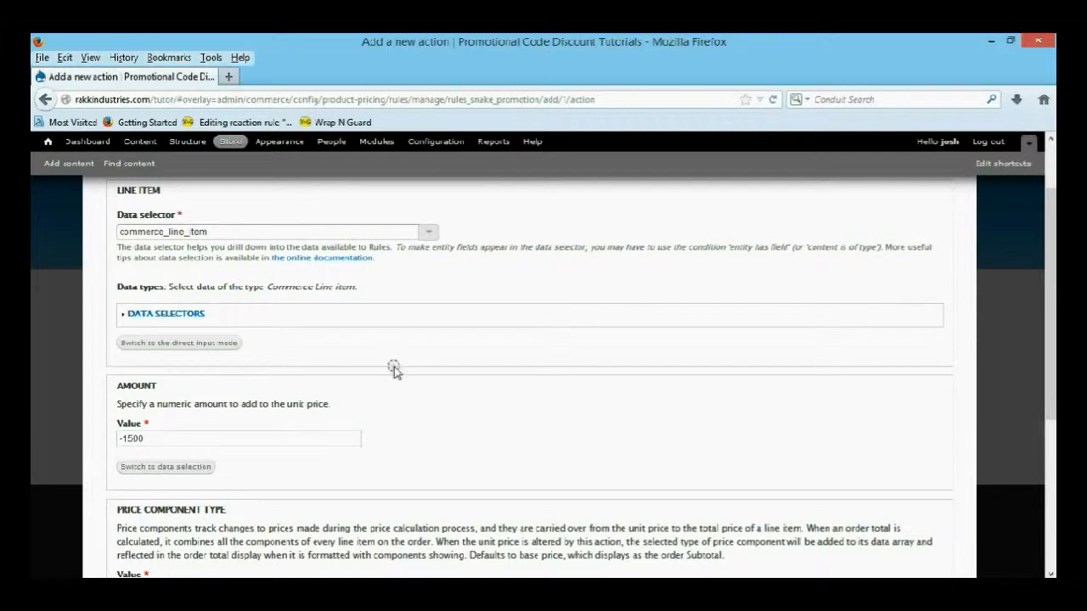
pyautogui.scroll(-3, 393, 366)
pyautogui.scroll(-2, 220, 424)
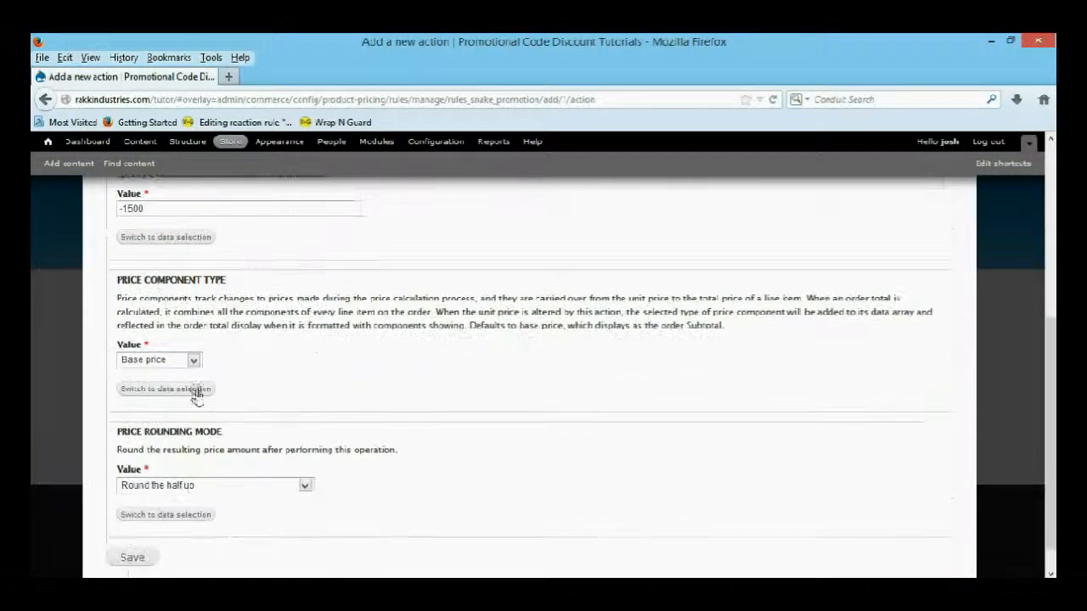
# Set the price component type of the unit price action to Discount and save the action.
pyautogui.click(193, 360)
pyautogui.click(179, 386)
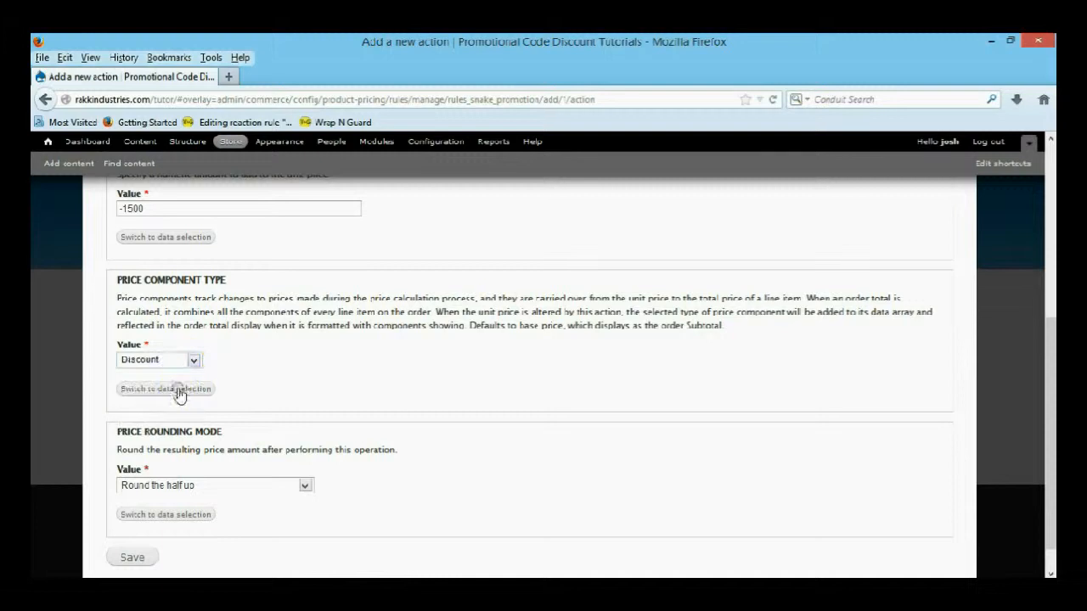
pyautogui.scroll(-1, 270, 395)
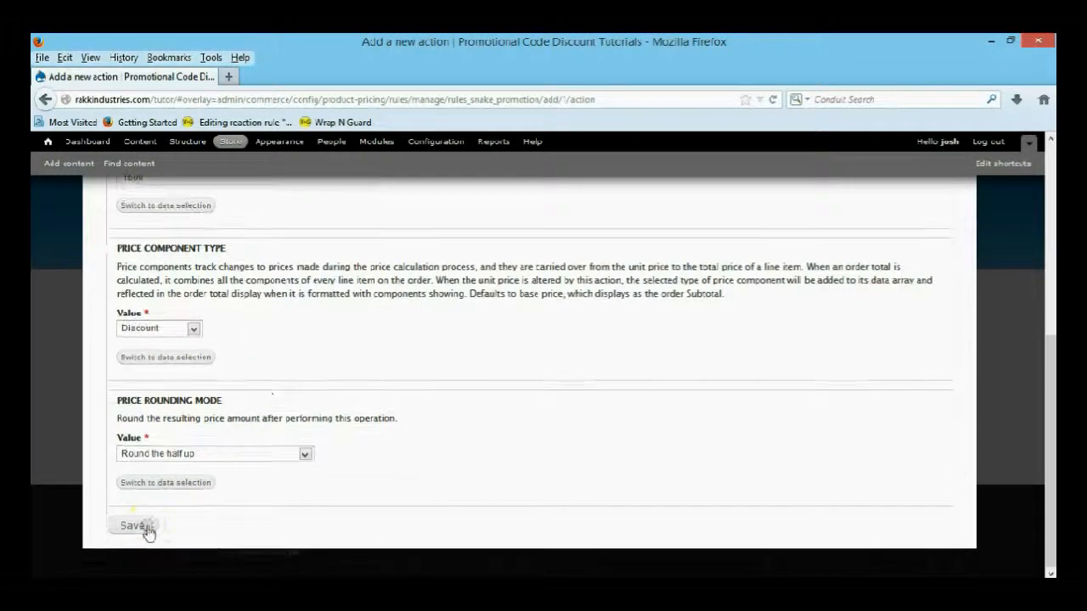
pyautogui.click(146, 528)
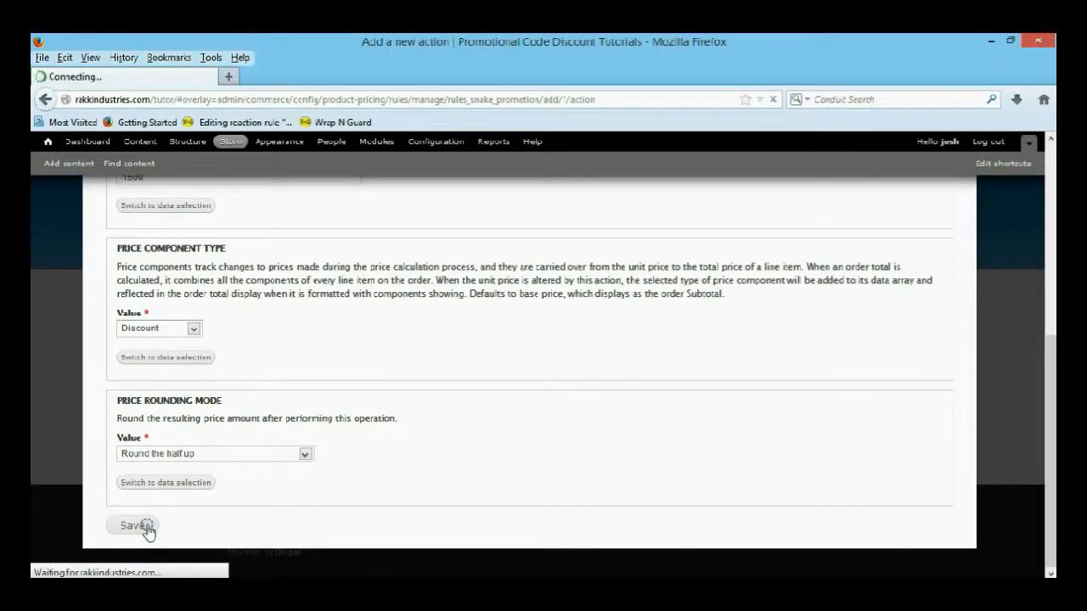
# Return to the product pricing rules and start a clone of the Snake Promotion rule.
pyautogui.scroll(-3, 499, 469)
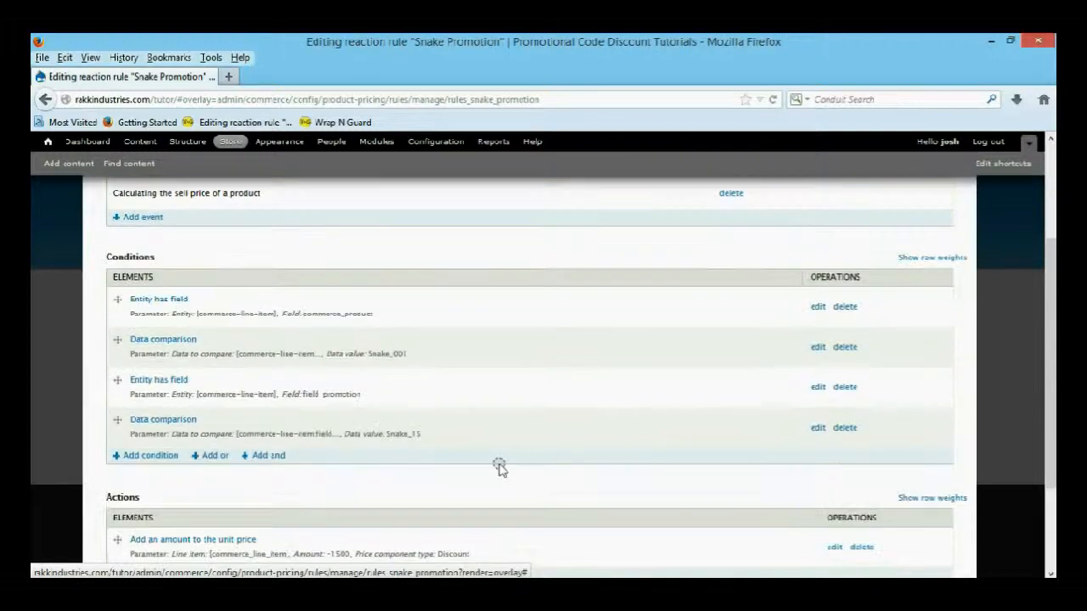
pyautogui.scroll(3, 500, 469)
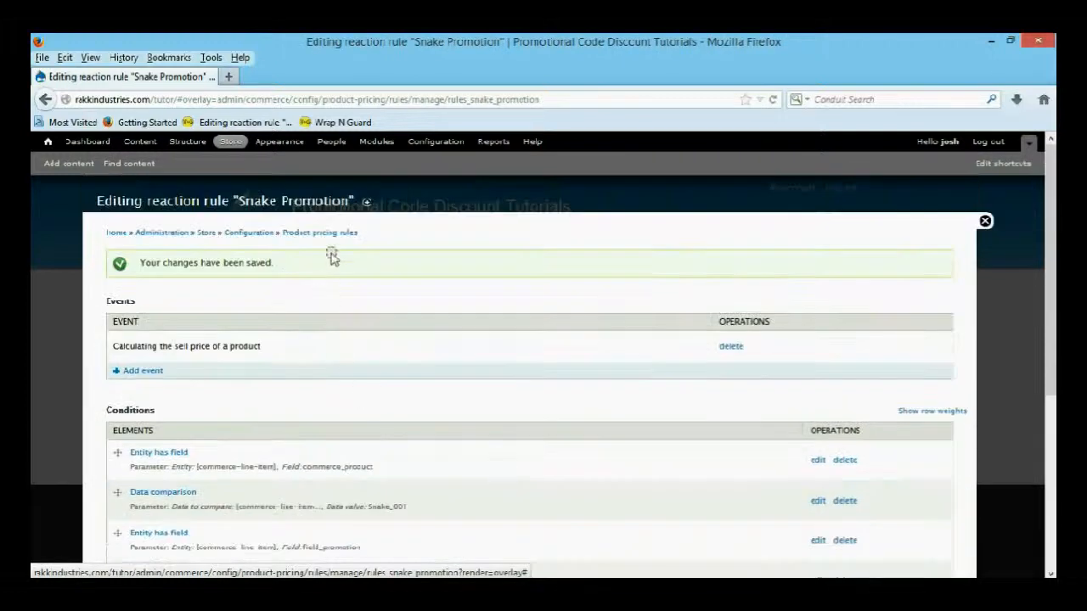
pyautogui.click(321, 233)
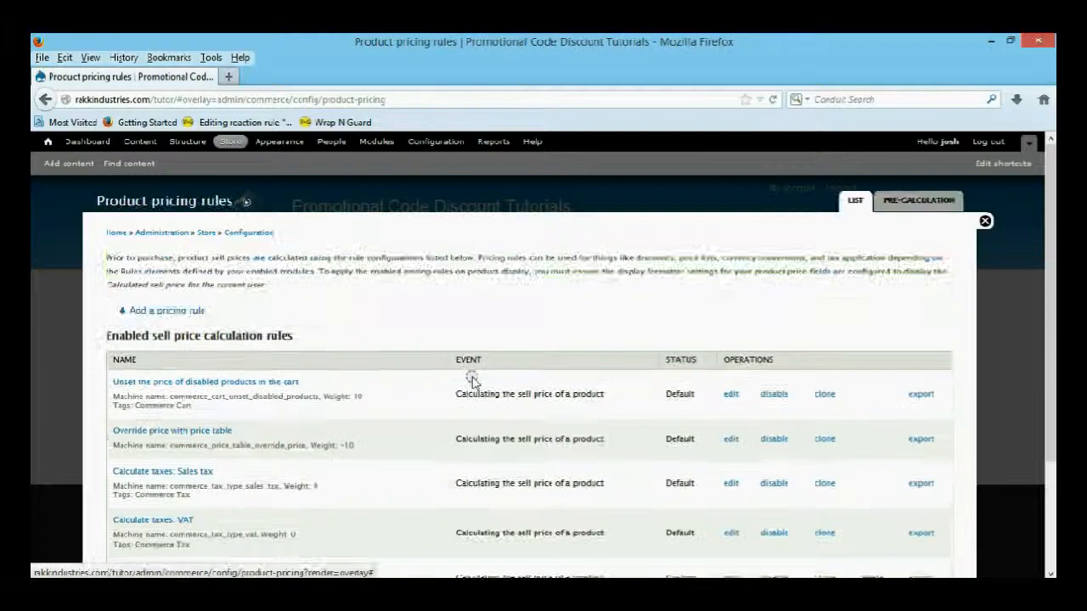
pyautogui.scroll(-3, 472, 381)
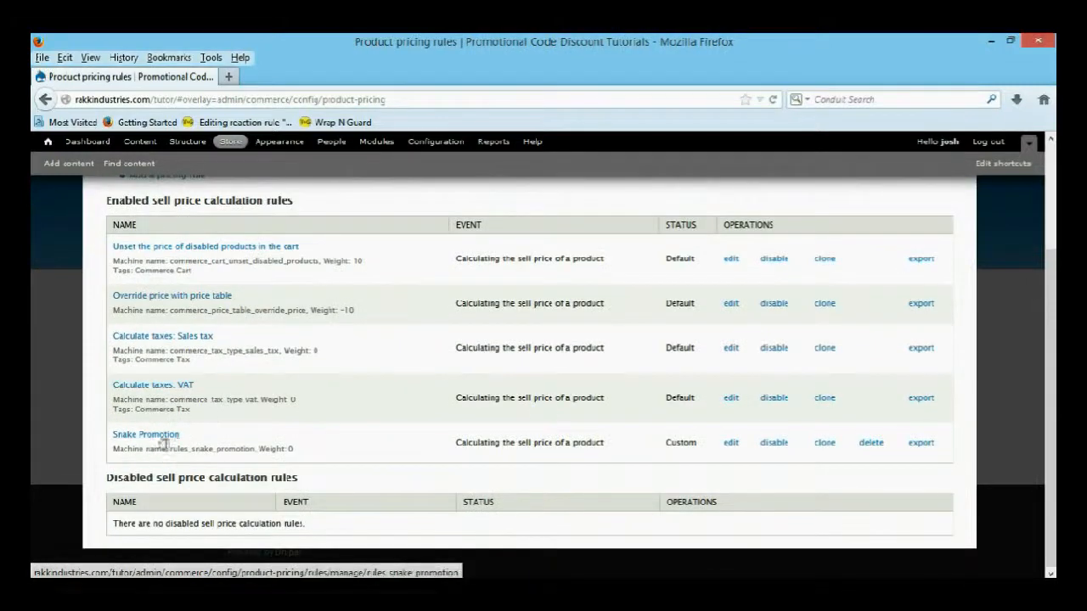
pyautogui.click(822, 447)
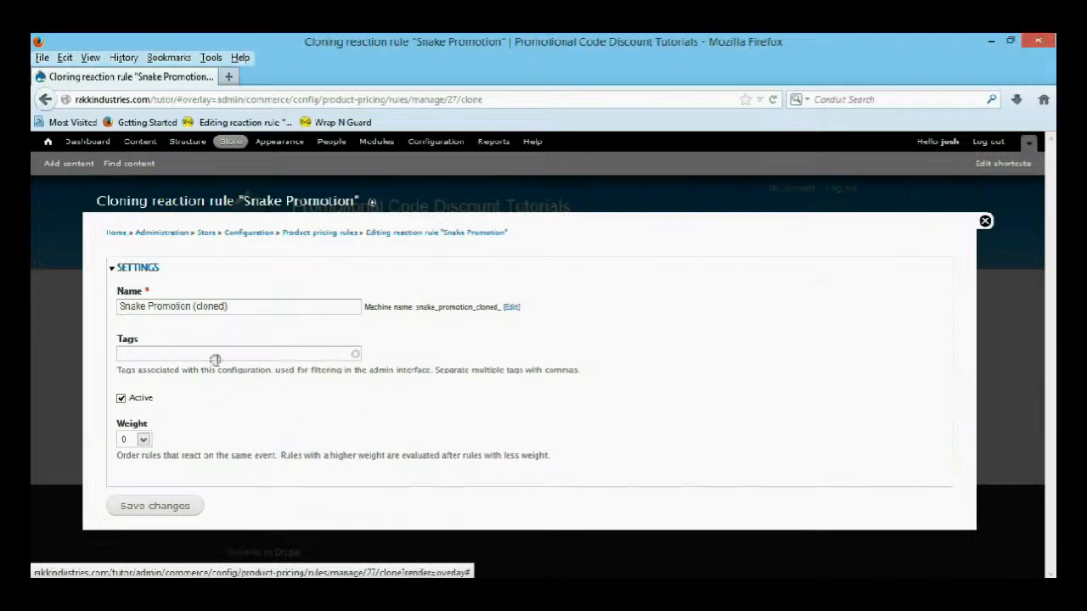
# Name the cloned rule Zebra Promotion and save it.
pyautogui.click(229, 307)
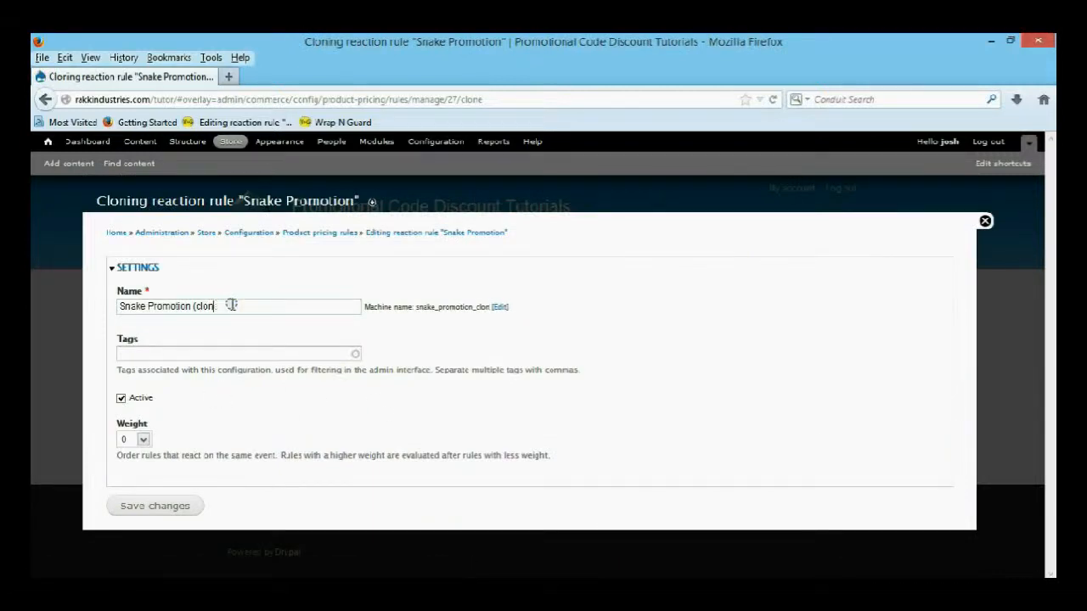
pyautogui.press('BackSpace')
pyautogui.press('BackSpace')
pyautogui.press('BackSpace')
pyautogui.press('Left')
pyautogui.press('BackSpace')
pyautogui.press('BackSpace')
pyautogui.press('BackSpace')
pyautogui.press('BackSpace')
pyautogui.press('BackSpace')
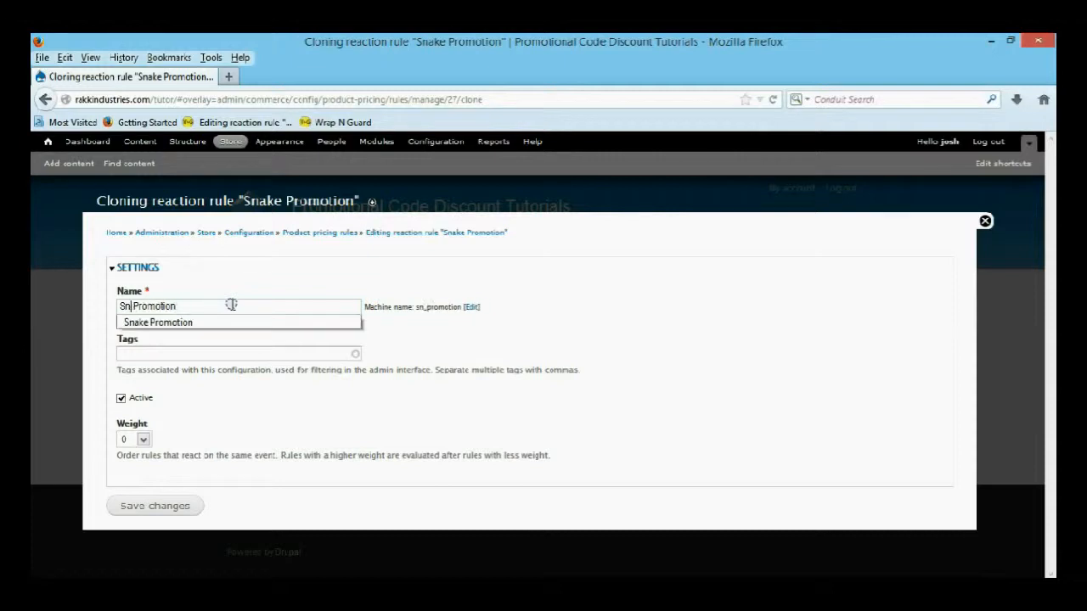
pyautogui.write('Zebra')
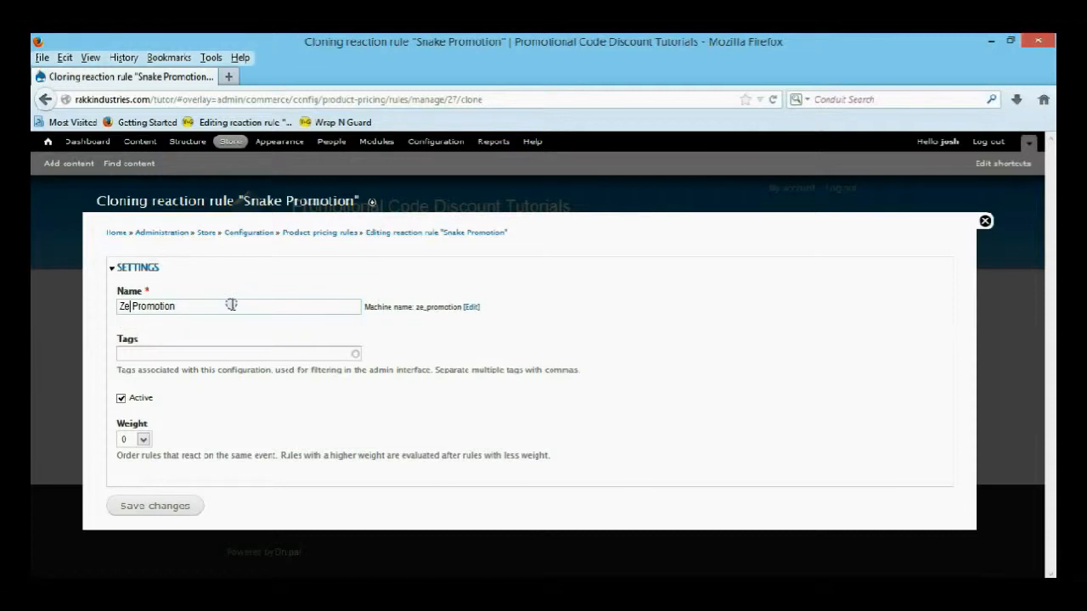
pyautogui.click(138, 504)
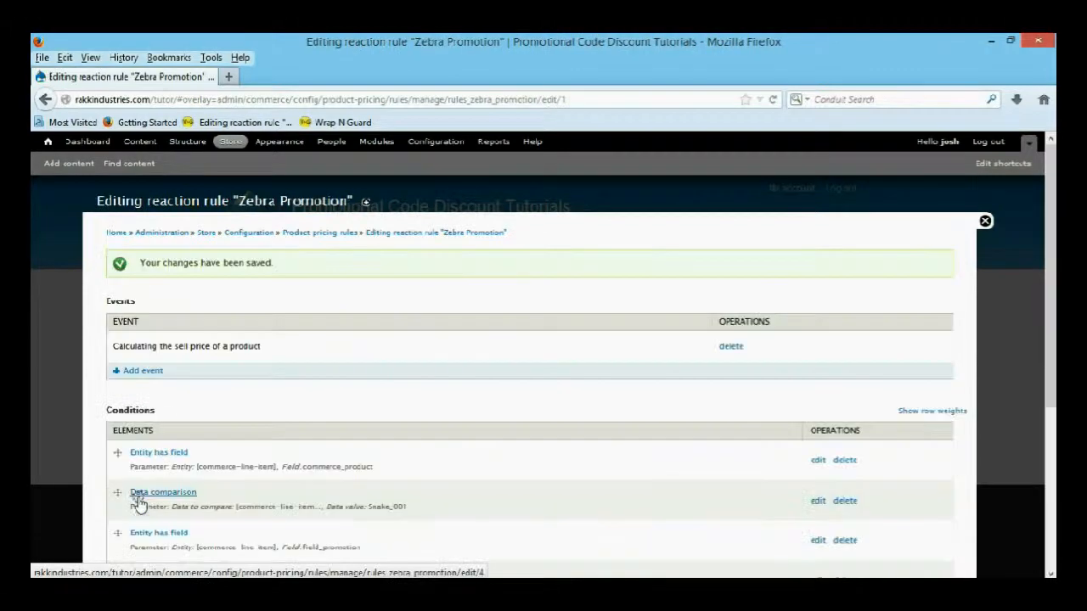
# Change the product SKU comparison value in the Zebra Promotion conditions to Zebra_001 and save the condition.
pyautogui.scroll(-2, 309, 444)
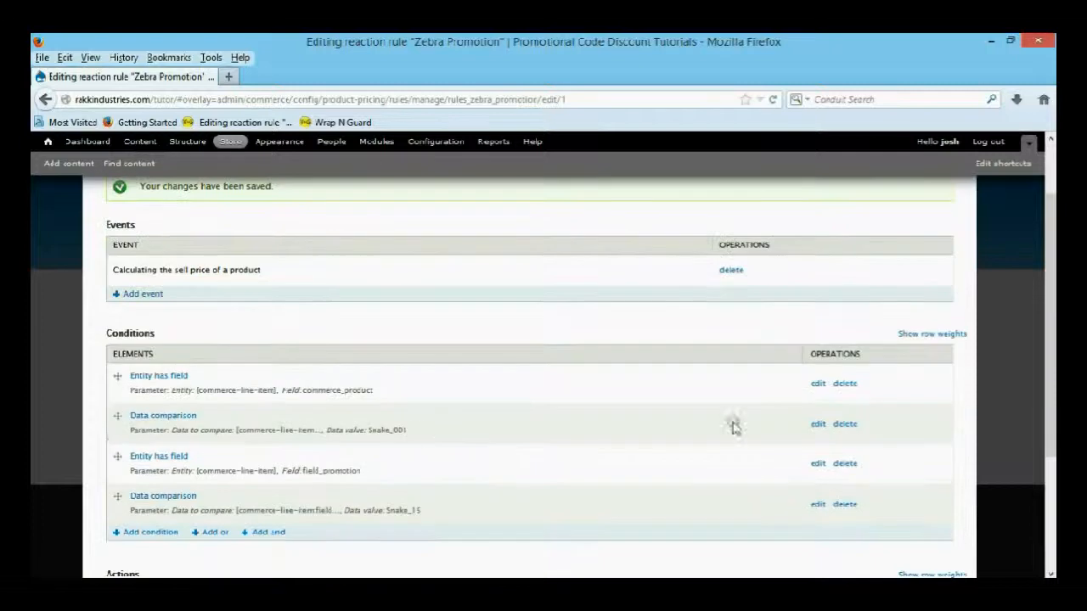
pyautogui.click(818, 423)
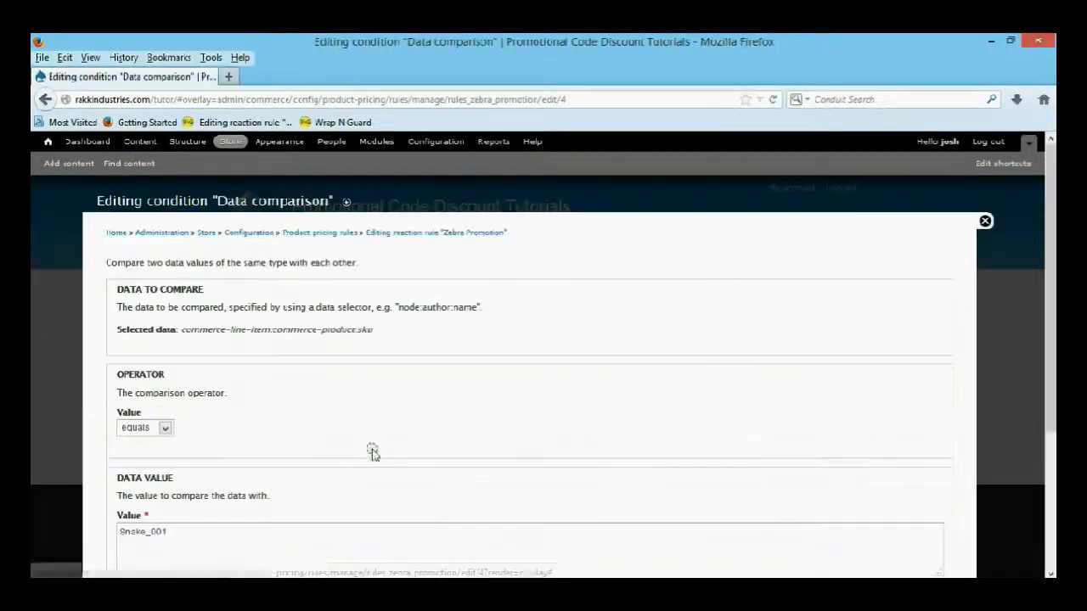
pyautogui.scroll(-3, 262, 439)
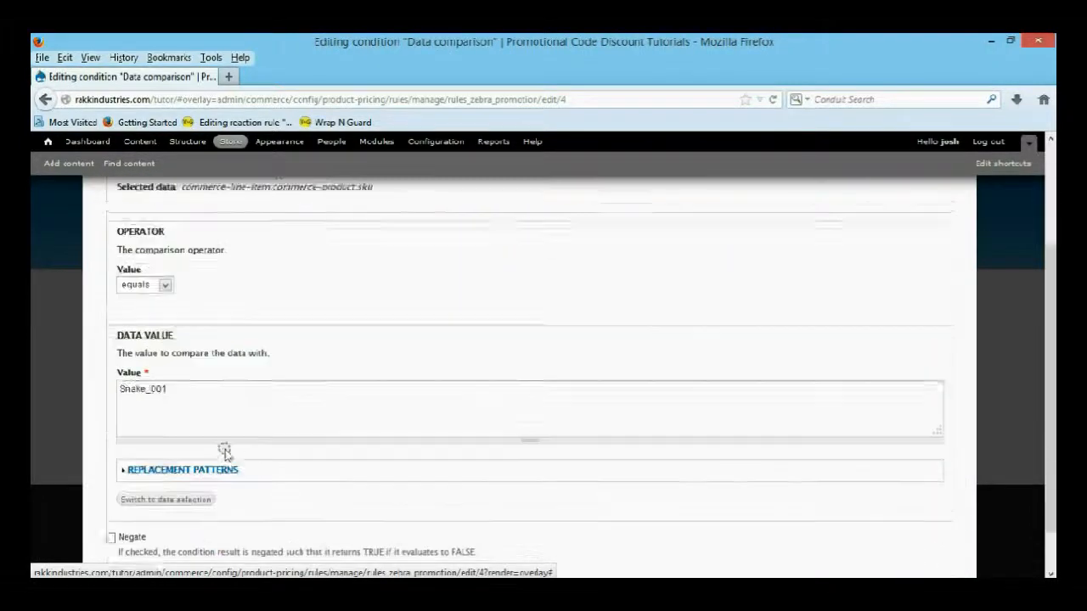
pyautogui.doubleClick(144, 377)
pyautogui.write('Zebra')
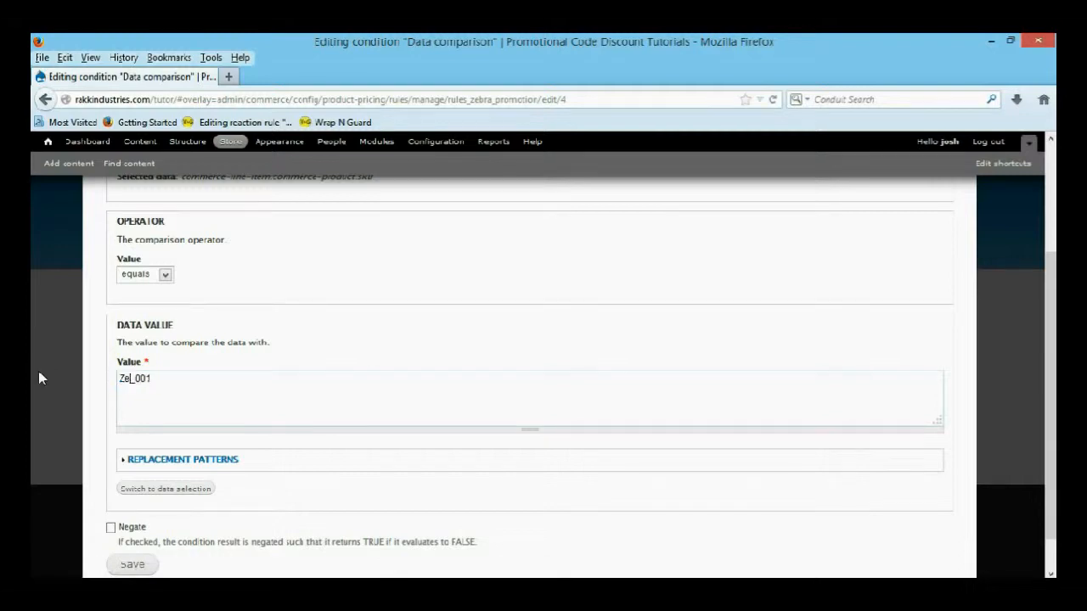
pyautogui.scroll(-1, 46, 374)
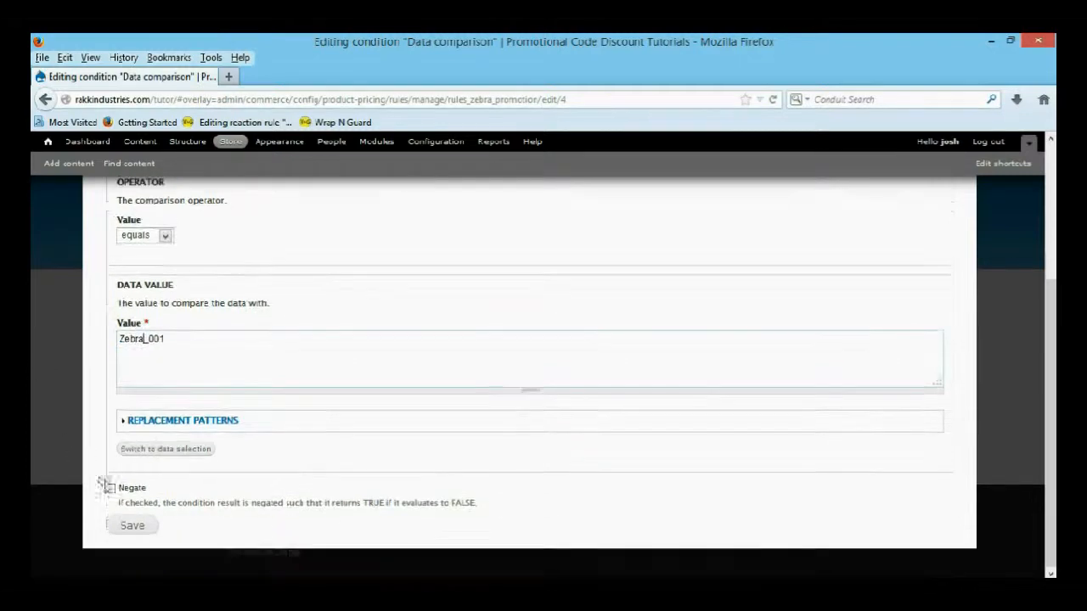
pyautogui.click(126, 526)
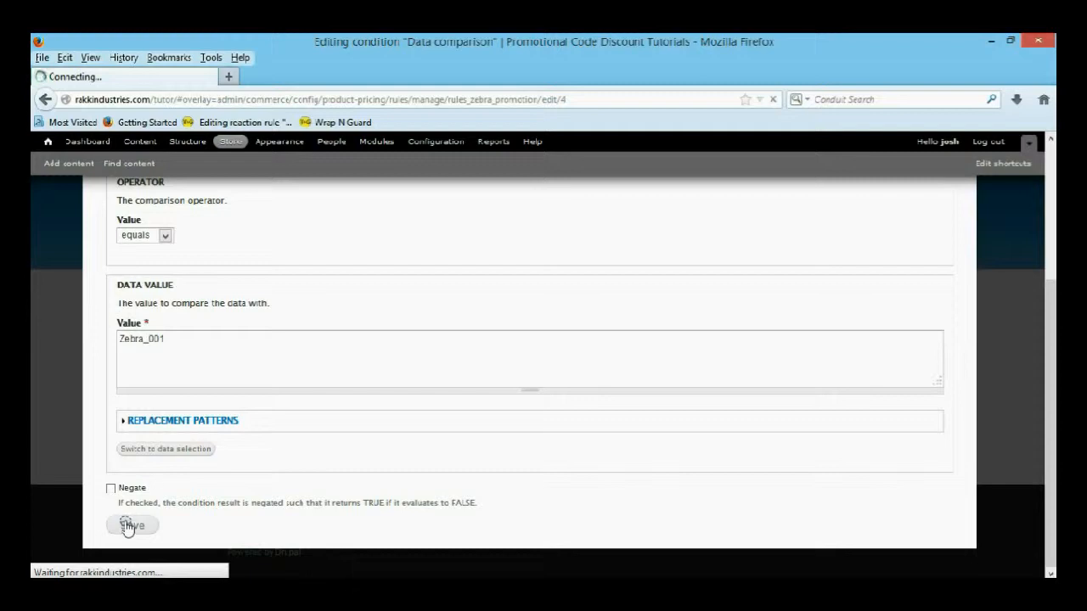
# Change the promotion field comparison value in the Zebra Promotion conditions to Zebra_15 and save the condition.
pyautogui.scroll(-4, 125, 407)
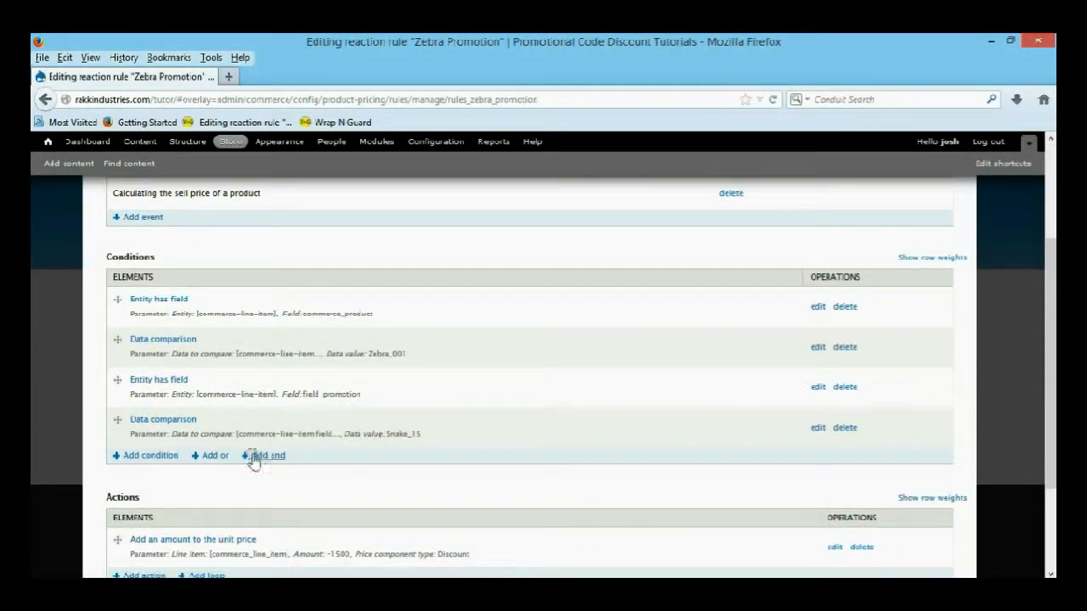
pyautogui.click(816, 430)
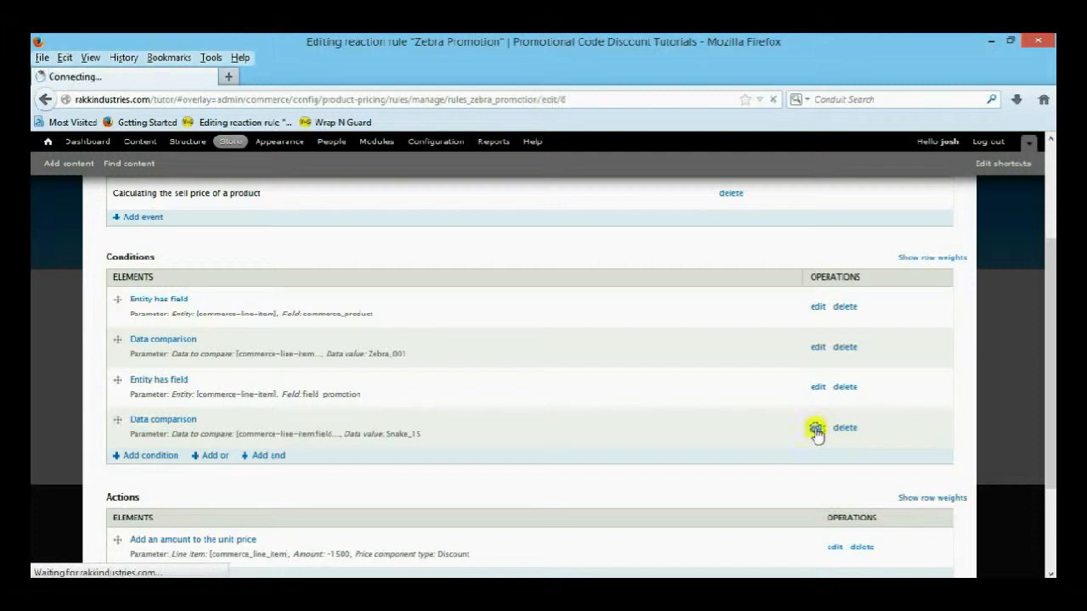
pyautogui.scroll(-2, 314, 442)
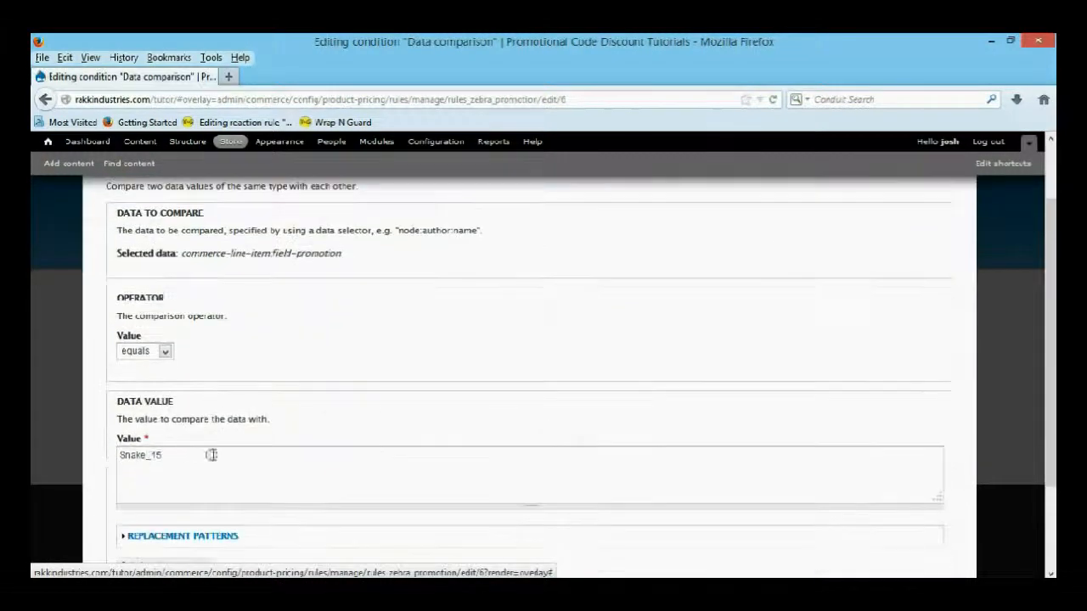
pyautogui.moveTo(148, 455); pyautogui.dragTo(79, 457)
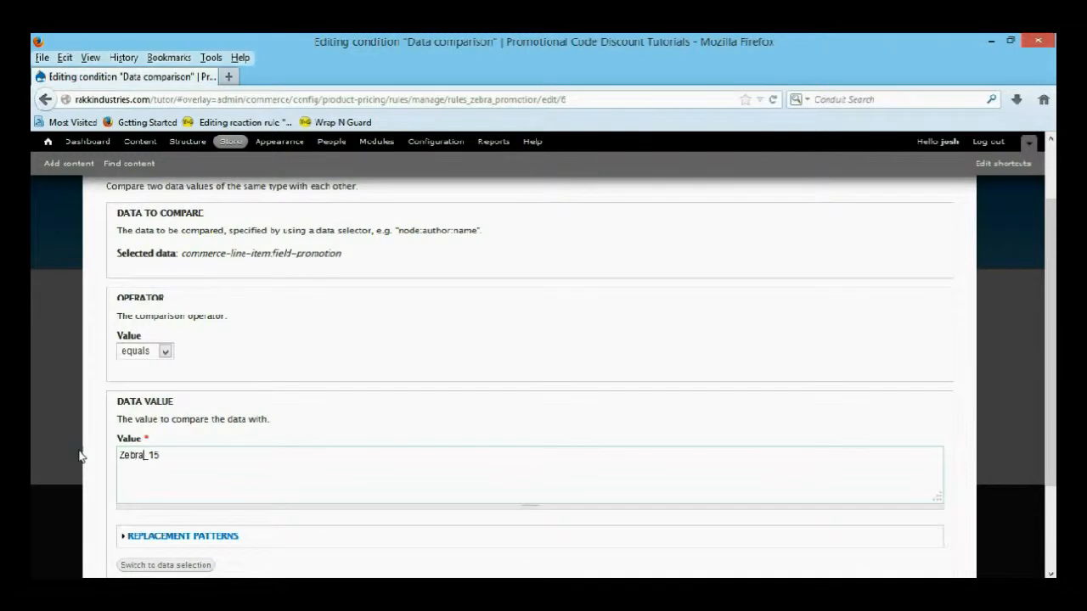
pyautogui.scroll(-3, 113, 438)
pyautogui.click(134, 528)
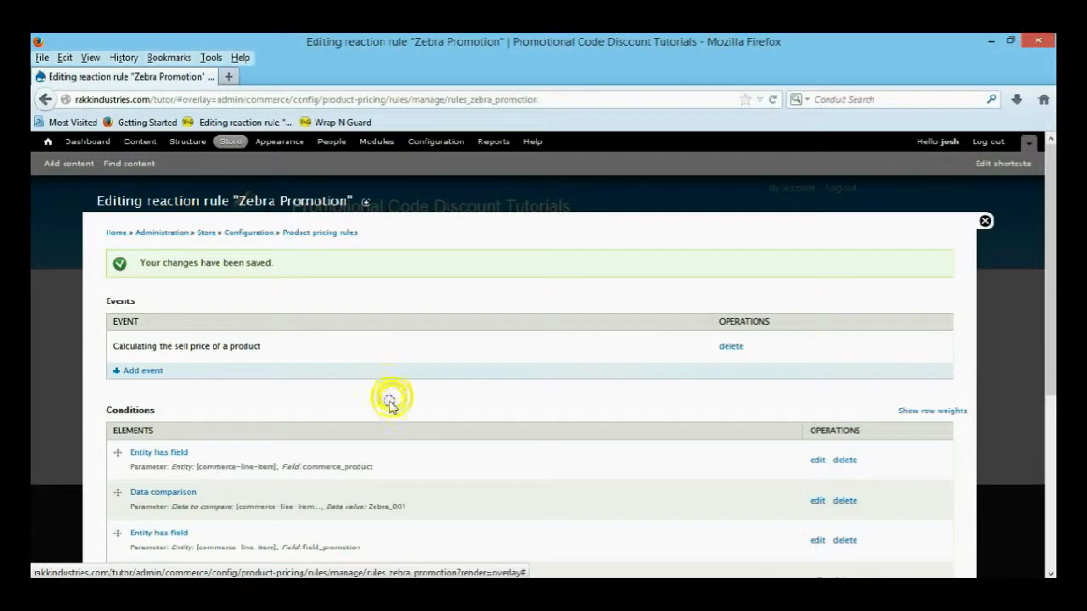
# Delete the action that adds an amount to the unit price from the Zebra Promotion rule.
pyautogui.scroll(-5, 388, 400)
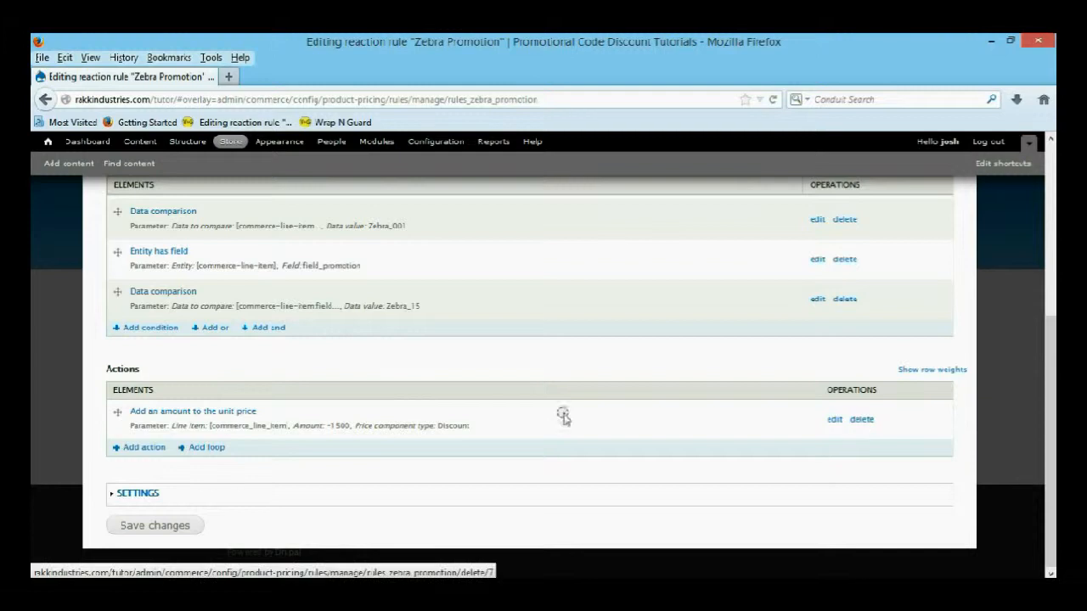
pyautogui.click(862, 420)
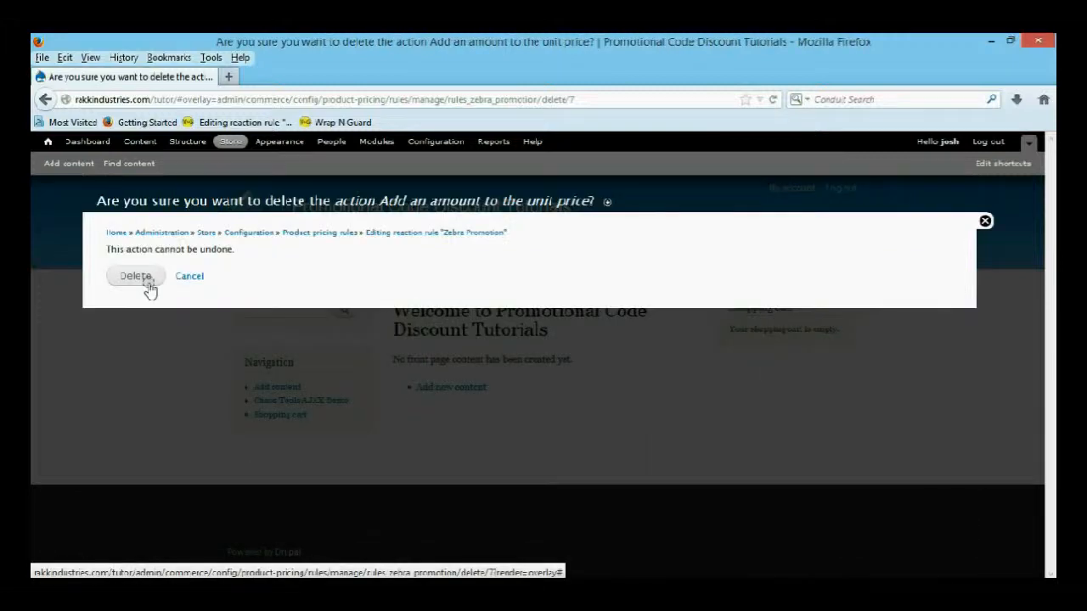
pyautogui.click(146, 282)
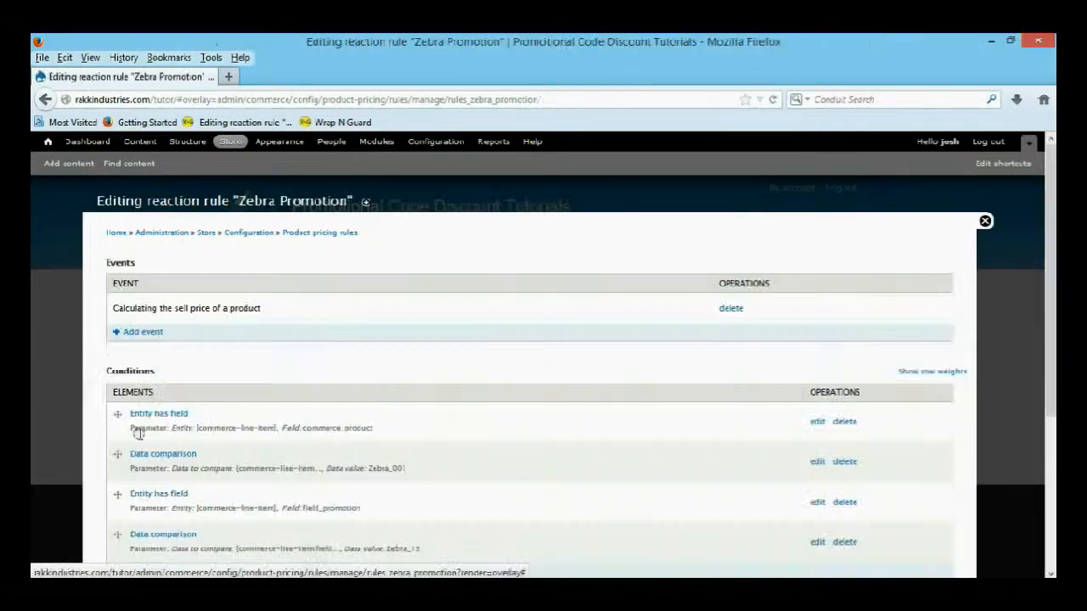
# Start a new action for the Zebra Promotion rule that multiplies the unit price by some amount.
pyautogui.scroll(-5, 139, 434)
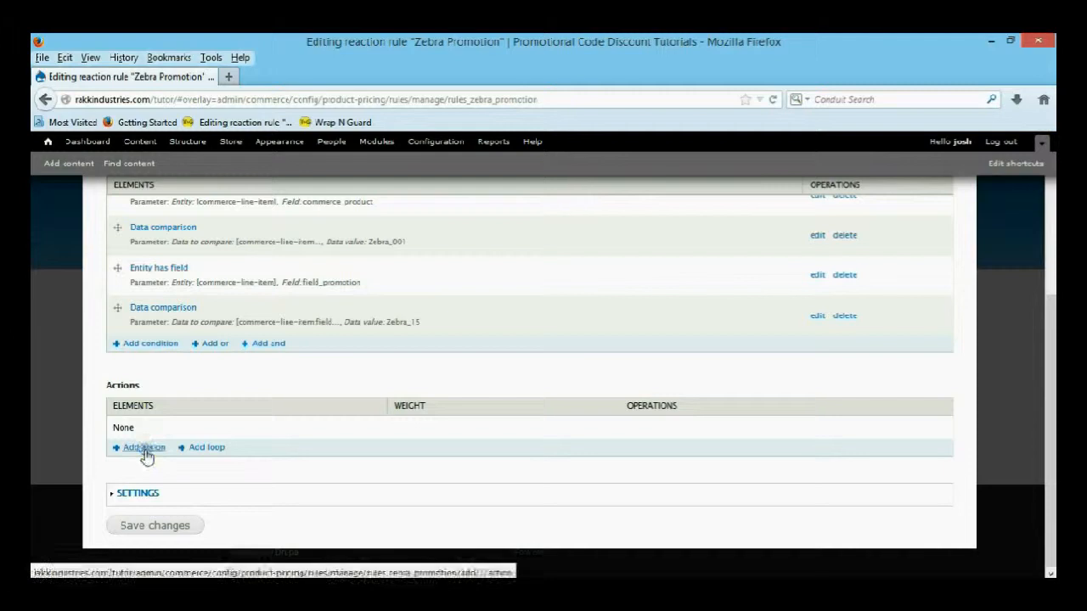
pyautogui.click(142, 447)
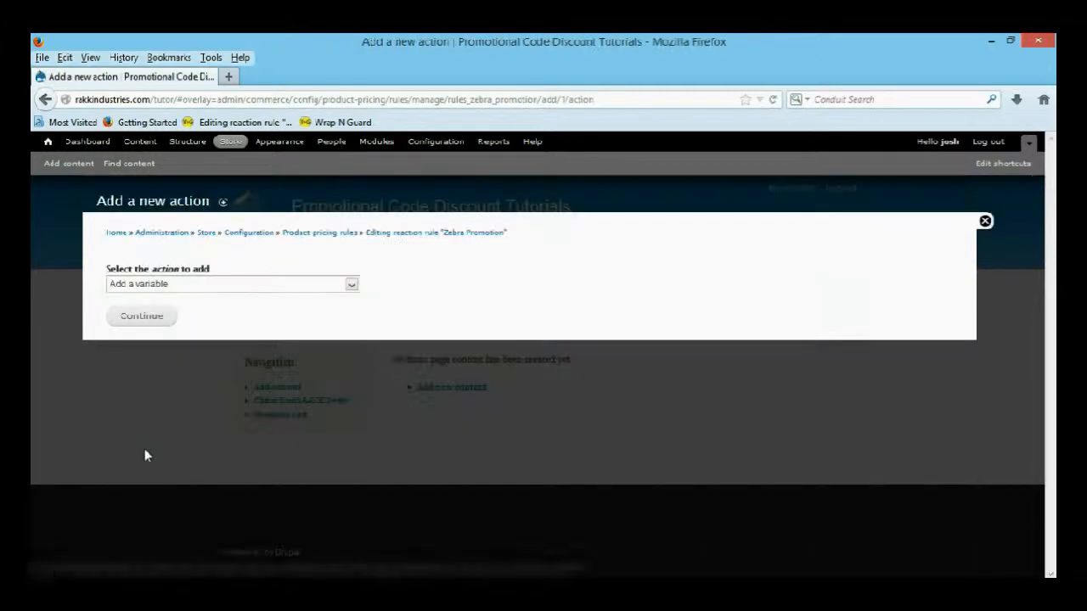
pyautogui.click(220, 284)
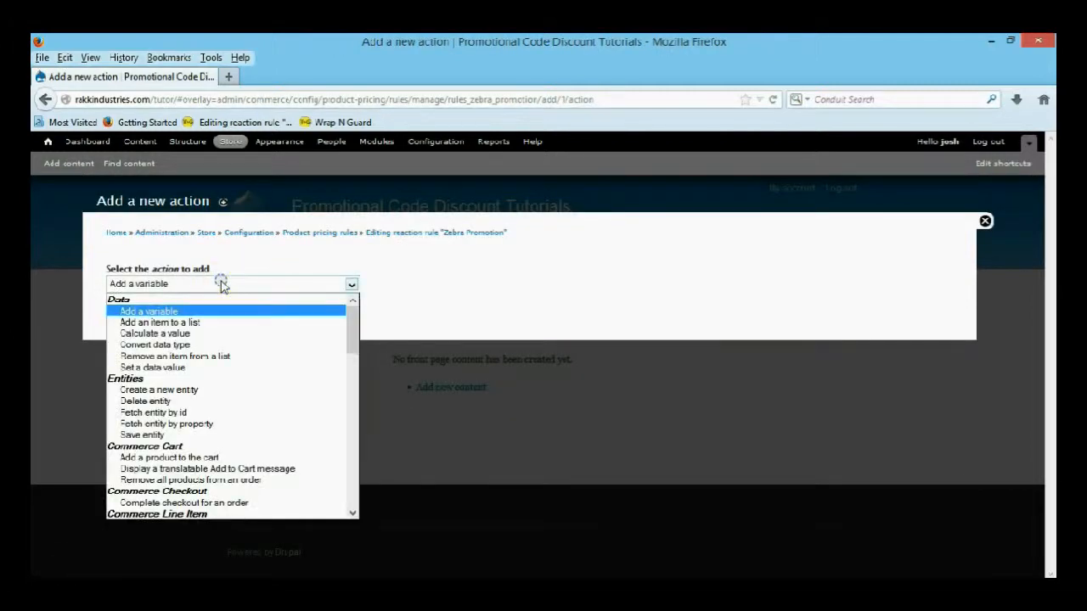
pyautogui.scroll(-4, 204, 424)
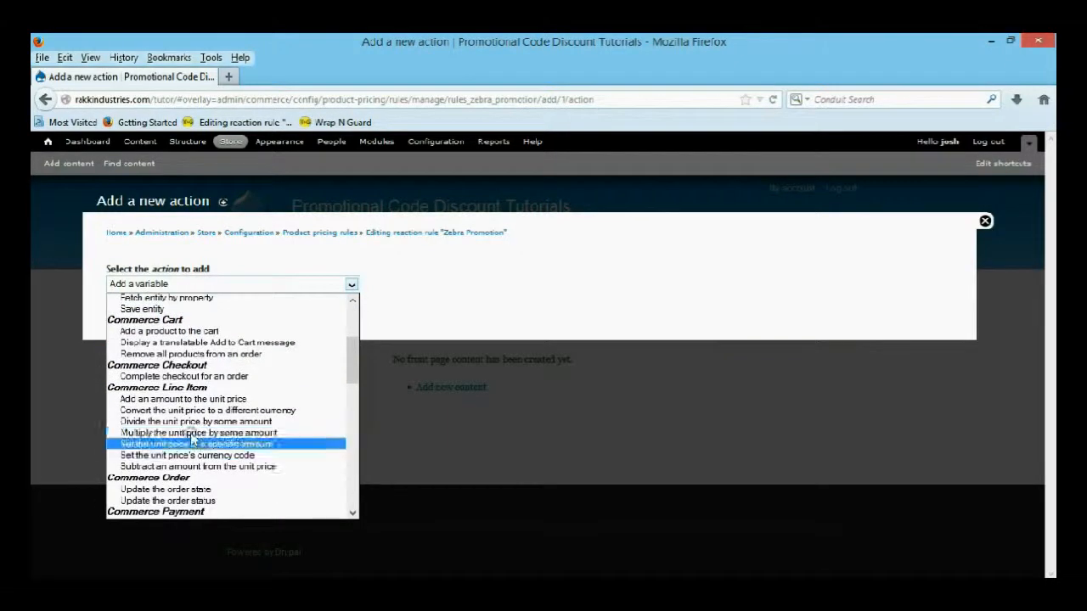
pyautogui.click(194, 435)
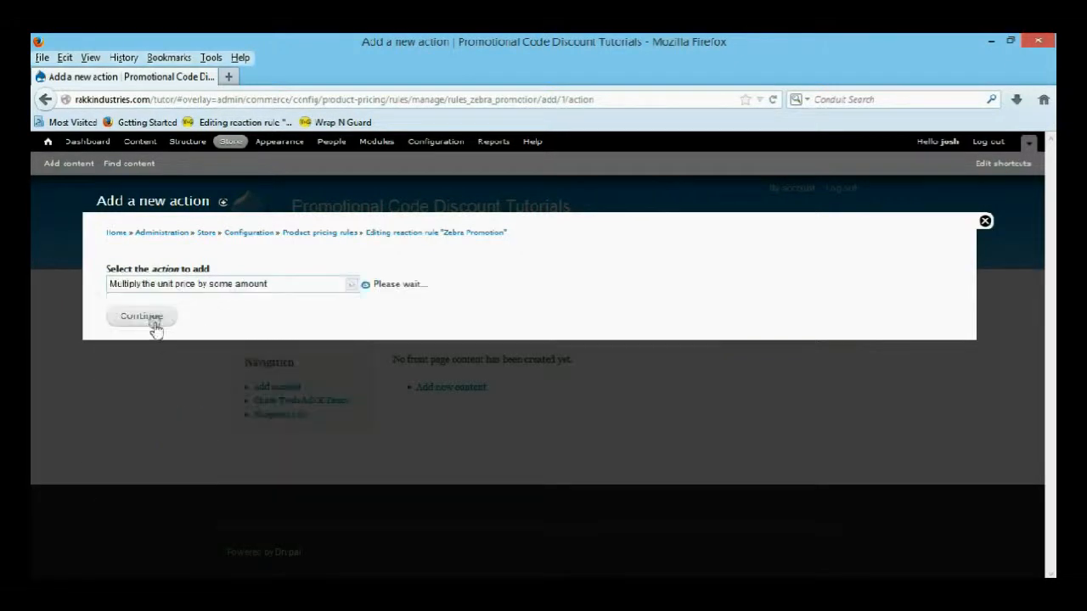
# Enter the amount by which to multiply the unit price and save the new Zebra Promotion action.
pyautogui.scroll(-2, 168, 405)
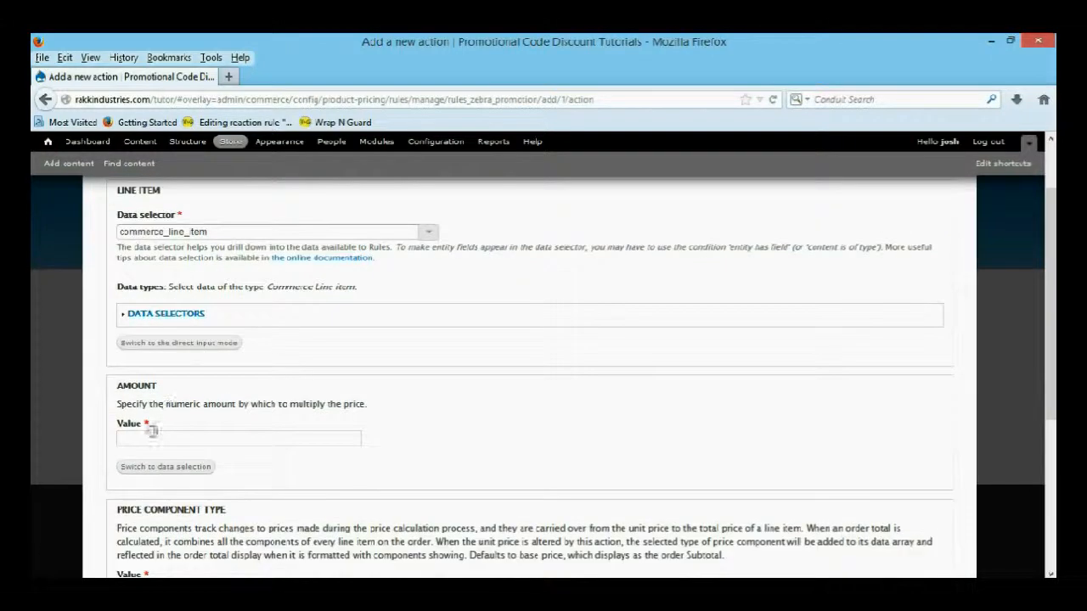
pyautogui.click(150, 435)
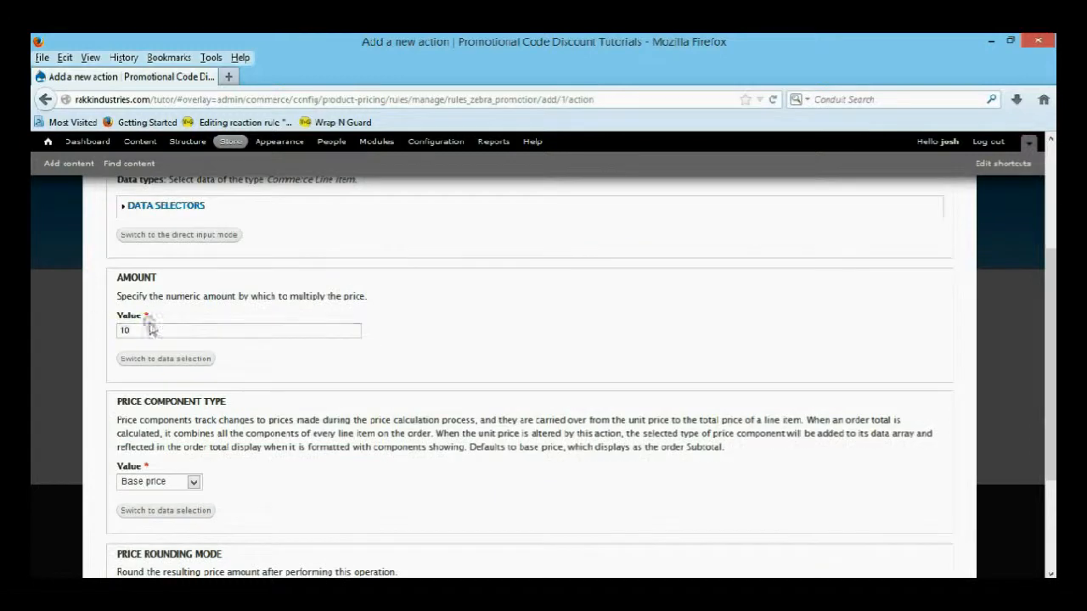
pyautogui.moveTo(142, 332); pyautogui.dragTo(100, 319)
pyautogui.scroll(-3, 416, 332)
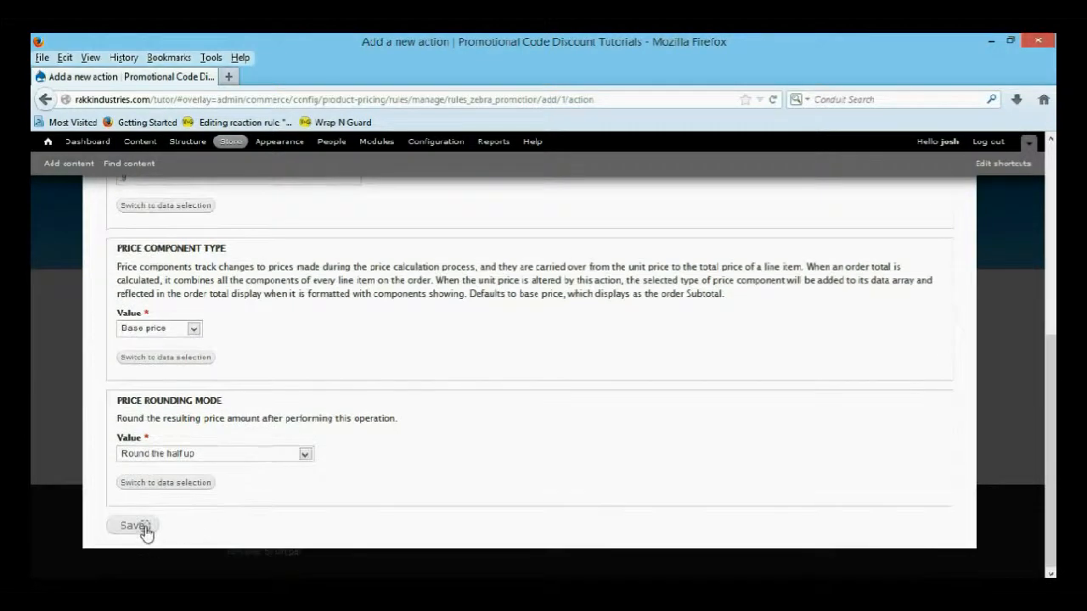
pyautogui.click(136, 526)
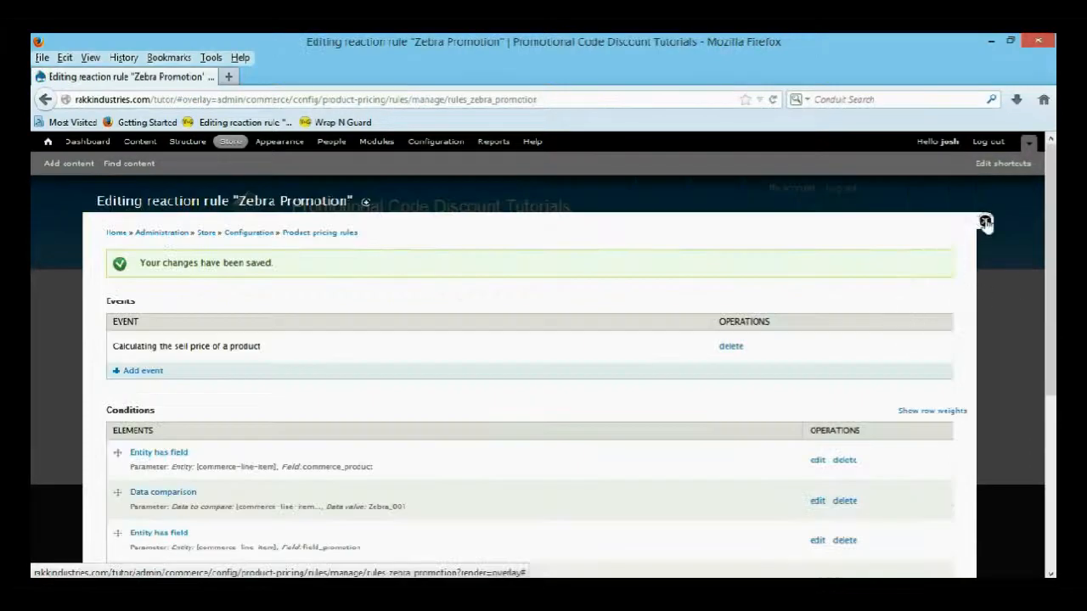
# Leave the rule editor, go to the store's products page and add the Zebra to the cart with promotion code Zebra_15.
pyautogui.click(984, 222)
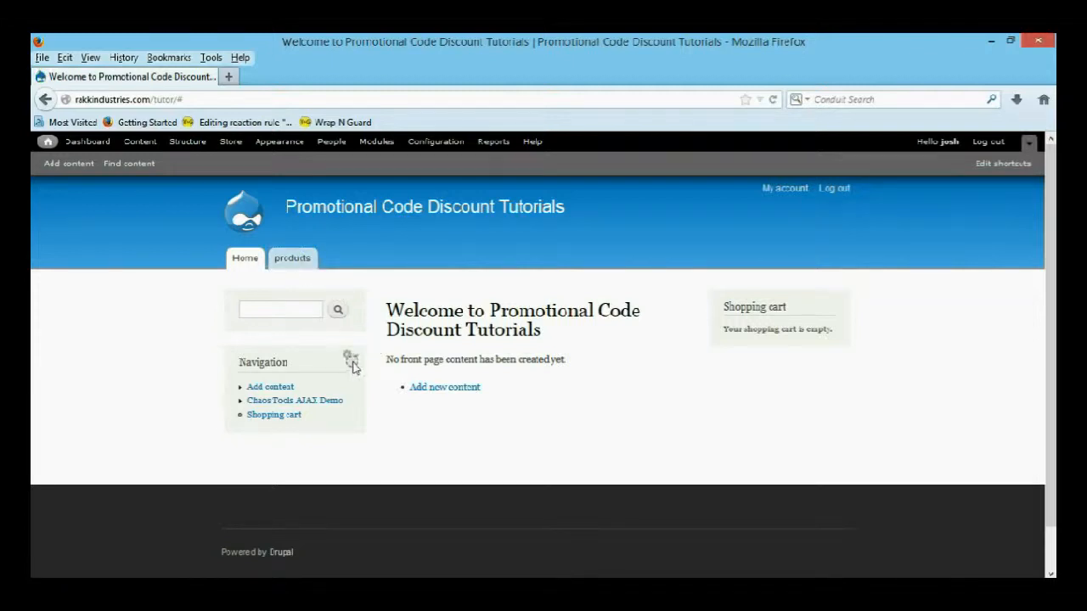
pyautogui.click(294, 260)
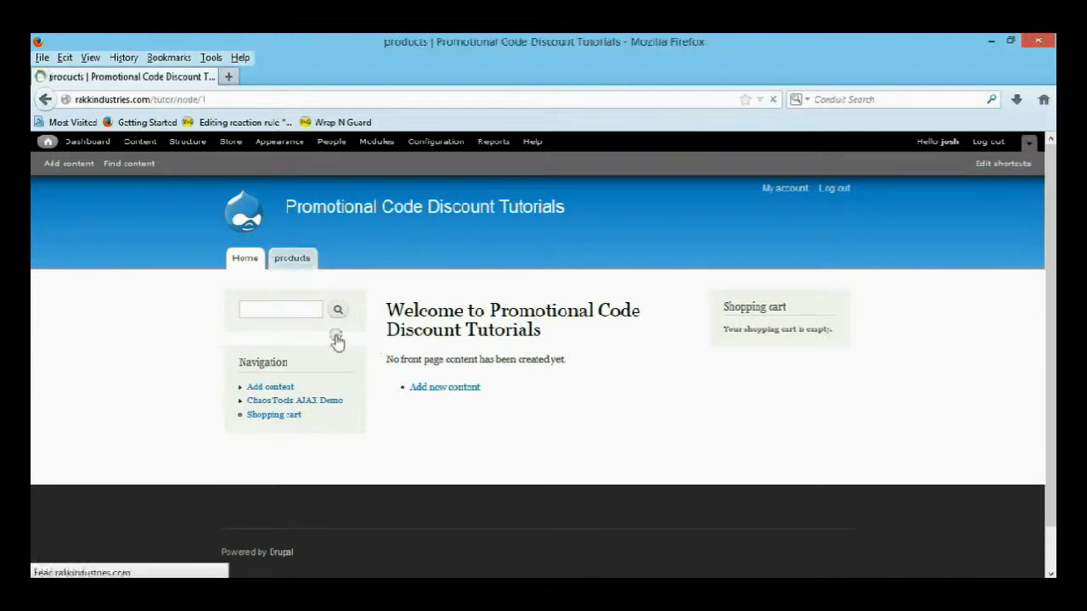
pyautogui.scroll(-2, 382, 340)
pyautogui.click(433, 317)
pyautogui.write('Snake_15')
pyautogui.moveTo(418, 318); pyautogui.dragTo(330, 308)
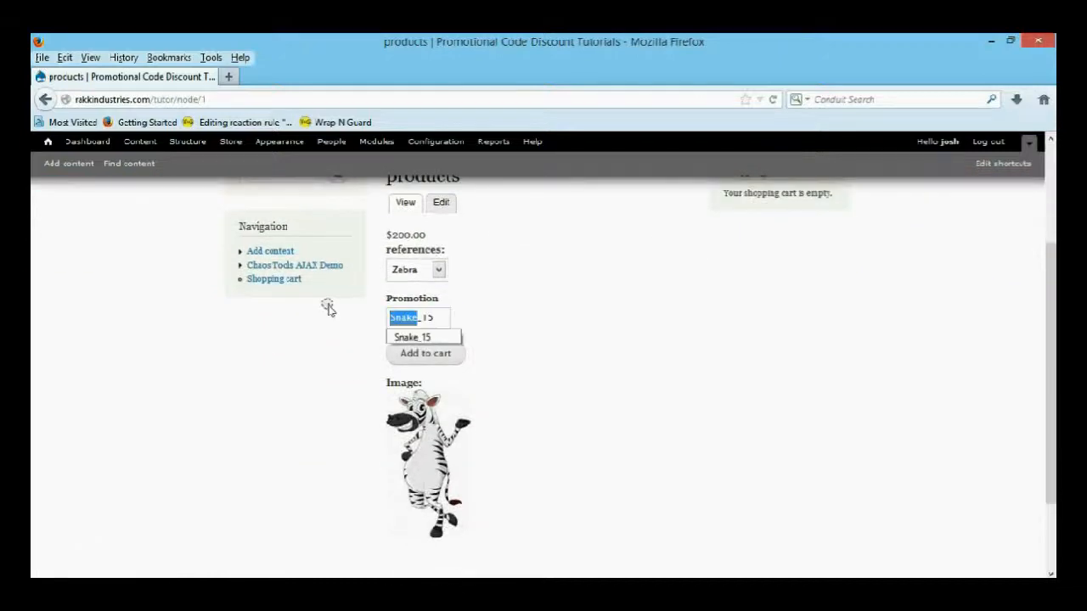
pyautogui.write('Zebr')
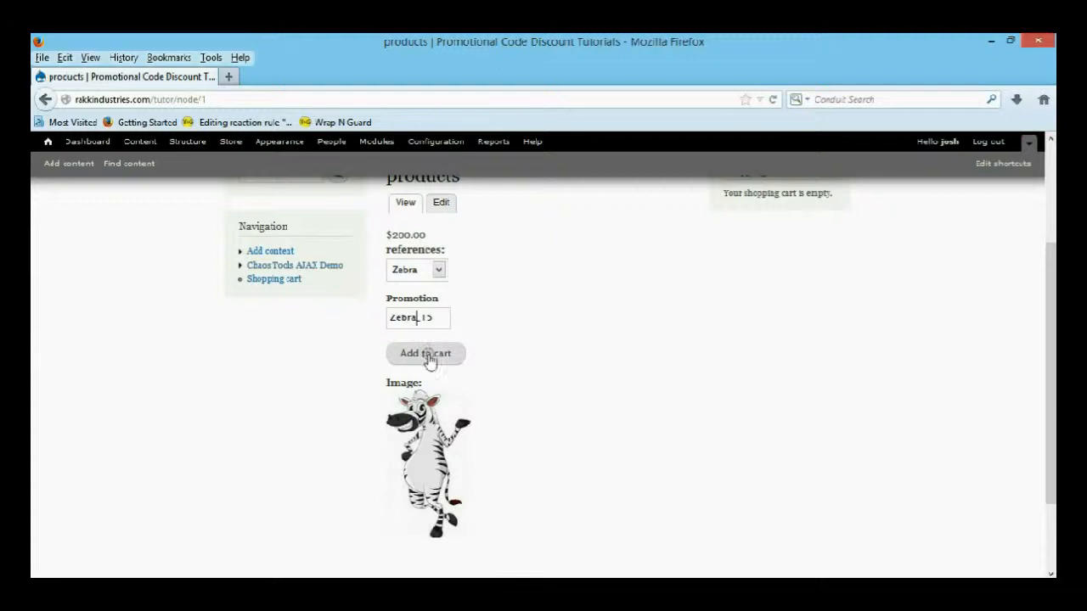
pyautogui.click(429, 356)
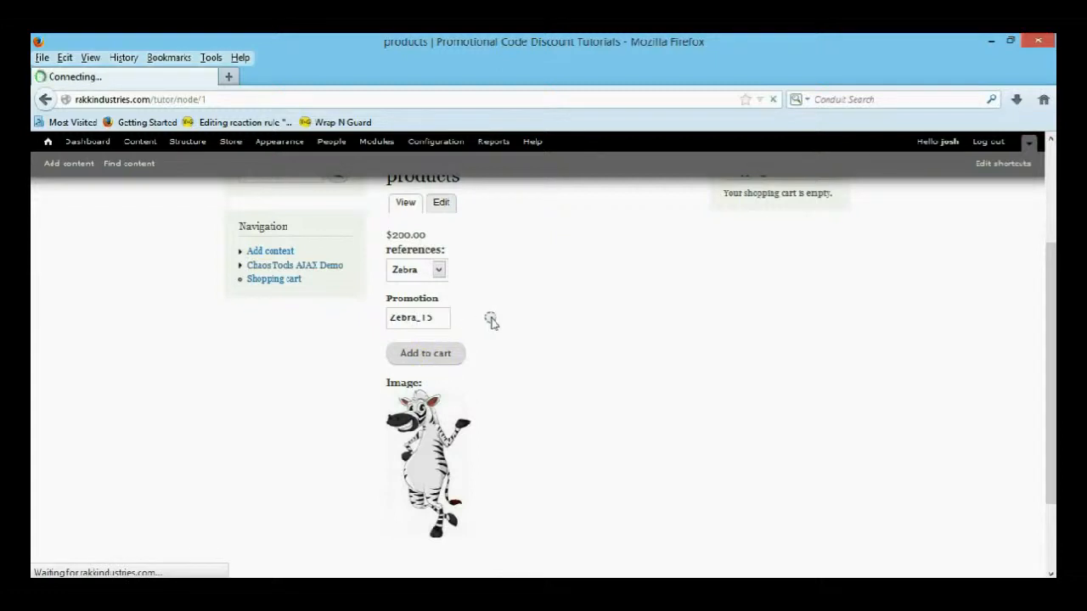
# Select the Snake product and add it to the cart with the promotion code left empty.
pyautogui.scroll(-2, 512, 333)
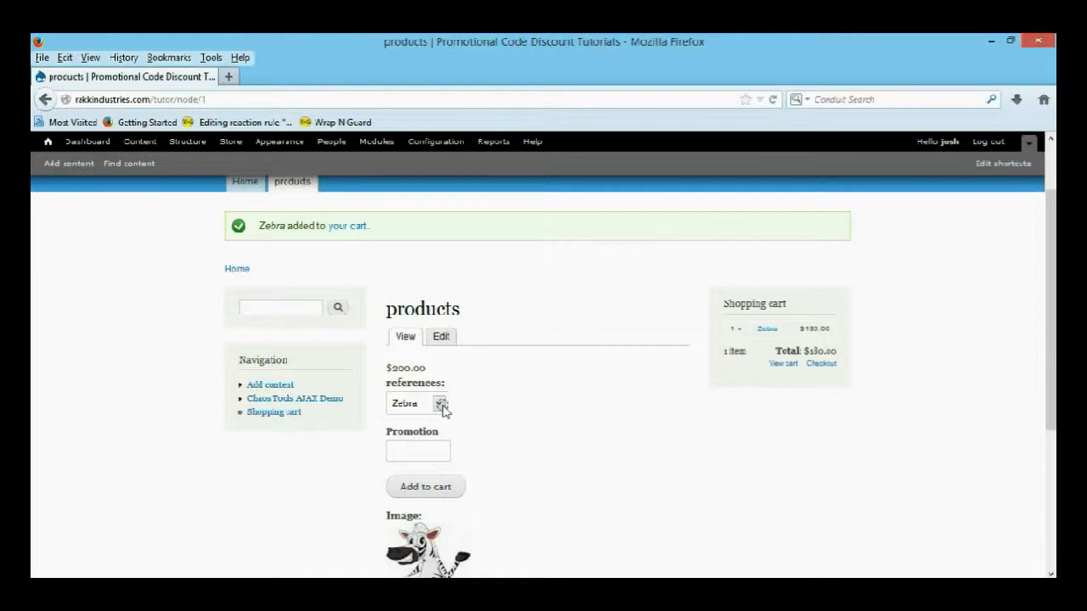
pyautogui.click(440, 406)
pyautogui.click(432, 437)
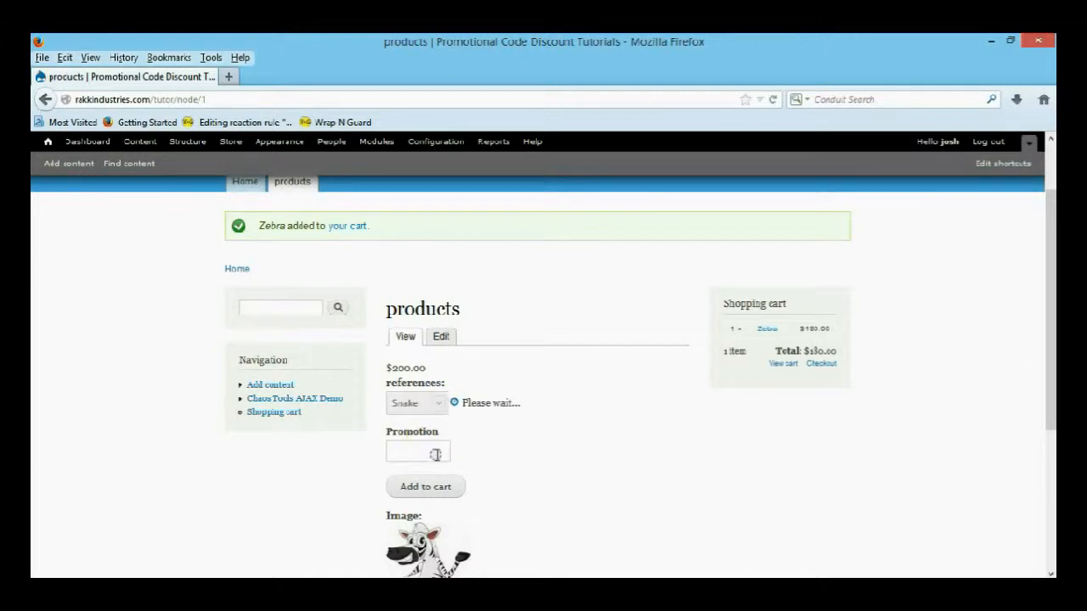
pyautogui.scroll(-2, 451, 427)
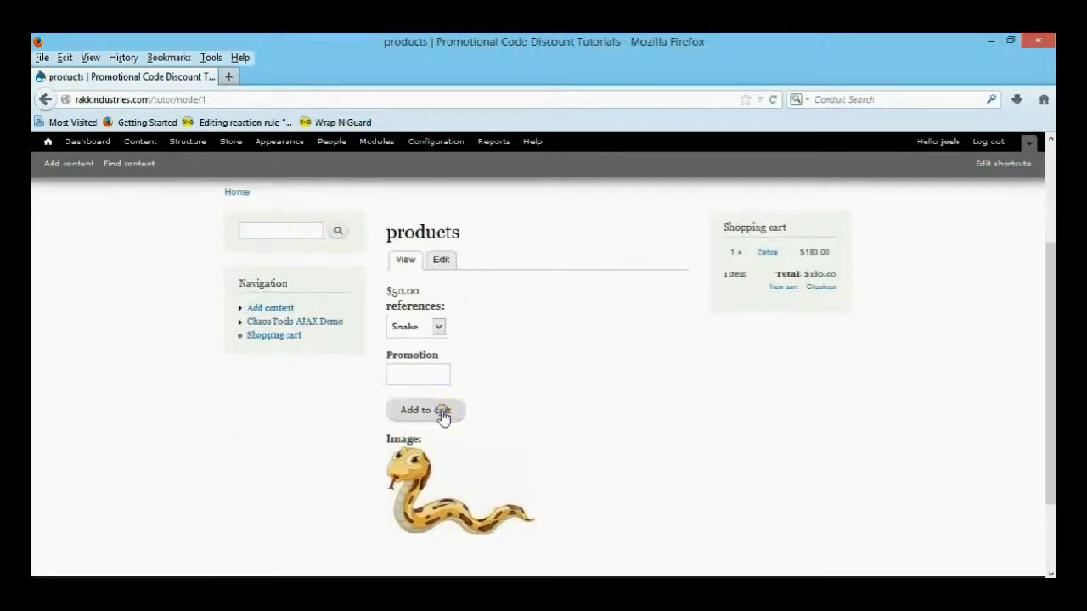
pyautogui.click(442, 413)
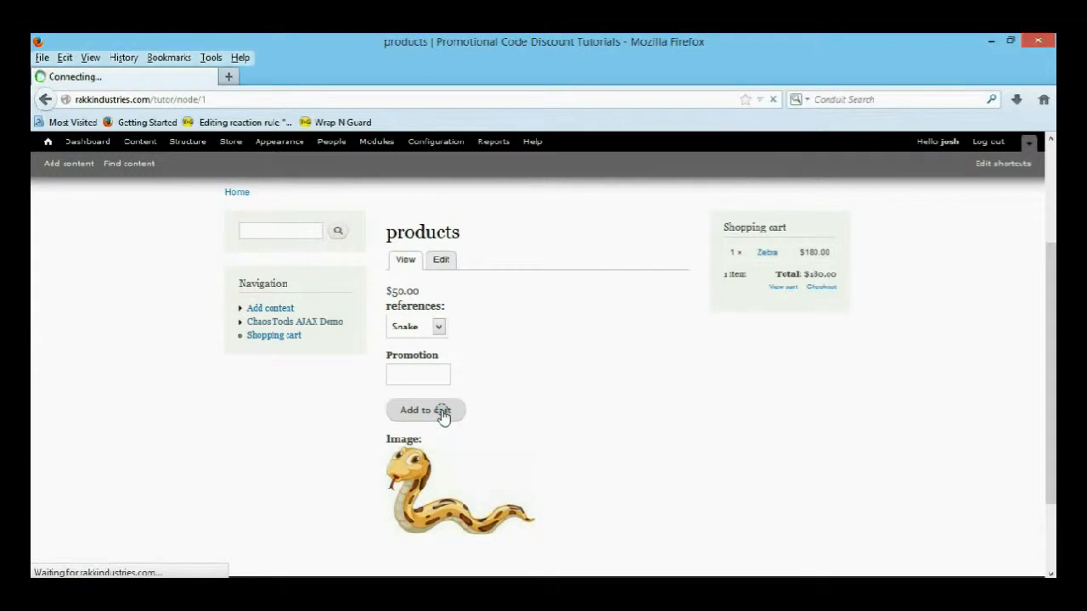
# Select the Snake product again and add it to the cart with promotion code Snake_15.
pyautogui.scroll(-3, 449, 434)
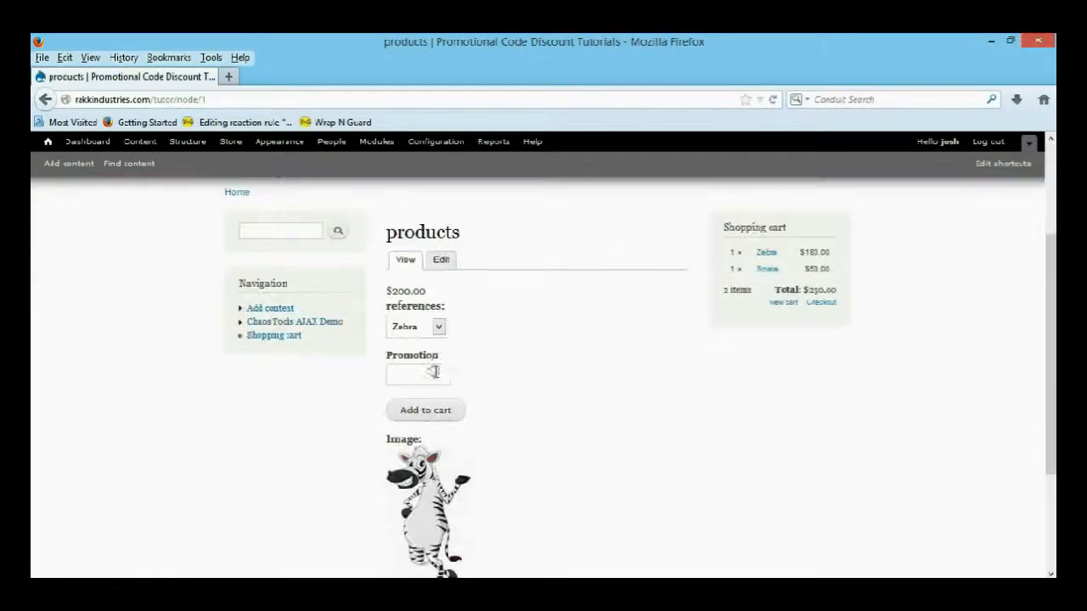
pyautogui.click(416, 326)
pyautogui.click(425, 359)
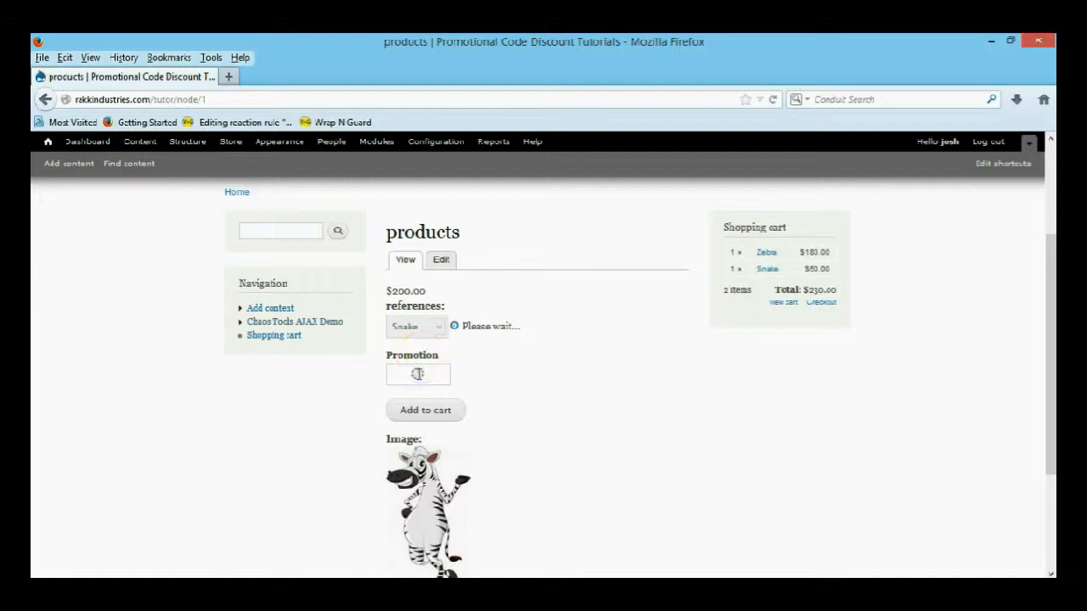
pyautogui.click(416, 378)
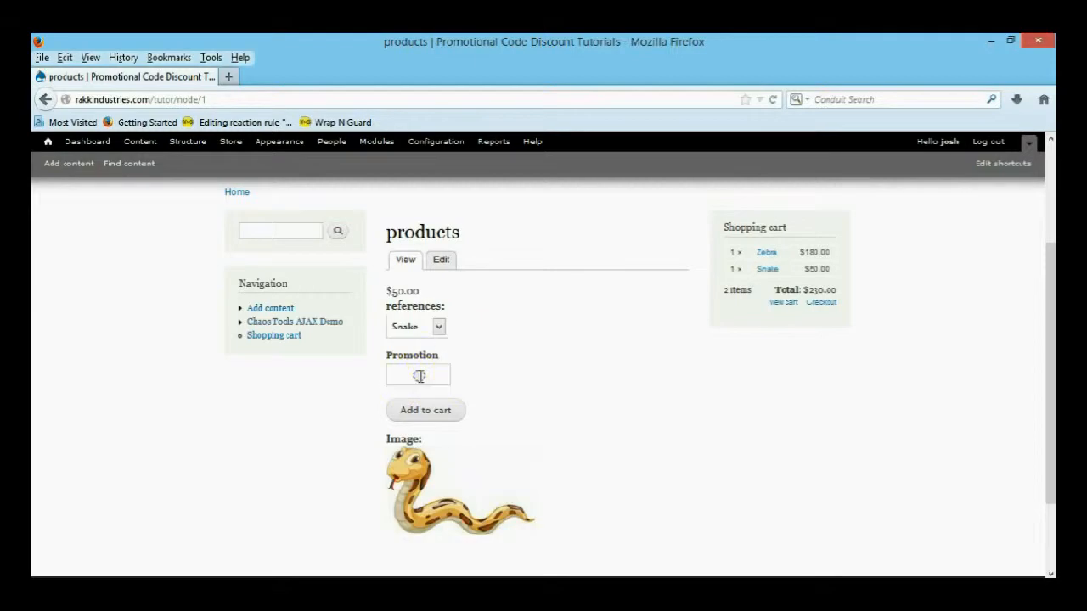
pyautogui.write('Snake_15')
pyautogui.click(425, 411)
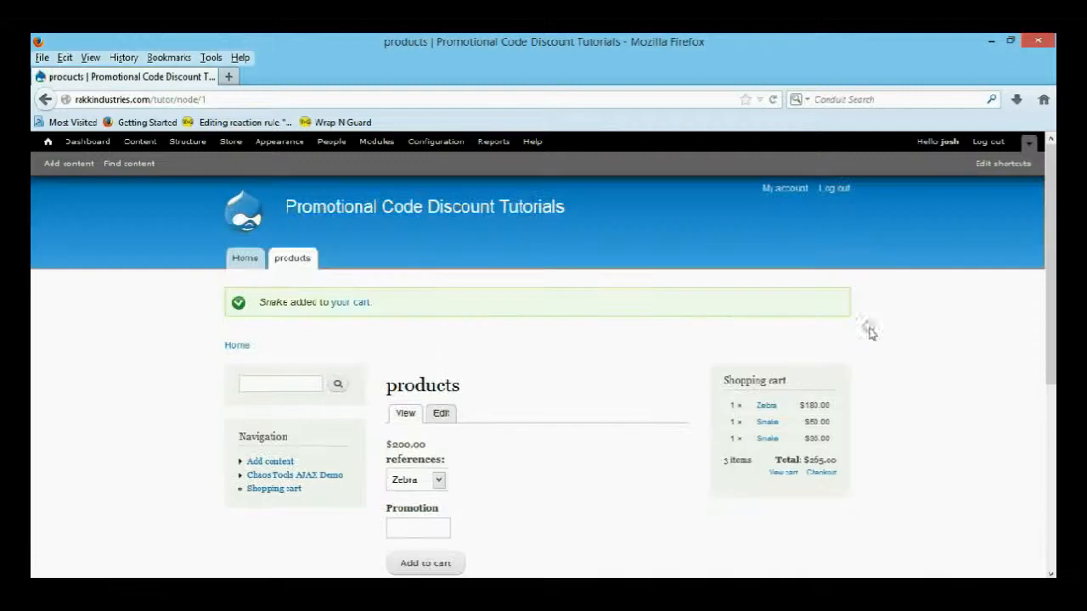
# View the full shopping cart and check the unit prices of the Zebra and Snake items bought with promotion codes.
pyautogui.click(781, 472)
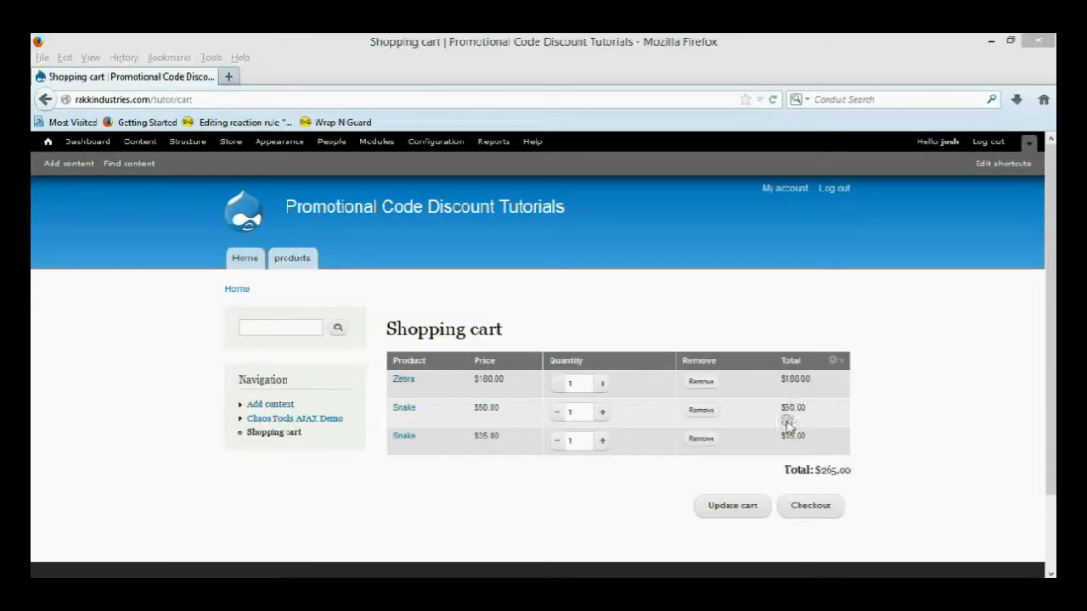
pyautogui.click(633, 341)
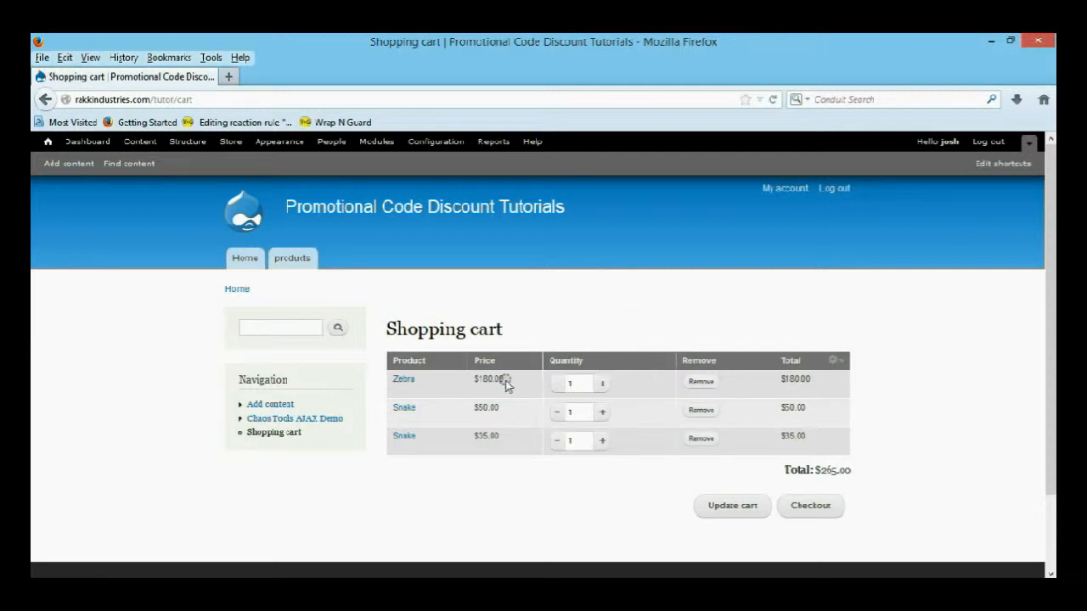
pyautogui.moveTo(505, 382); pyautogui.dragTo(471, 378)
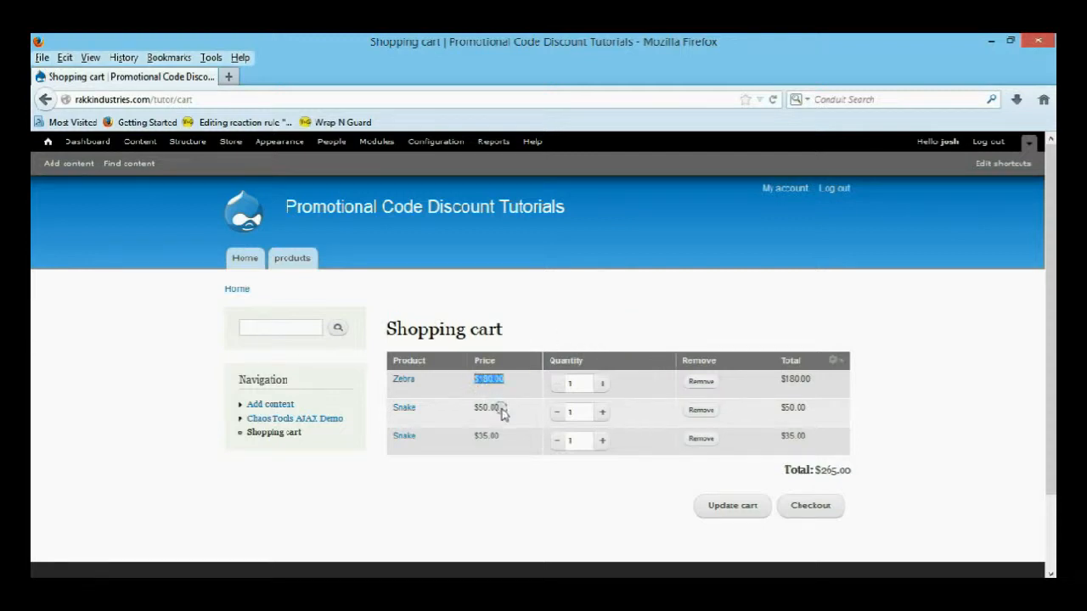
pyautogui.moveTo(504, 436); pyautogui.dragTo(471, 439)
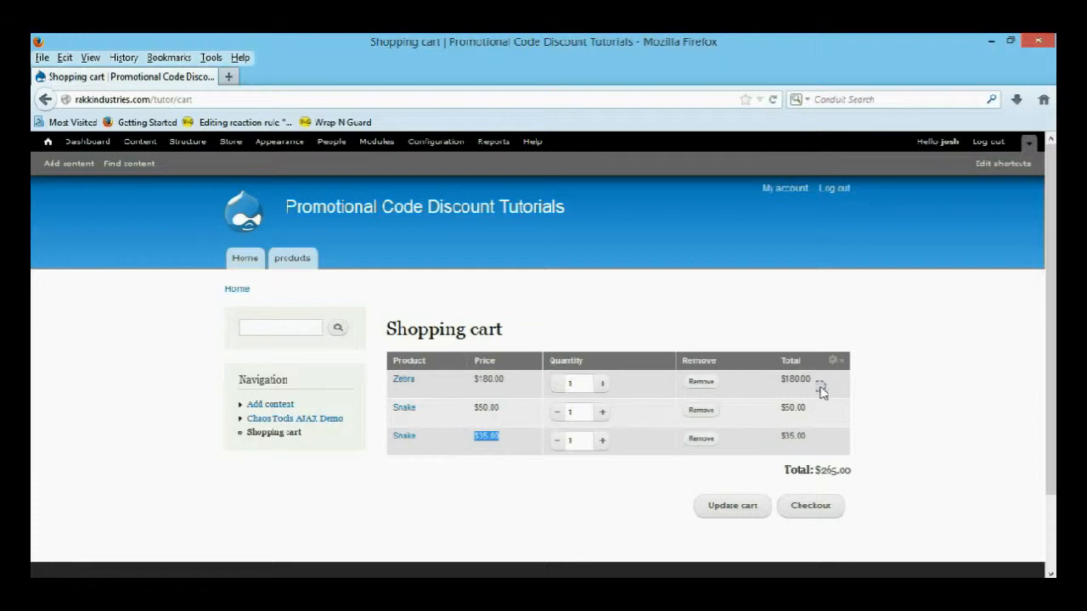
# Edit the shopping cart view and set the Unit price field's formatter to Formatted amount with components.
pyautogui.click(838, 363)
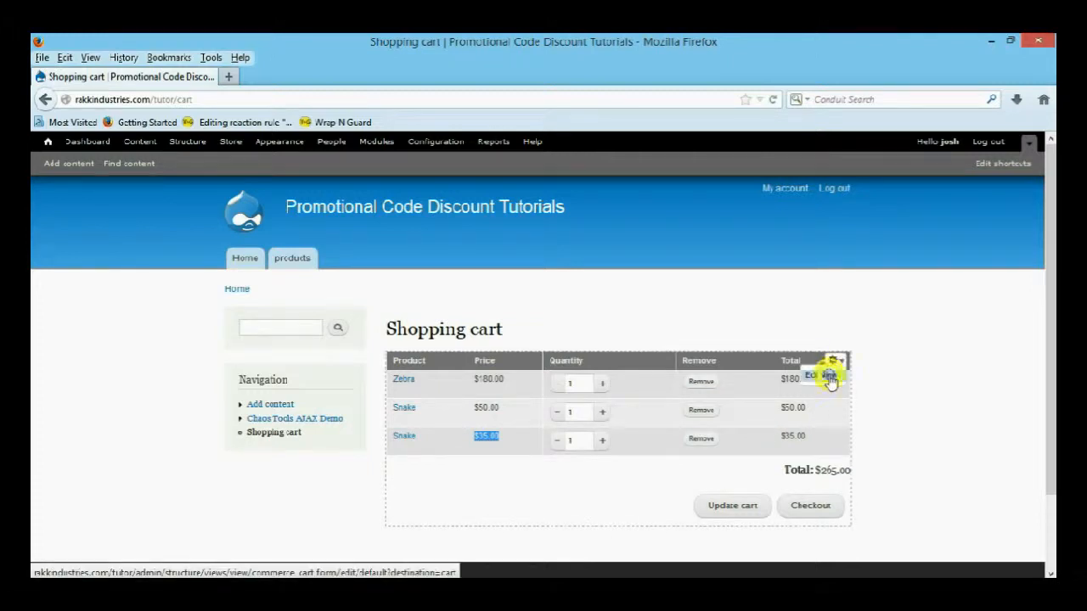
pyautogui.click(828, 375)
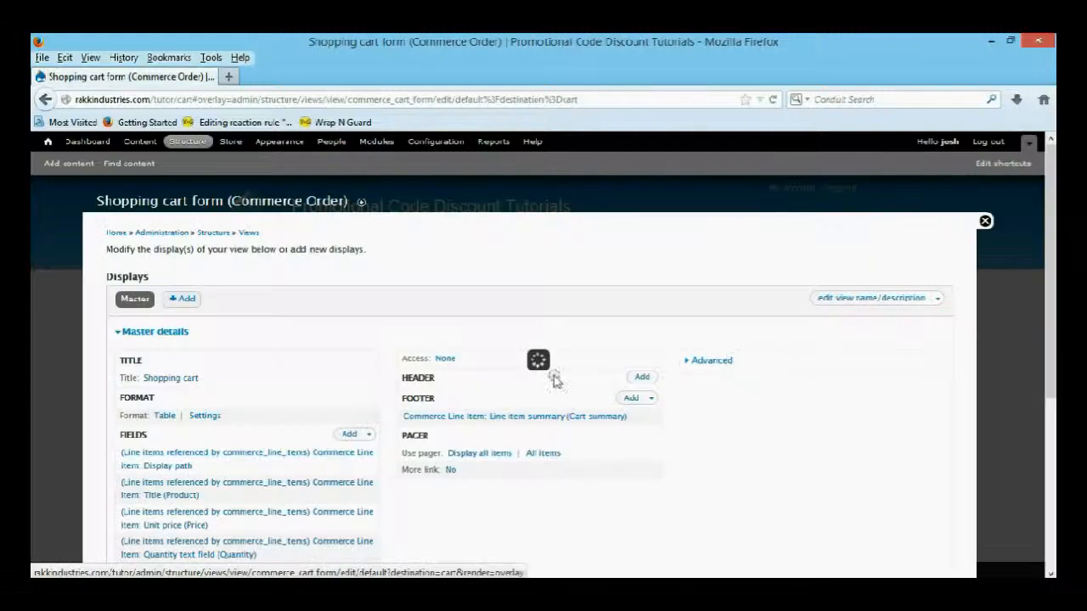
pyautogui.scroll(-3, 334, 403)
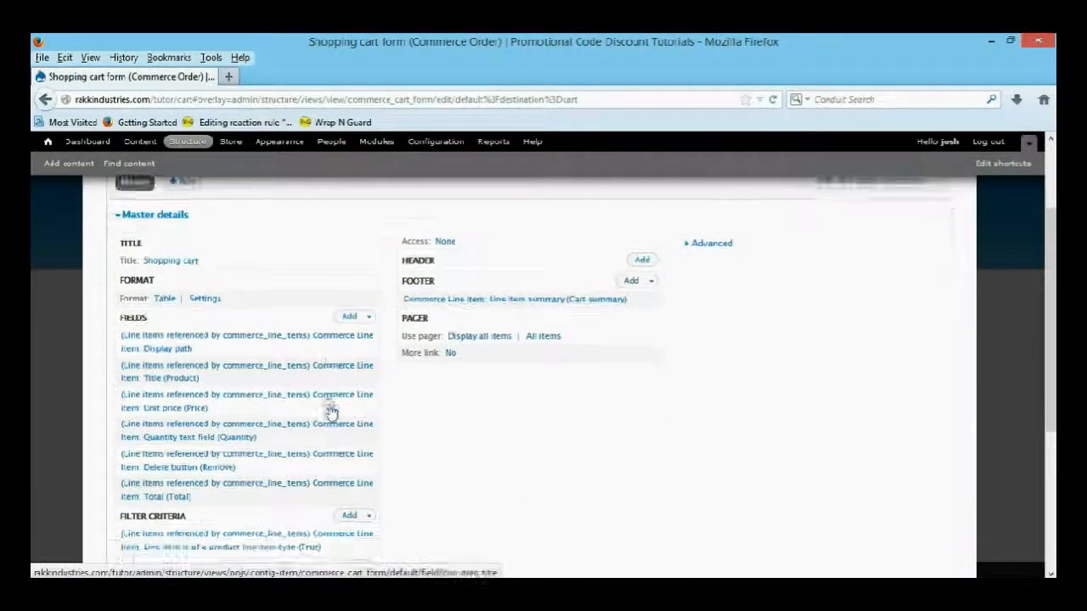
pyautogui.click(192, 370)
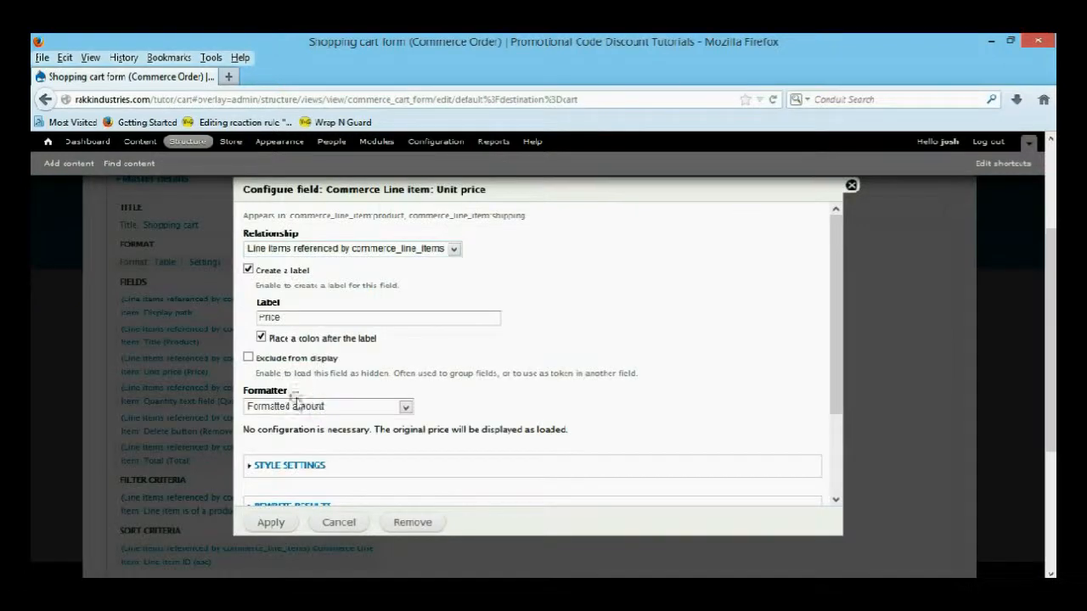
pyautogui.click(289, 408)
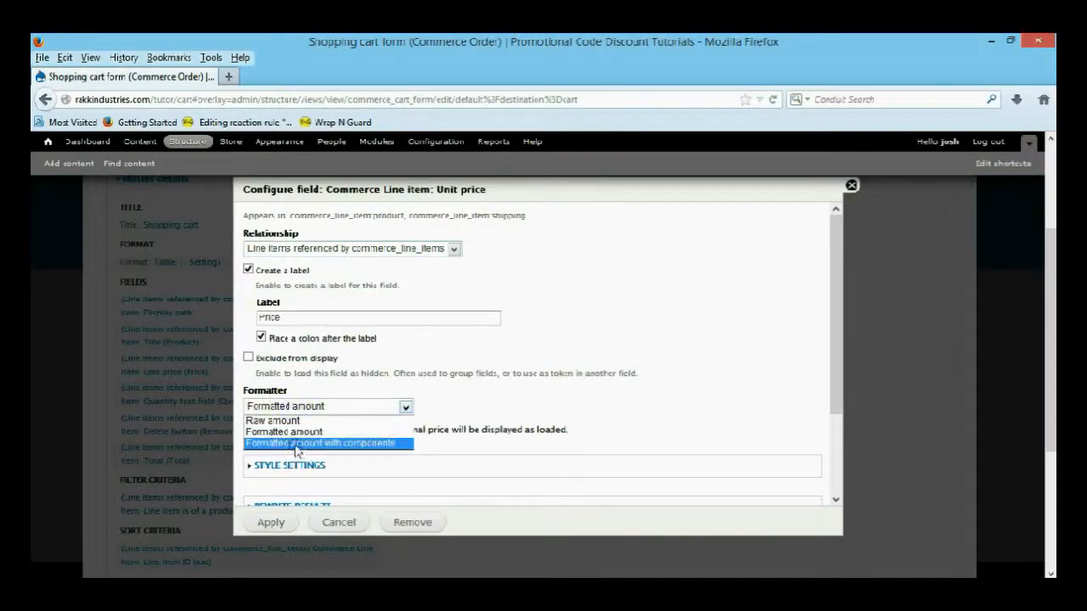
pyautogui.click(295, 445)
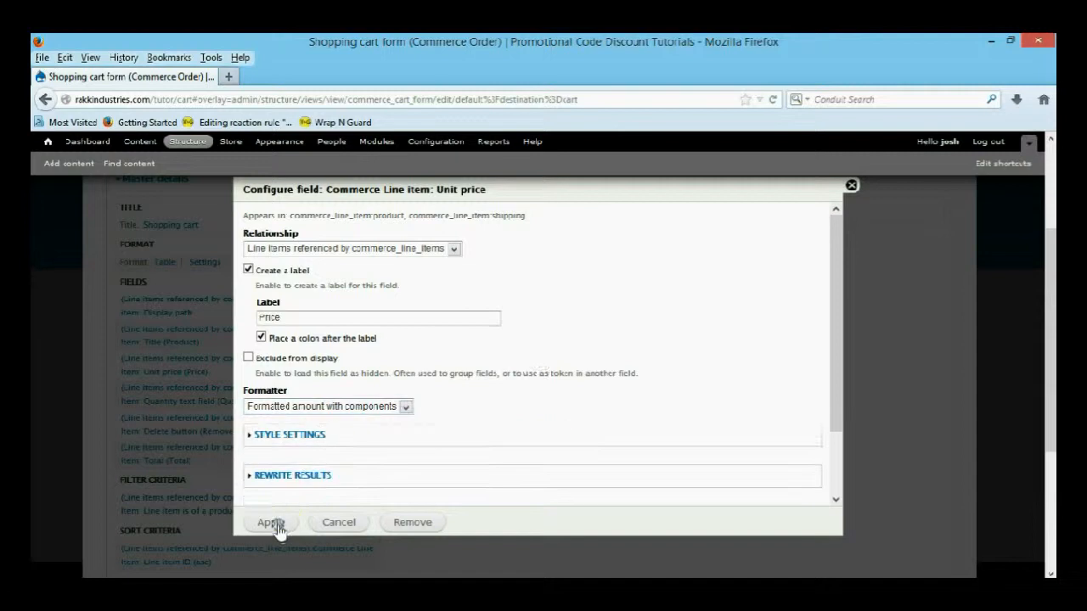
pyautogui.click(273, 524)
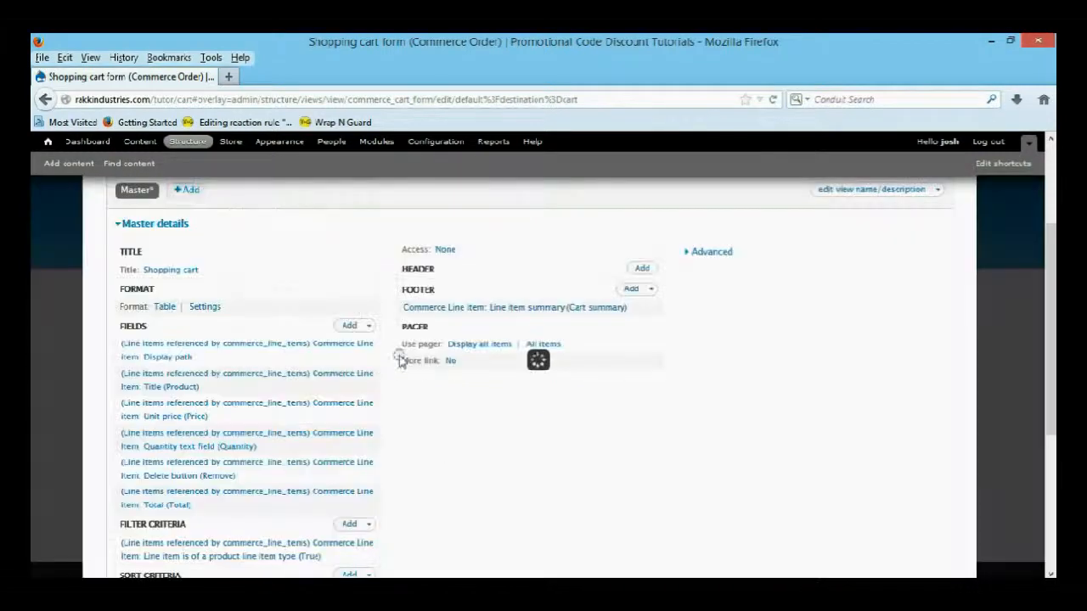
# Find the Commerce Line Item: Promotion field and add it to the cart view with the label Promotion and default formatter.
pyautogui.click(350, 327)
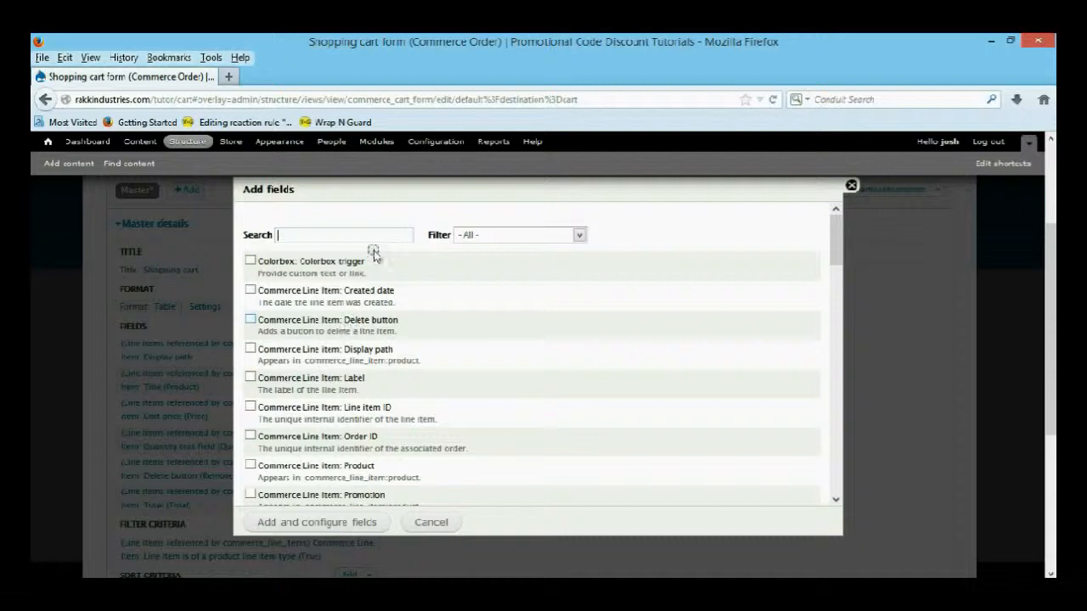
pyautogui.click(371, 235)
pyautogui.write('pro')
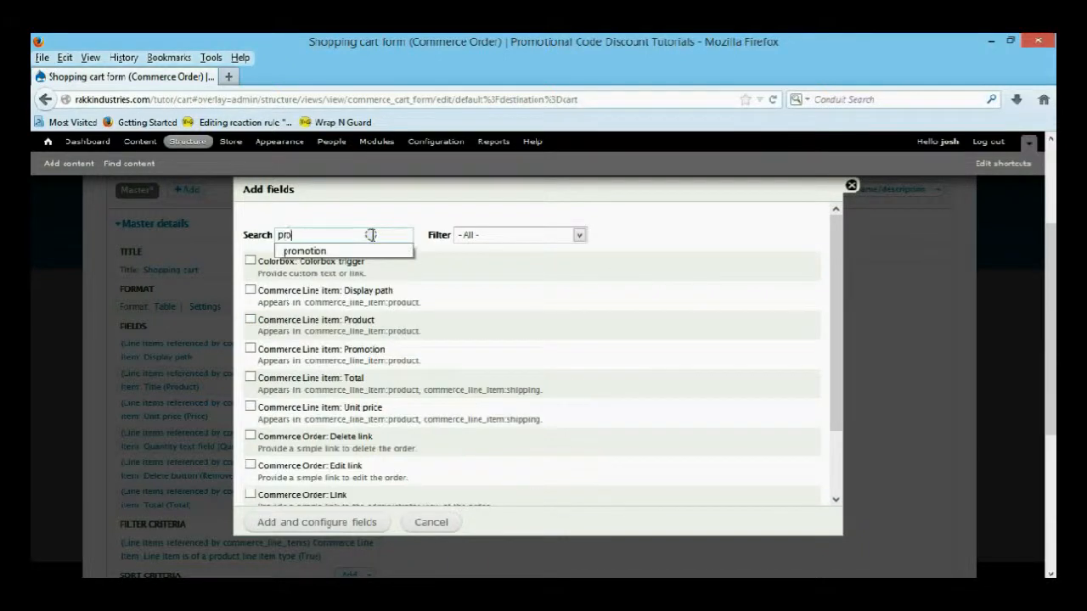
pyautogui.write('motion')
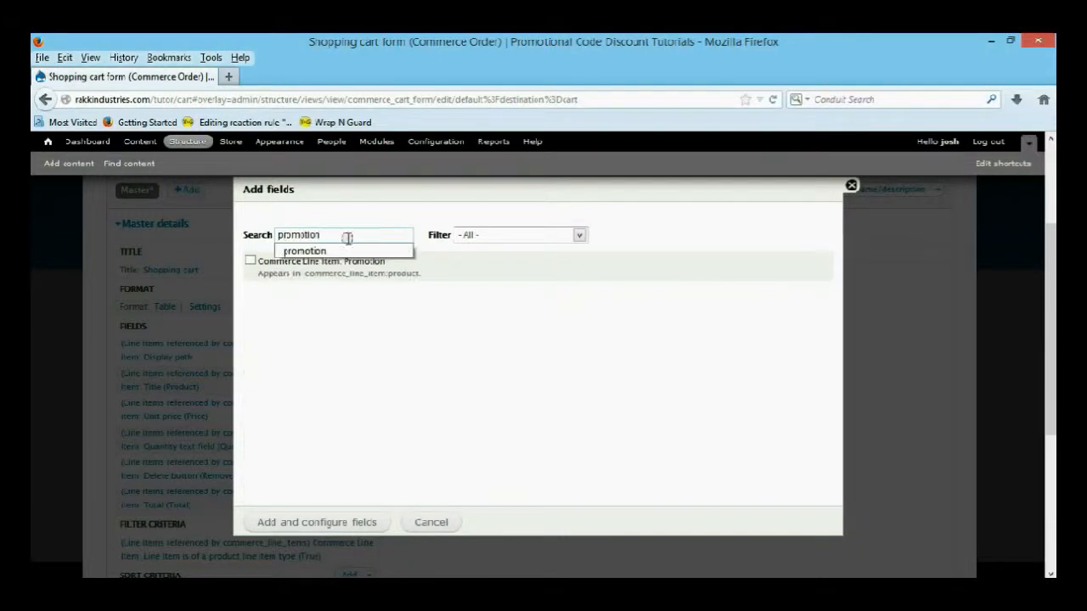
pyautogui.click(251, 261)
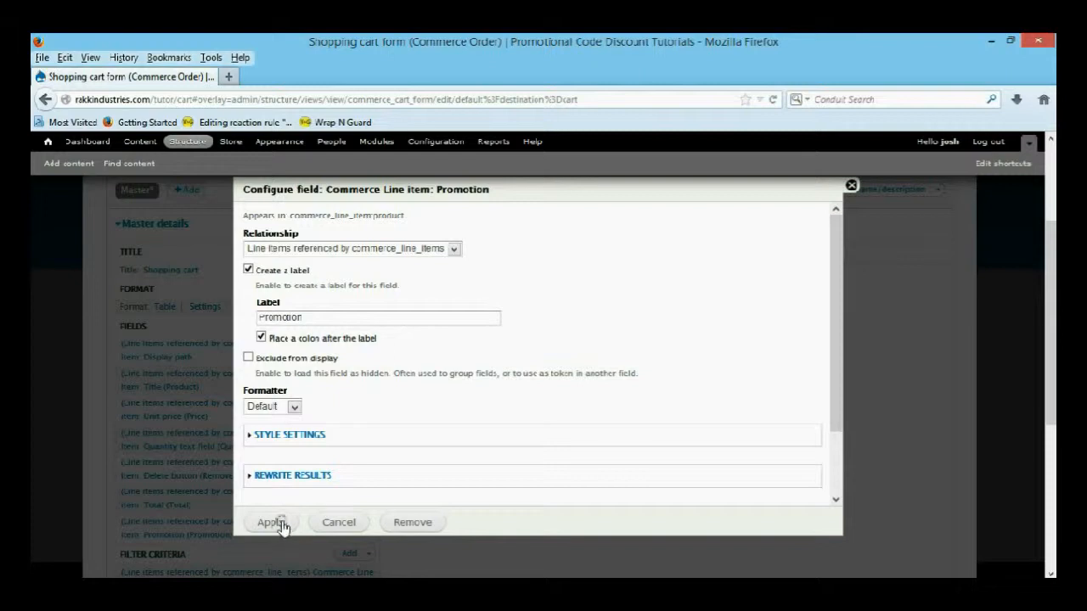
pyautogui.click(272, 522)
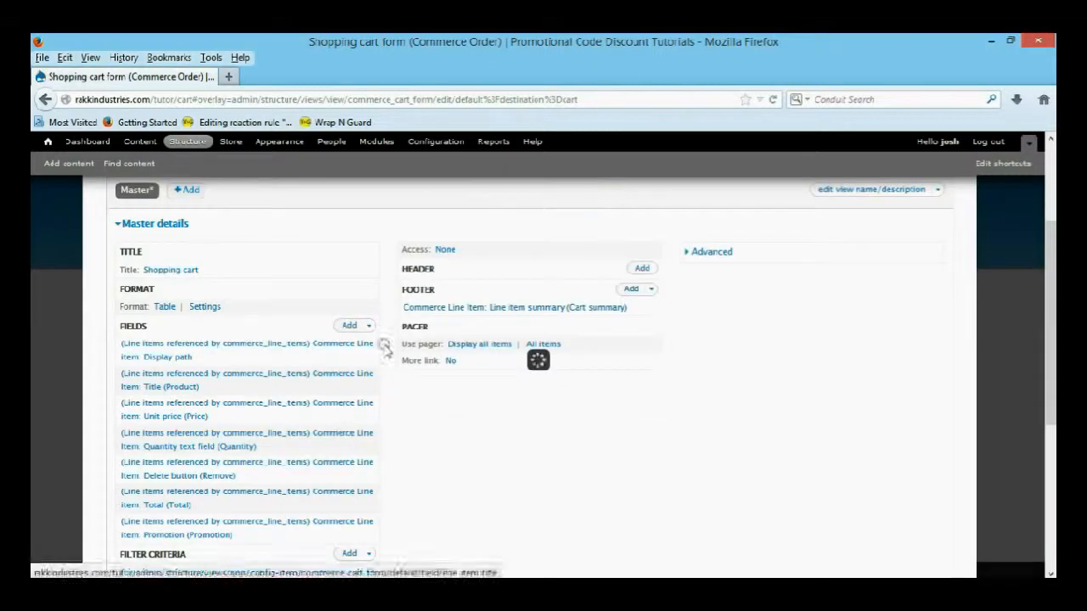
# Rearrange the cart view's fields so Promotion comes directly before Total, and save the view.
pyautogui.click(367, 325)
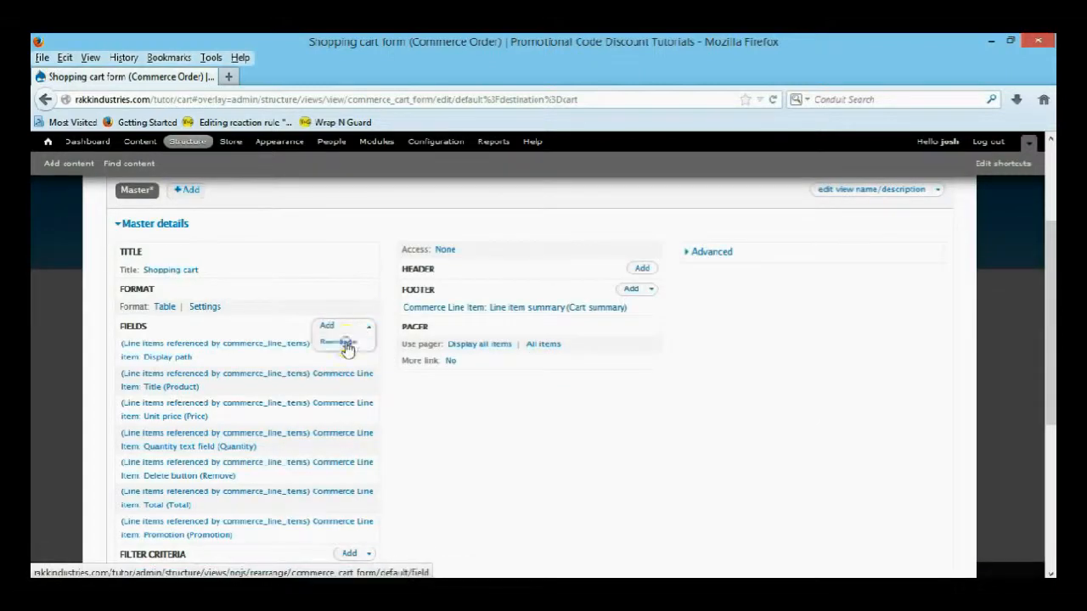
pyautogui.click(340, 347)
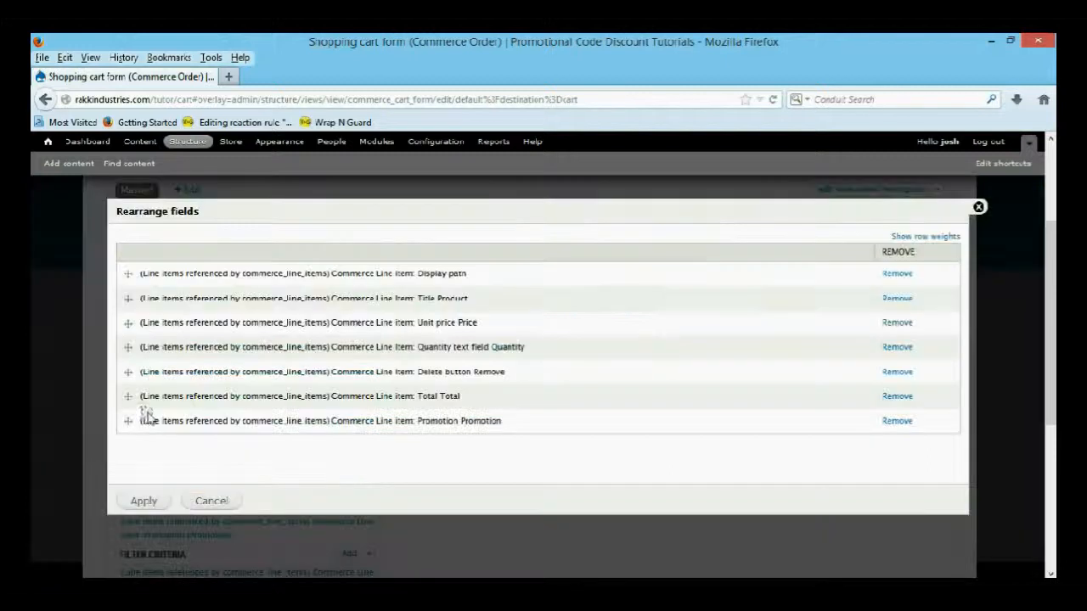
pyautogui.moveTo(130, 419); pyautogui.dragTo(131, 398)
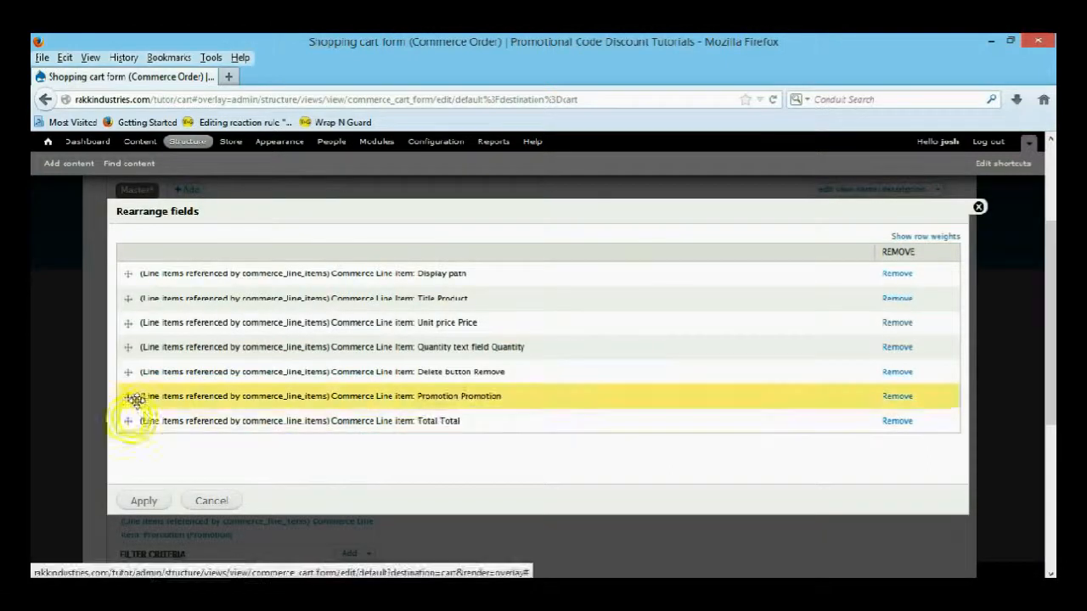
pyautogui.click(144, 500)
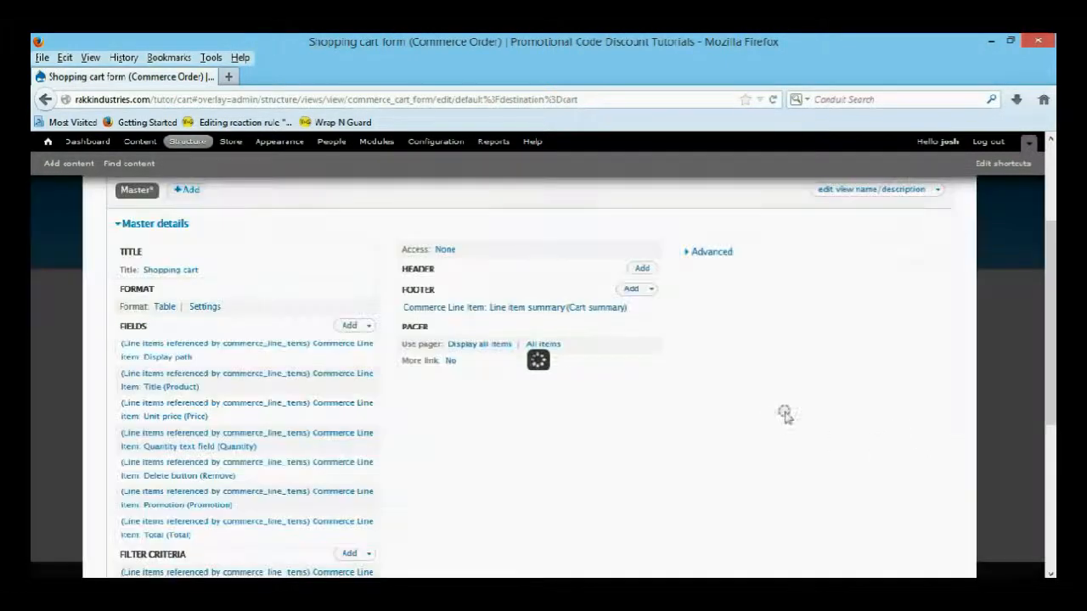
pyautogui.click(853, 302)
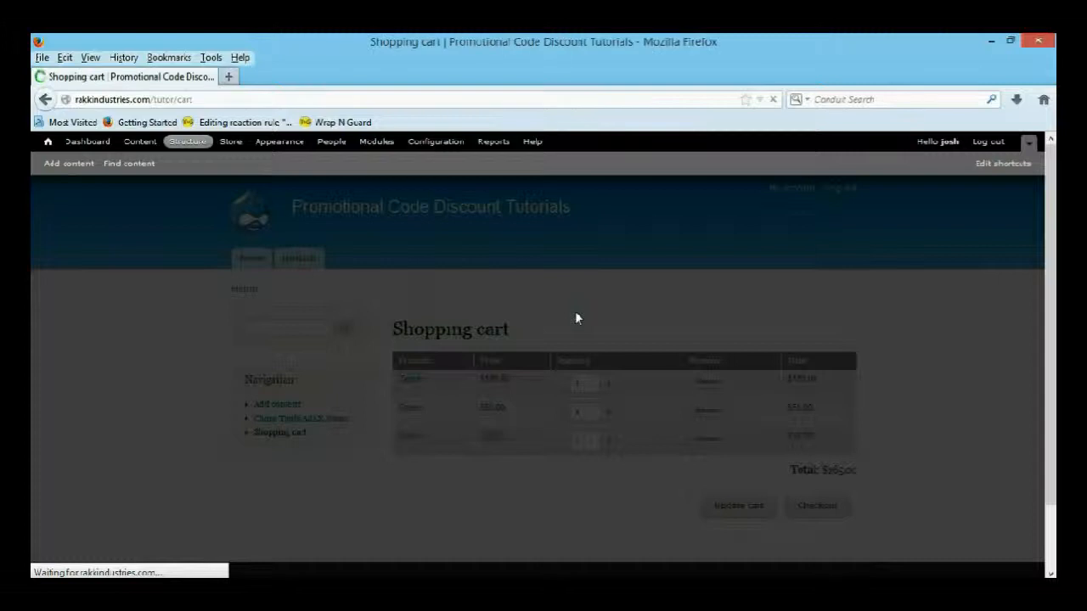
pyautogui.scroll(-2, 574, 311)
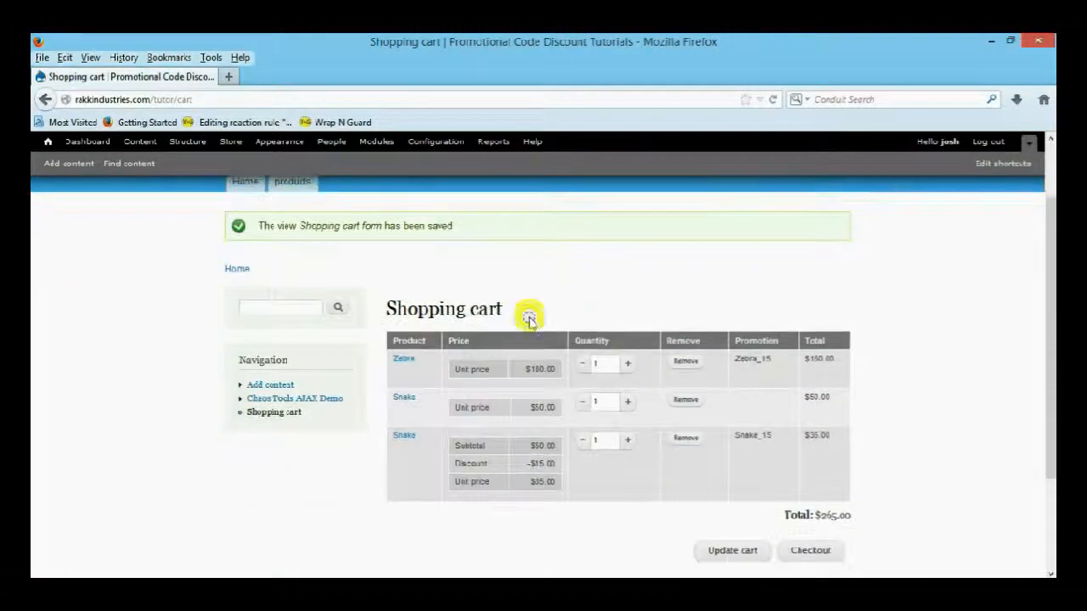
# Examine the shopping cart's new Promotion column and the price components shown for the Zebra item.
pyautogui.scroll(-2, 529, 318)
pyautogui.scroll(2, 529, 318)
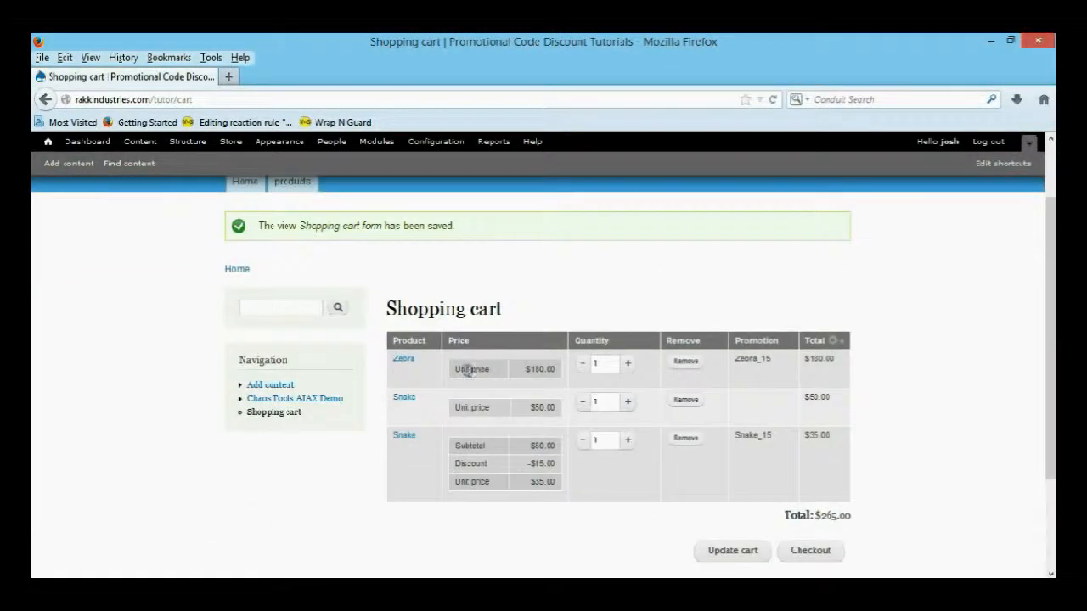
pyautogui.moveTo(457, 368); pyautogui.dragTo(552, 361)
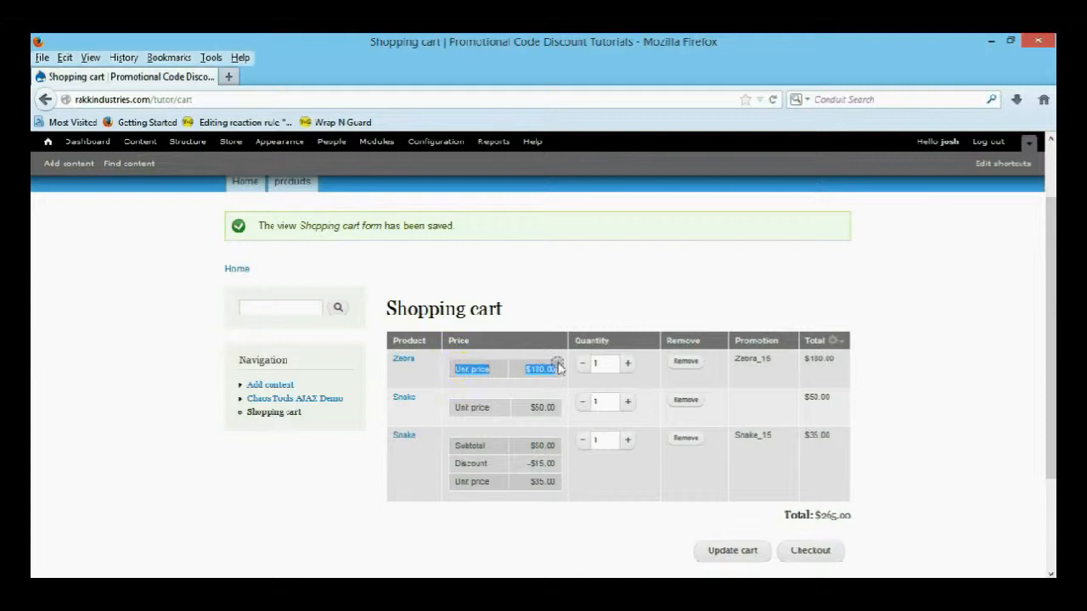
pyautogui.click(547, 314)
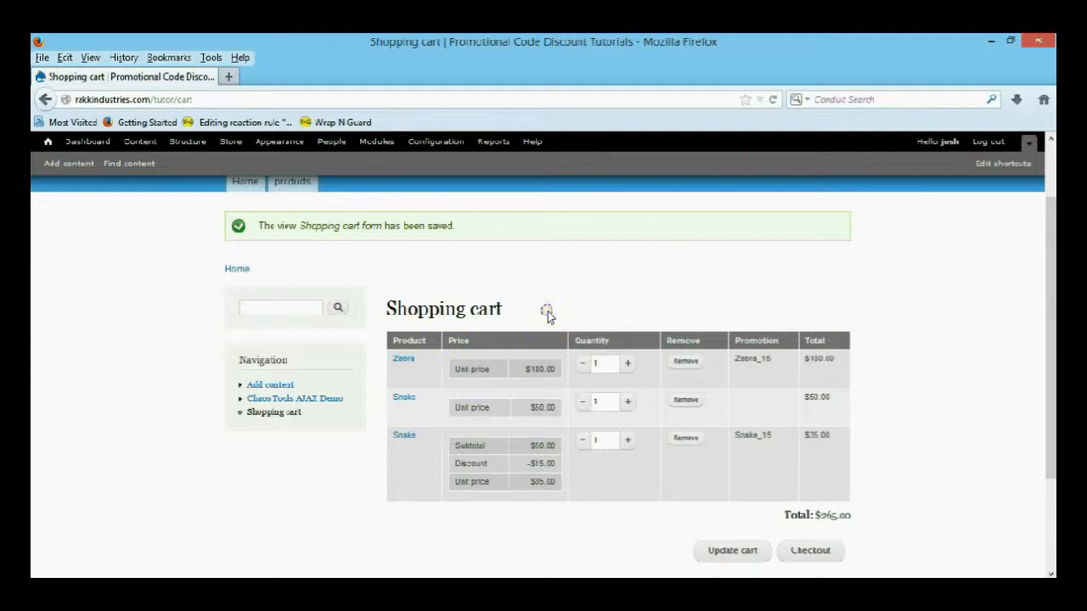
# Open the Zebra Promotion rule from the store's product pricing rules in a separate browser tab.
pyautogui.rightClick(231, 145)
pyautogui.click(246, 155)
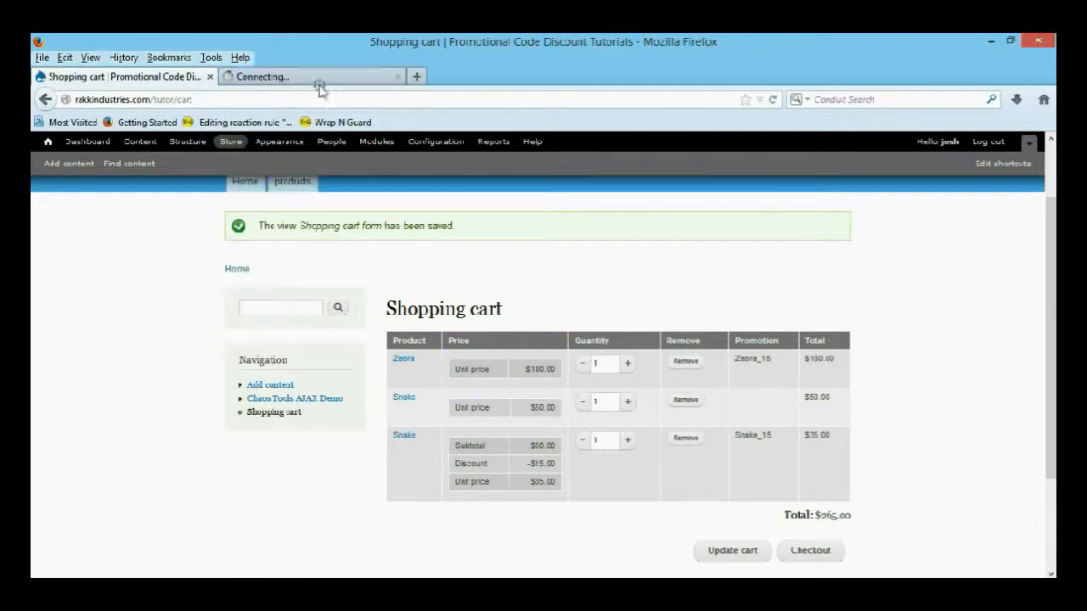
pyautogui.click(320, 78)
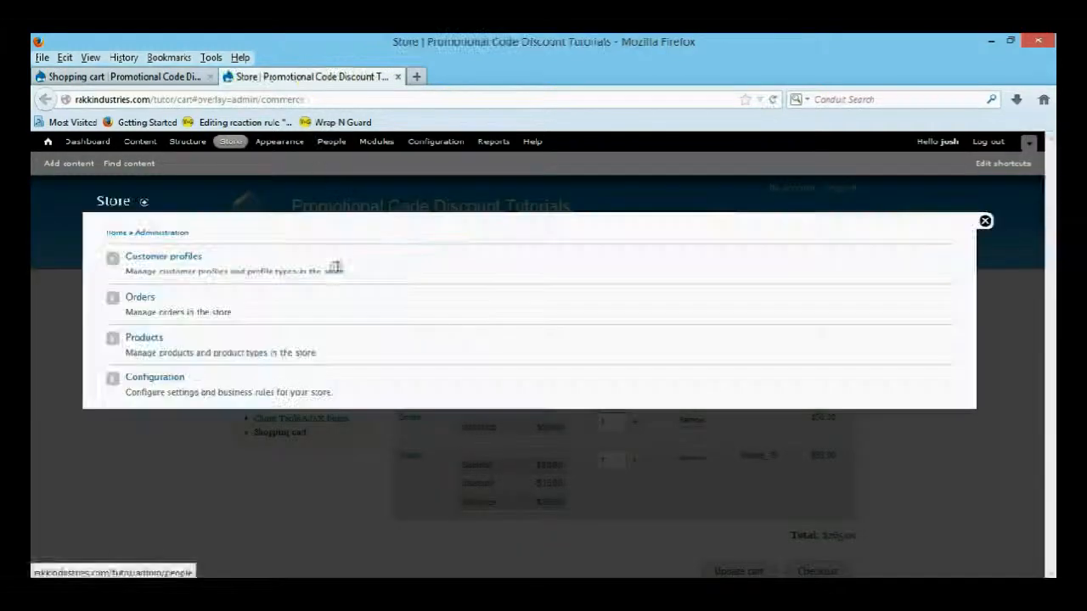
pyautogui.click(177, 378)
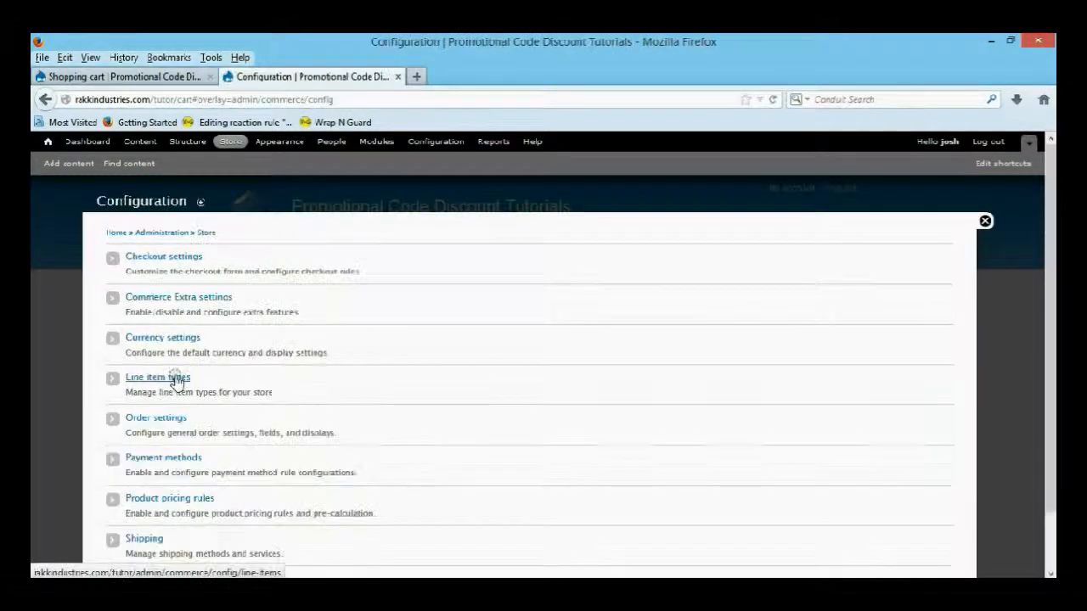
pyautogui.scroll(-2, 175, 378)
pyautogui.click(181, 439)
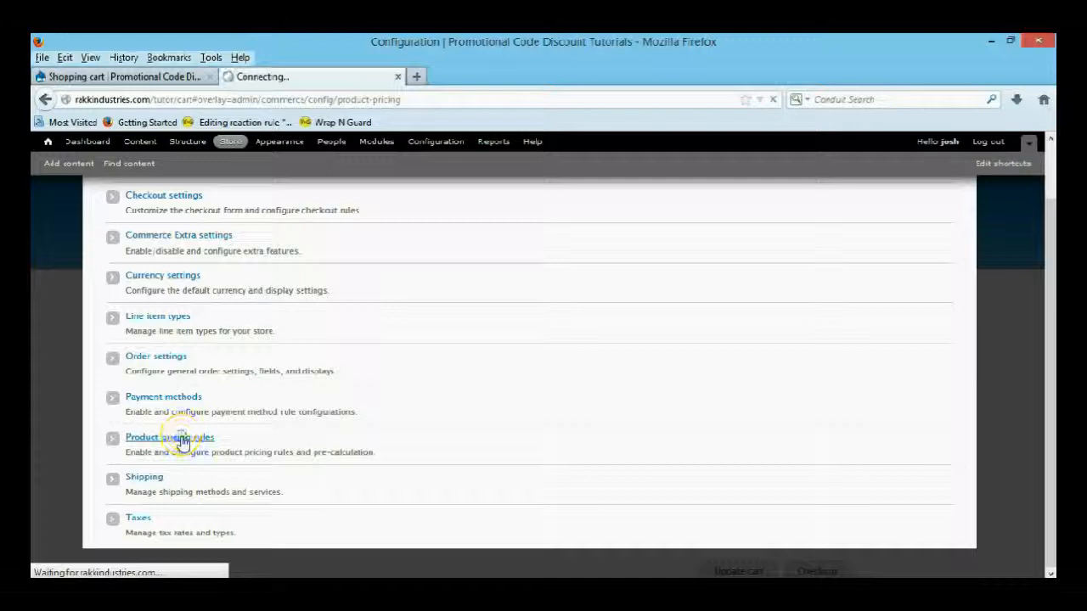
pyautogui.scroll(-3, 184, 399)
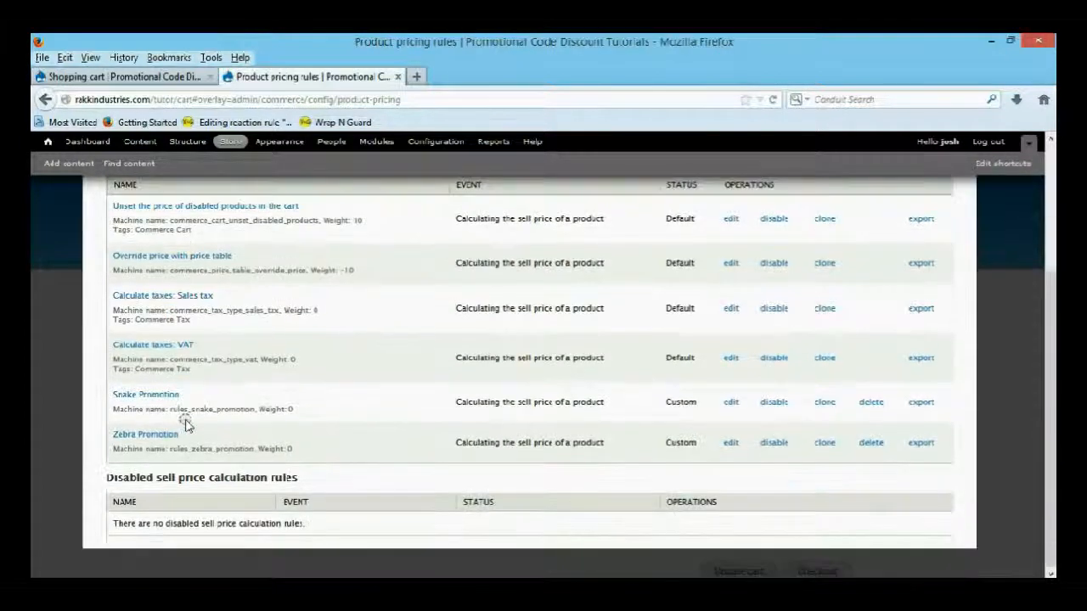
pyautogui.click(157, 434)
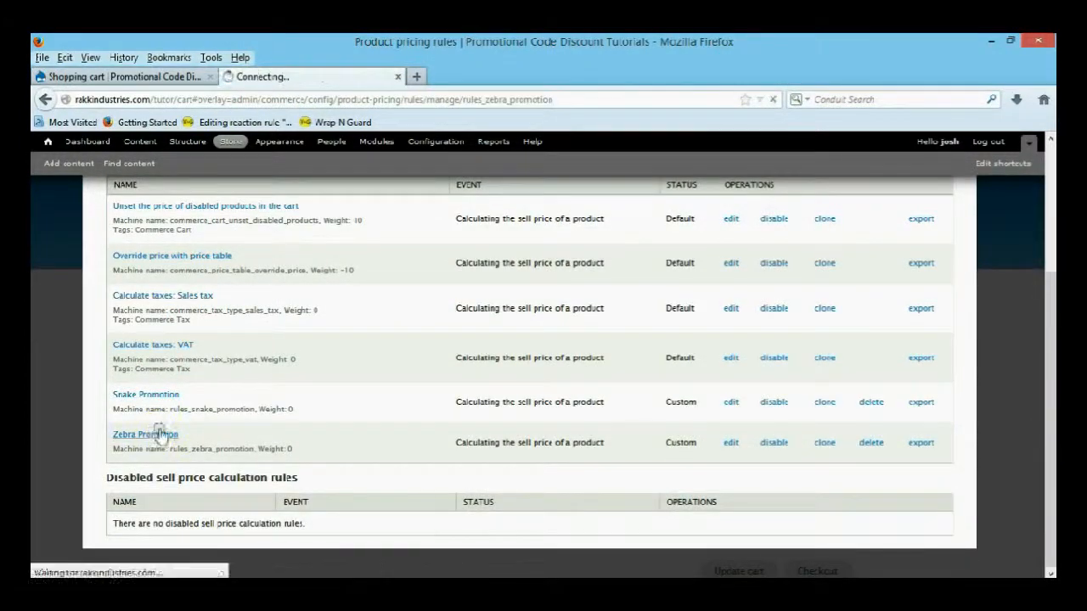
pyautogui.scroll(-5, 175, 390)
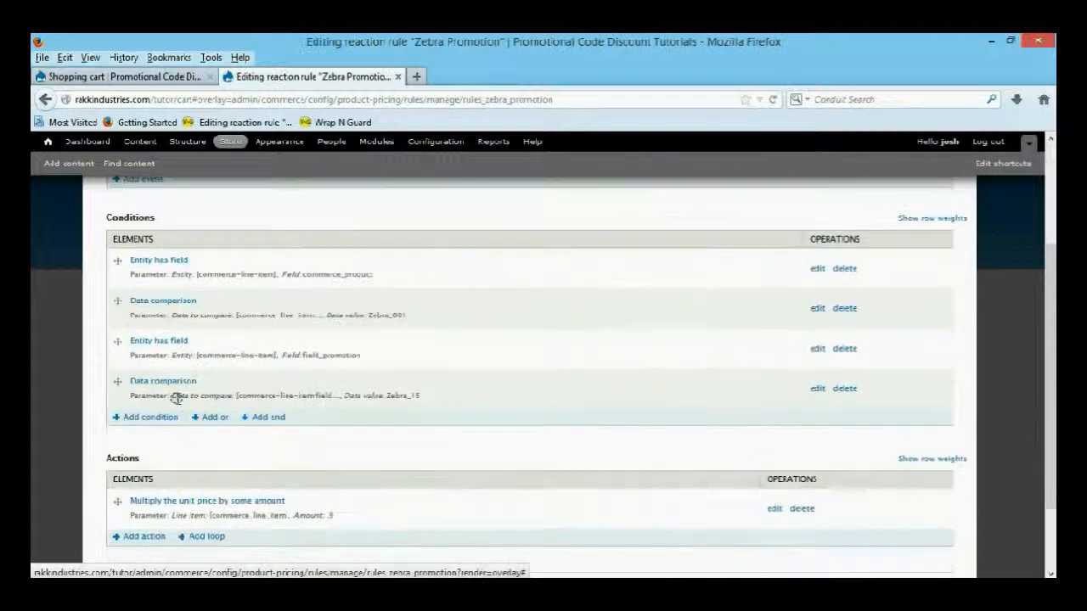
# Set the price component type of the rule's Multiply the unit price action to Discount, and save the action and the rule.
pyautogui.scroll(-3, 182, 403)
pyautogui.click(230, 413)
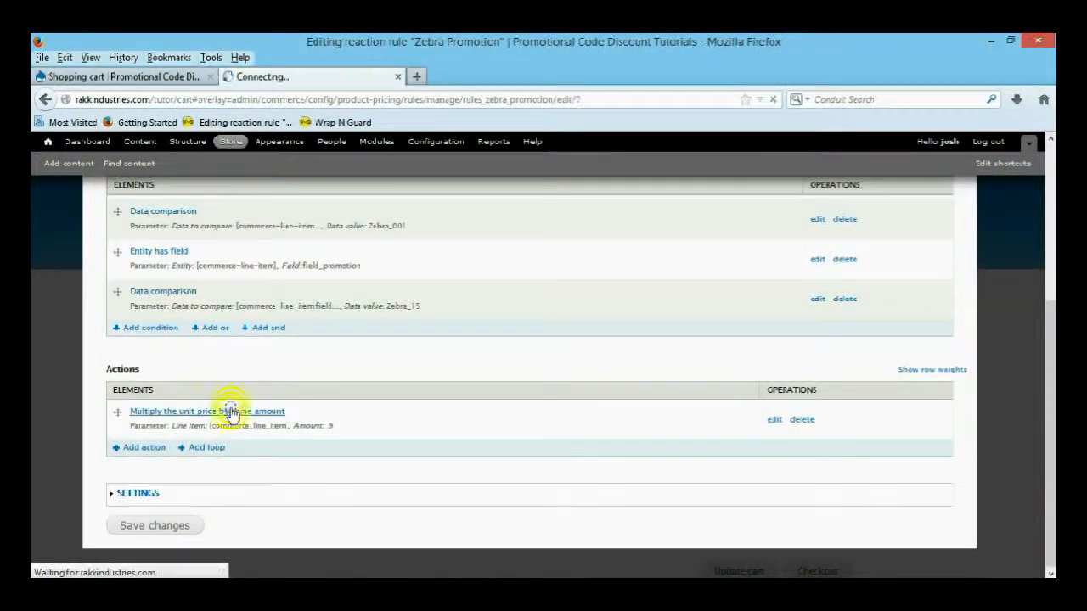
pyautogui.scroll(-5, 230, 412)
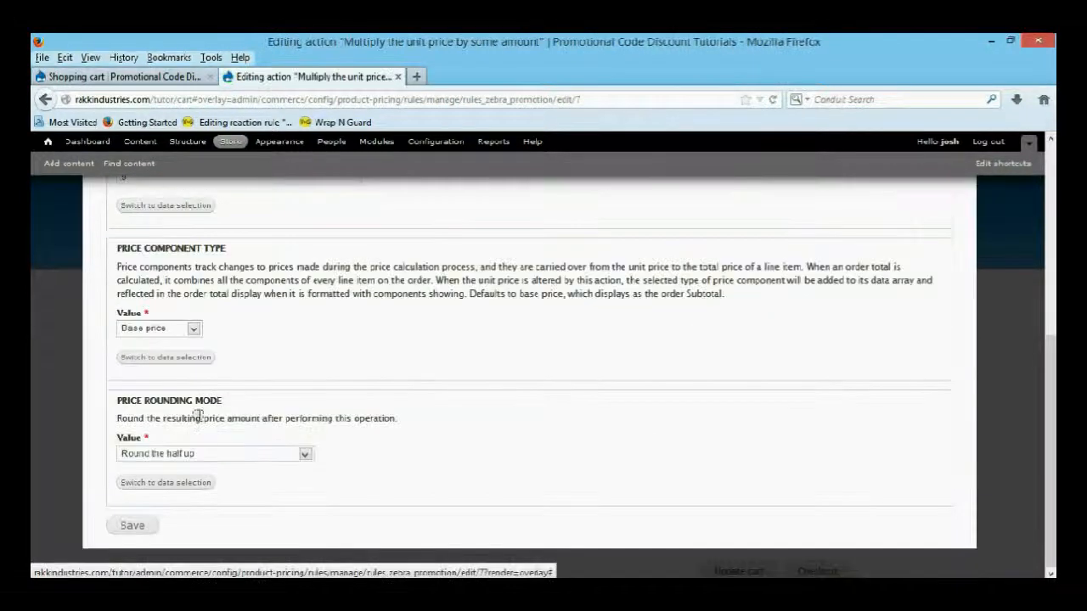
pyautogui.click(195, 334)
pyautogui.click(174, 352)
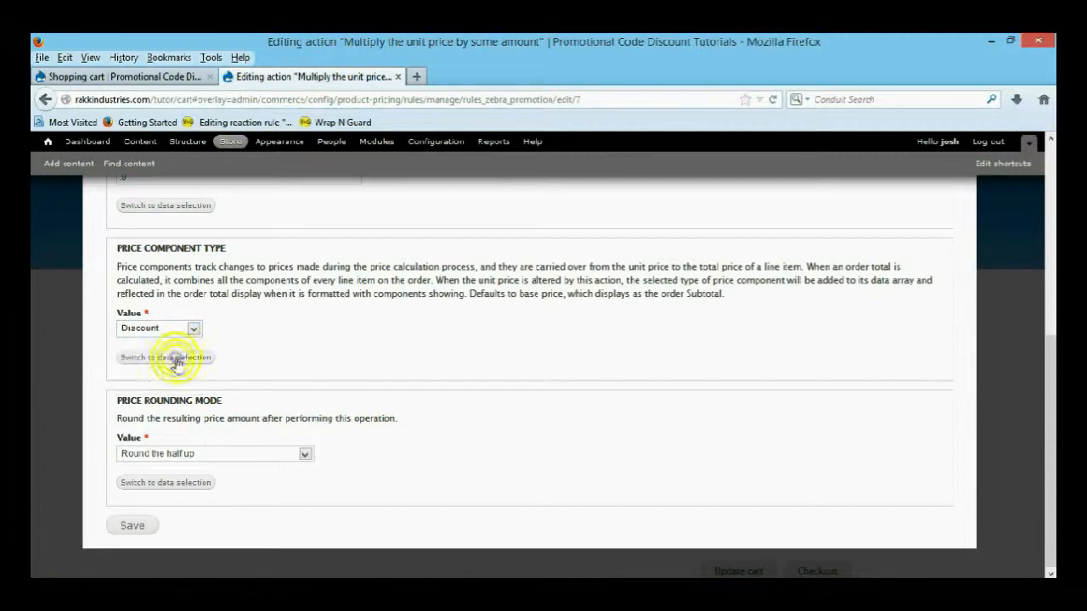
pyautogui.click(136, 527)
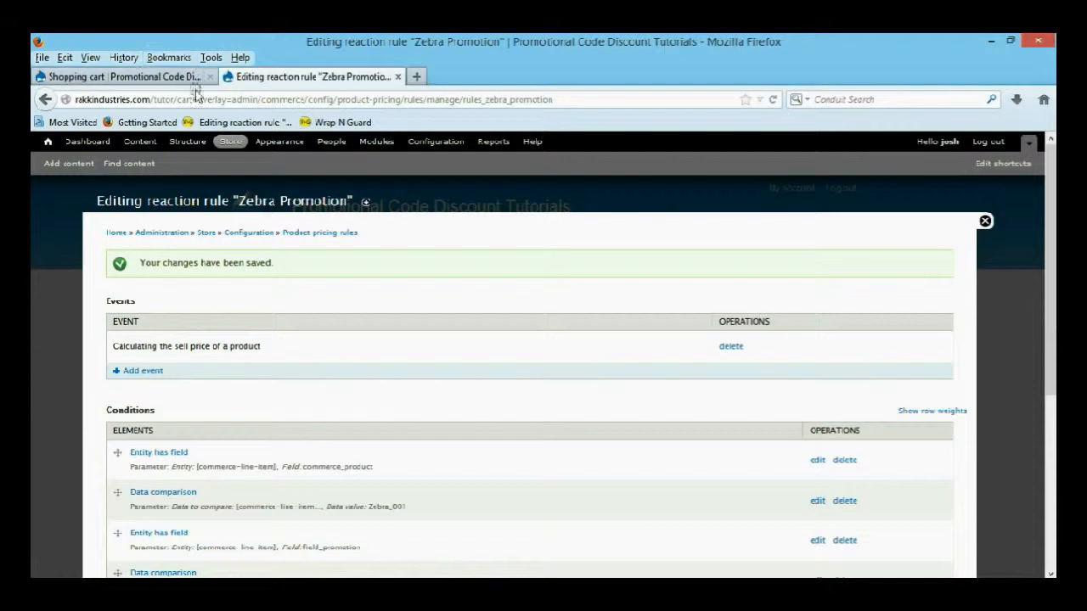
pyautogui.scroll(-5, 242, 429)
pyautogui.click(174, 524)
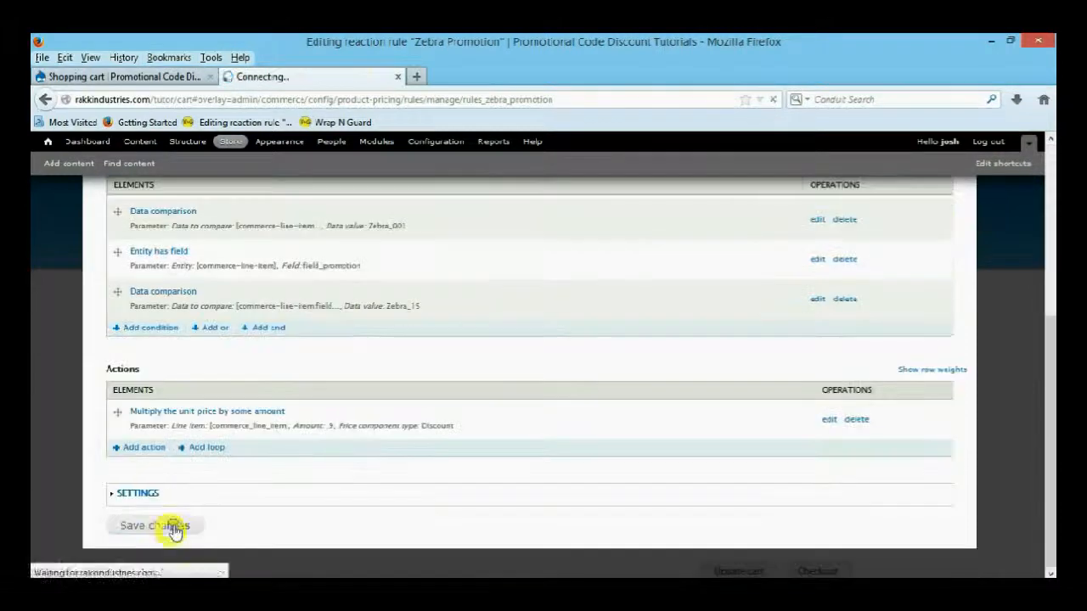
# Reload the shopping cart and check the Zebra item's subtotal, discount and unit price components.
pyautogui.click(179, 80)
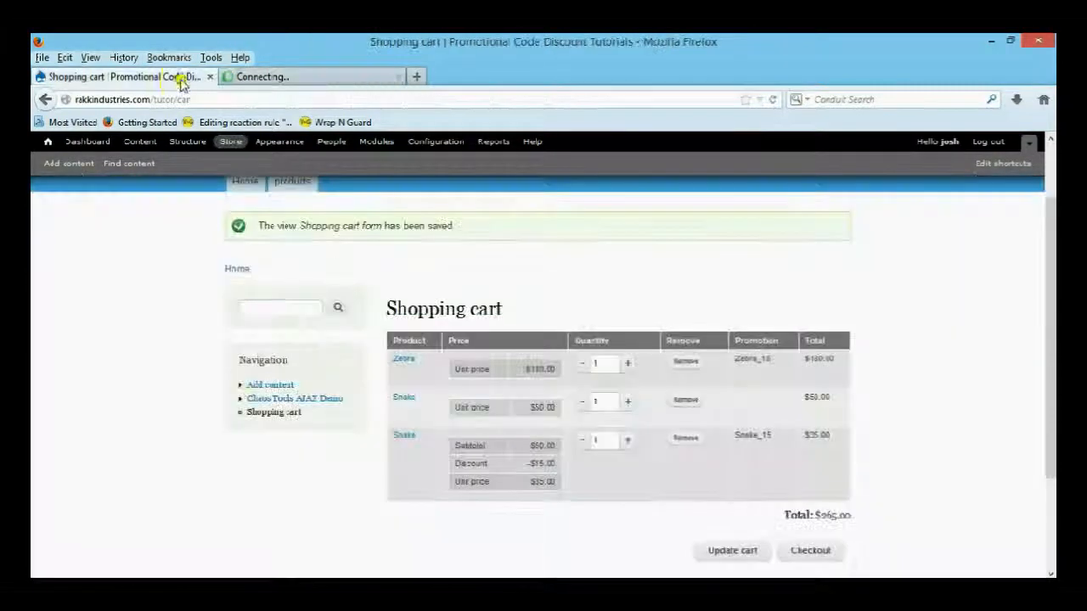
pyautogui.click(774, 98)
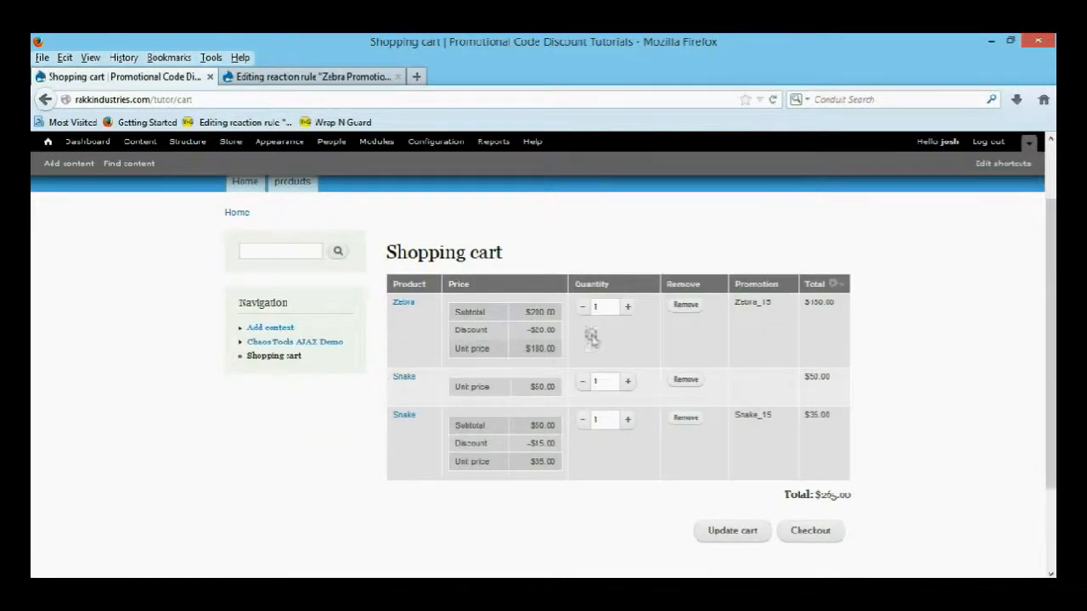
pyautogui.moveTo(567, 352); pyautogui.dragTo(495, 309)
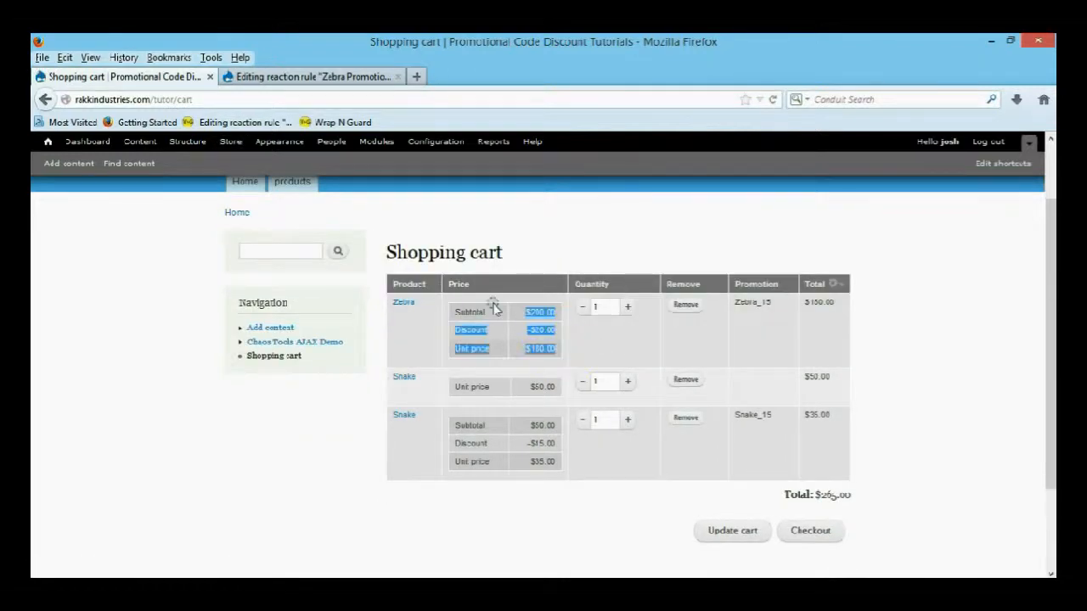
pyautogui.click(815, 355)
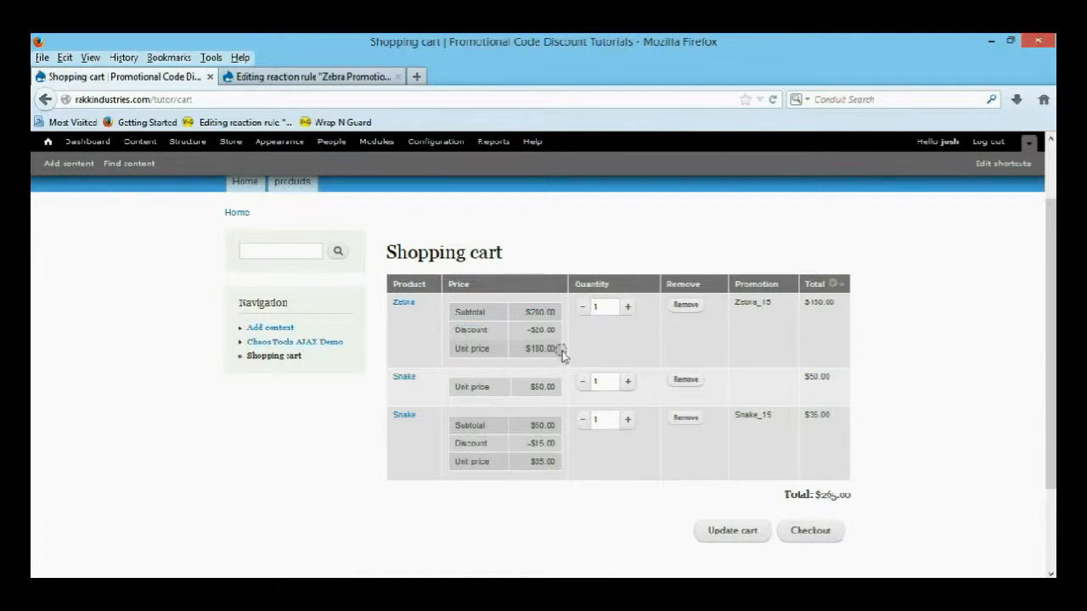
pyautogui.moveTo(562, 355); pyautogui.dragTo(465, 312)
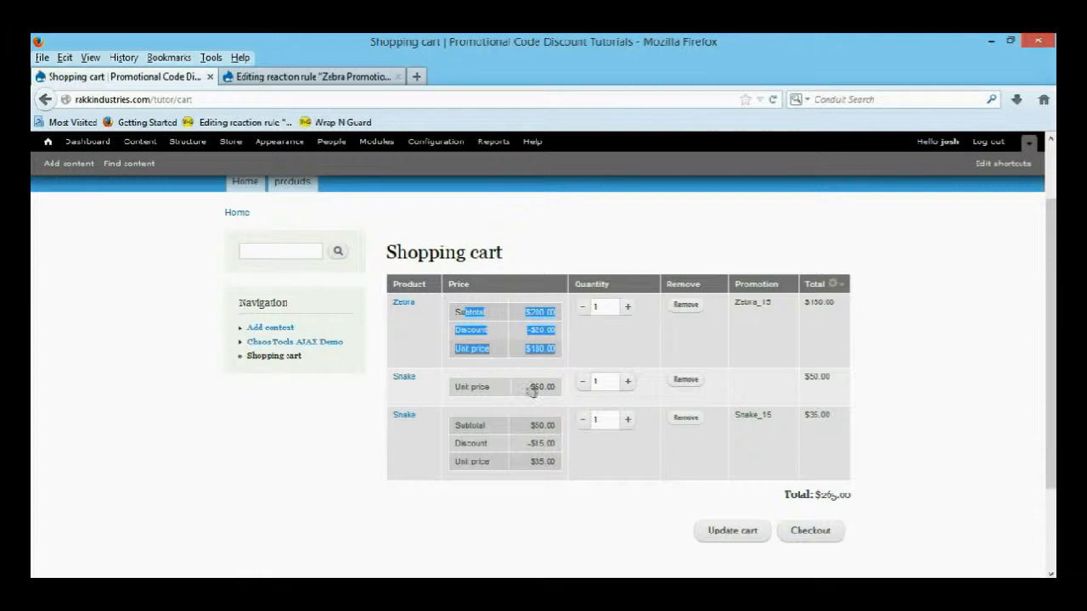
# Proceed to checkout and review the Zebra and Snake lines in the shopping cart contents.
pyautogui.click(822, 533)
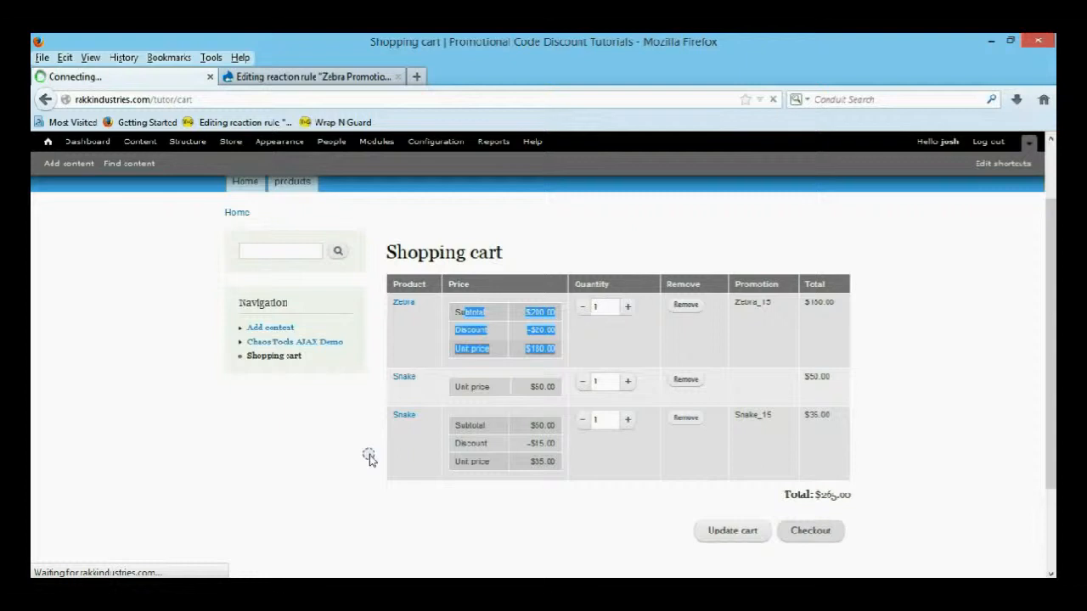
pyautogui.scroll(-2, 650, 490)
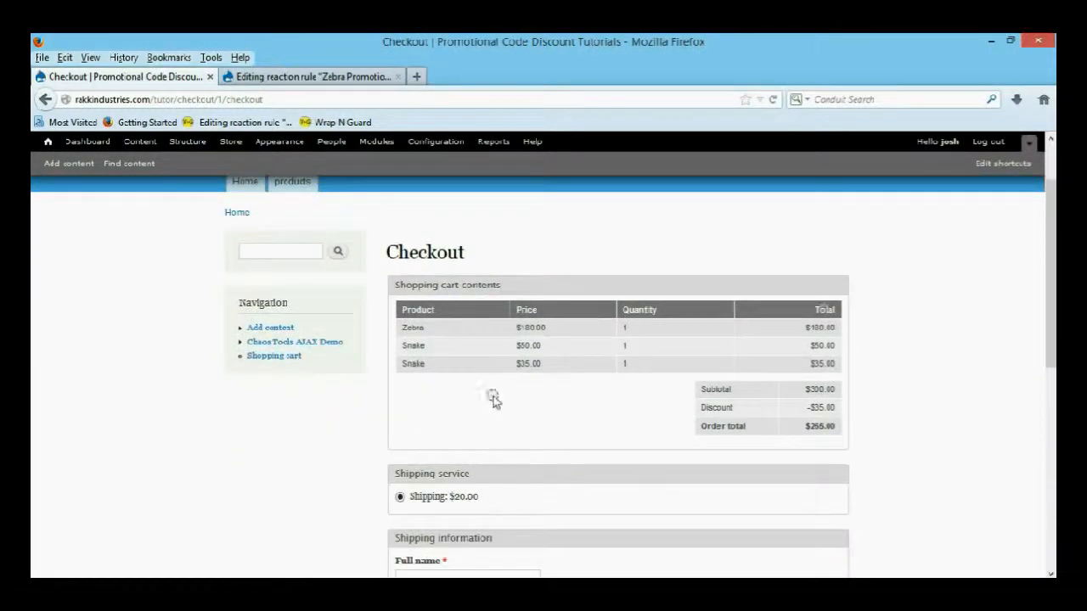
pyautogui.doubleClick(414, 328)
pyautogui.moveTo(553, 348); pyautogui.dragTo(499, 356)
# Open the store's product list in a new tab, check the Zebra's weight, and close the extra tabs to return to checkout.
pyautogui.rightClick(234, 143)
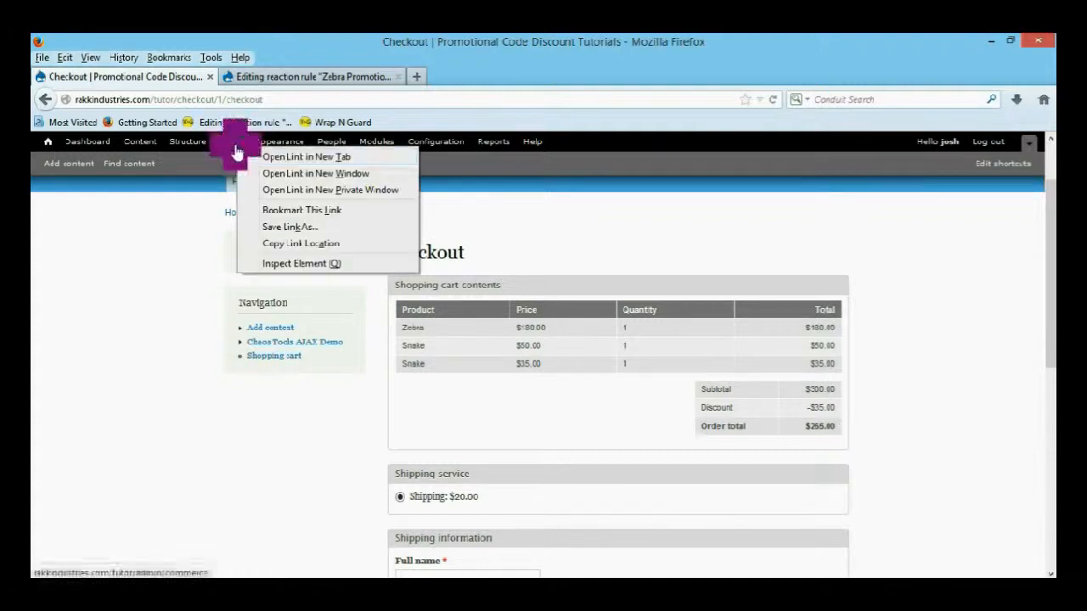
pyautogui.click(292, 156)
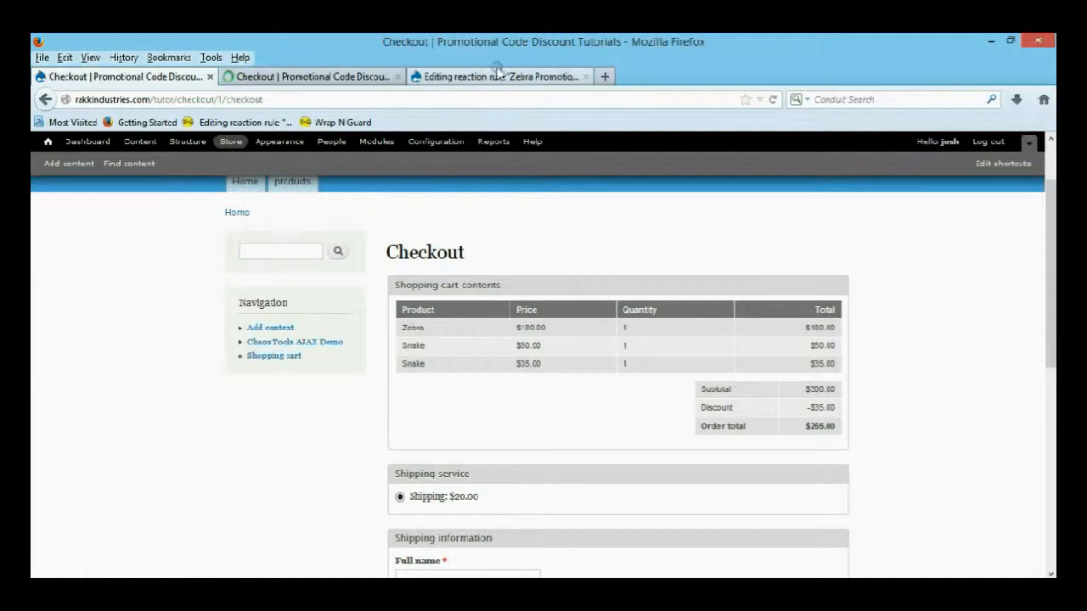
pyautogui.click(584, 76)
pyautogui.click(365, 76)
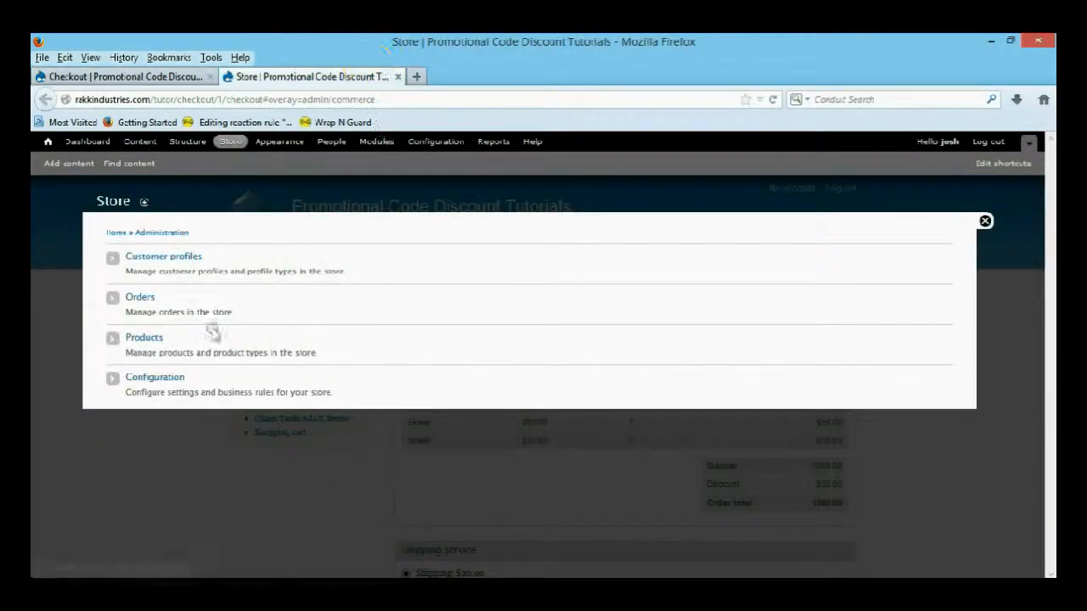
pyautogui.click(151, 339)
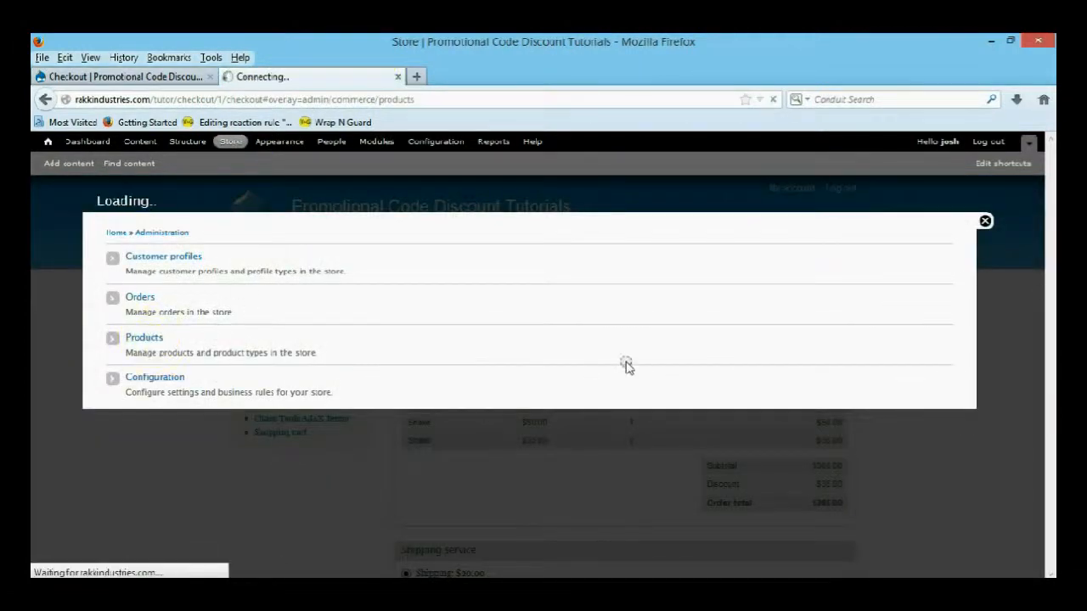
pyautogui.scroll(-3, 626, 365)
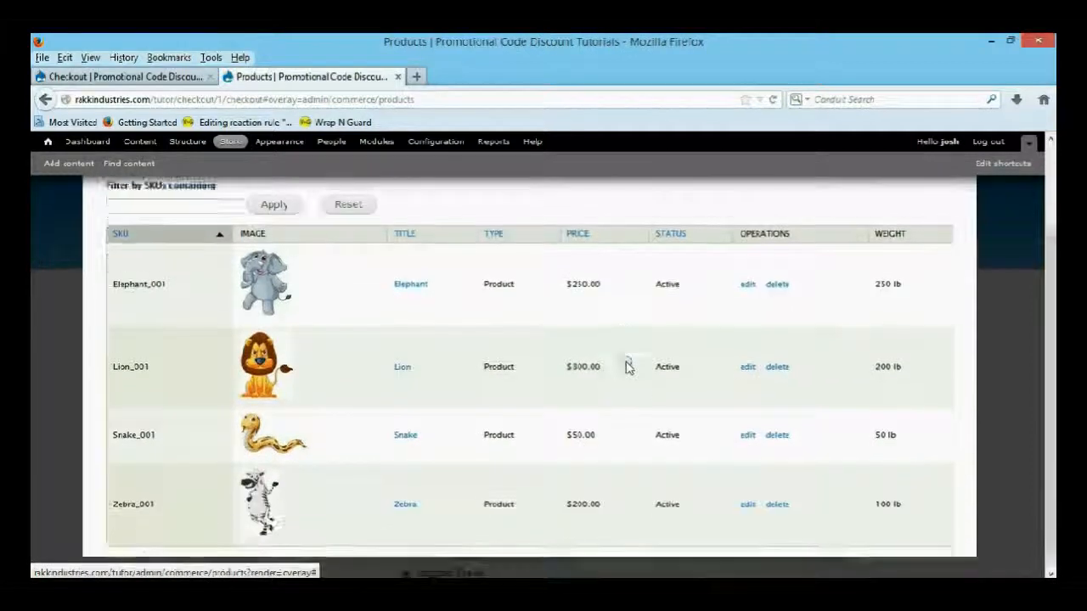
pyautogui.doubleClick(879, 496)
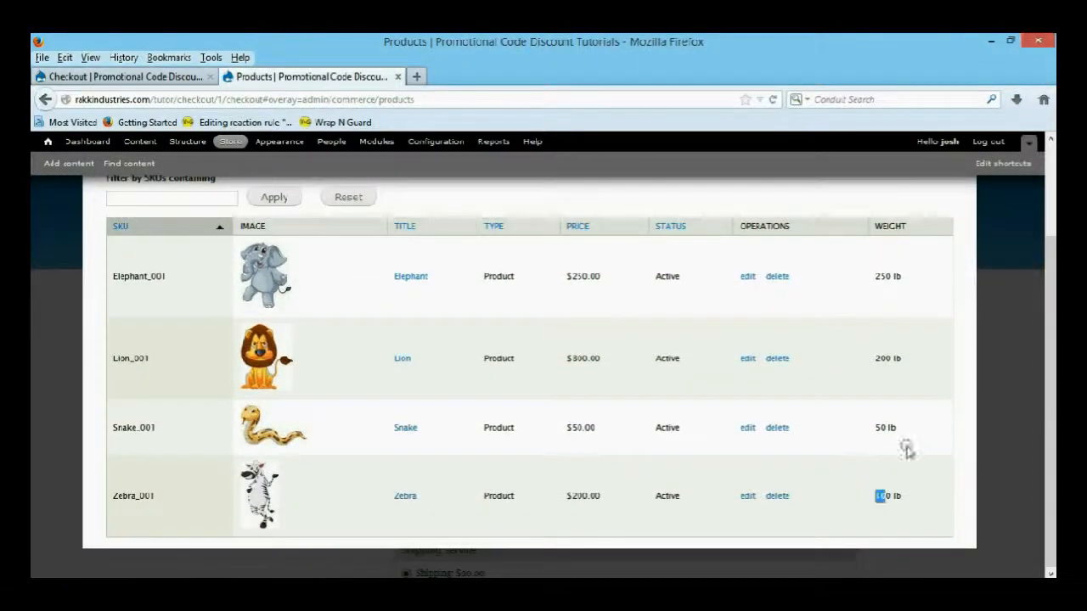
pyautogui.click(397, 77)
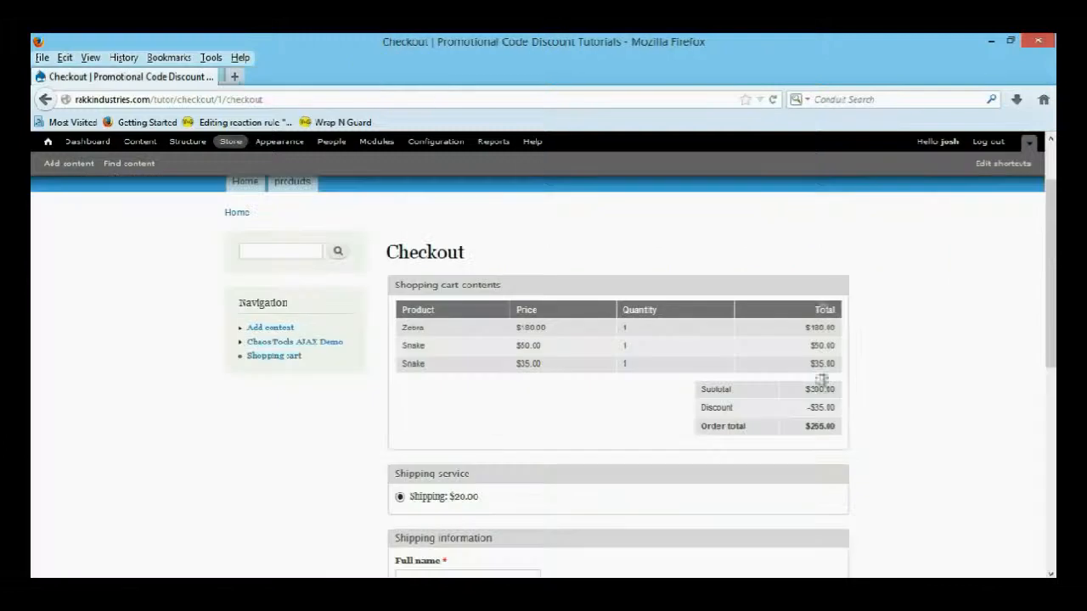